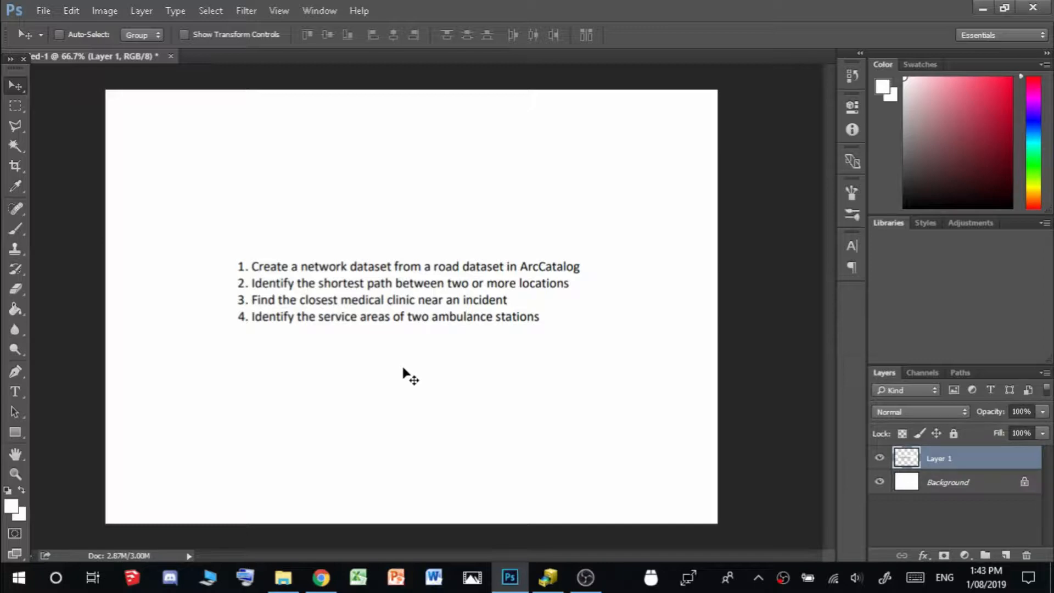
Switch from the Photoshop task list to ArcCatalog showing the Prac2_Data shapefiles
click(548, 578)
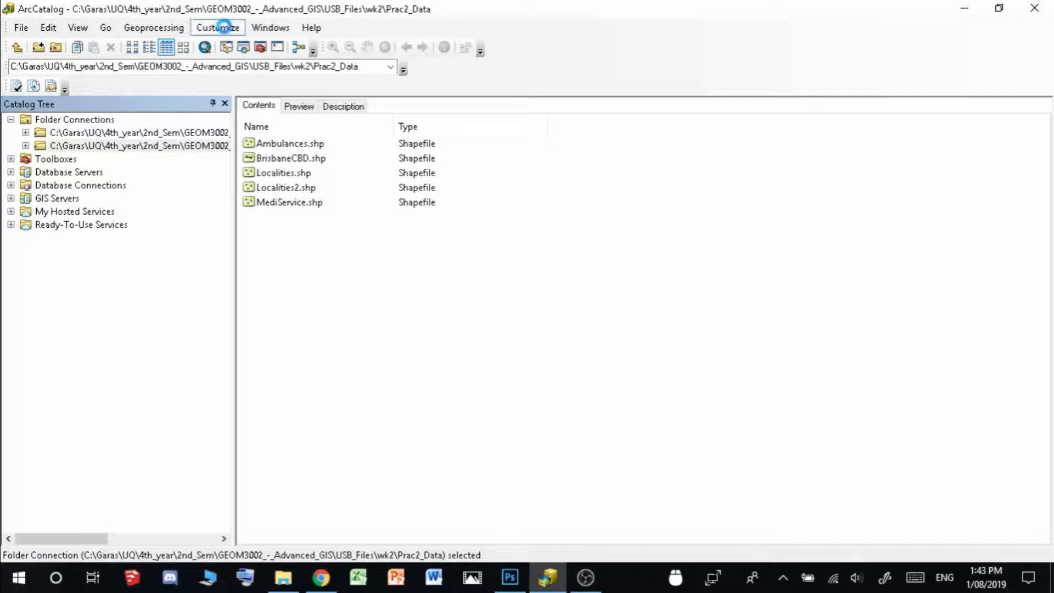
Enable the Network Analyst extension, then select the BrisbaneCBD.shp road shapefile
click(222, 29)
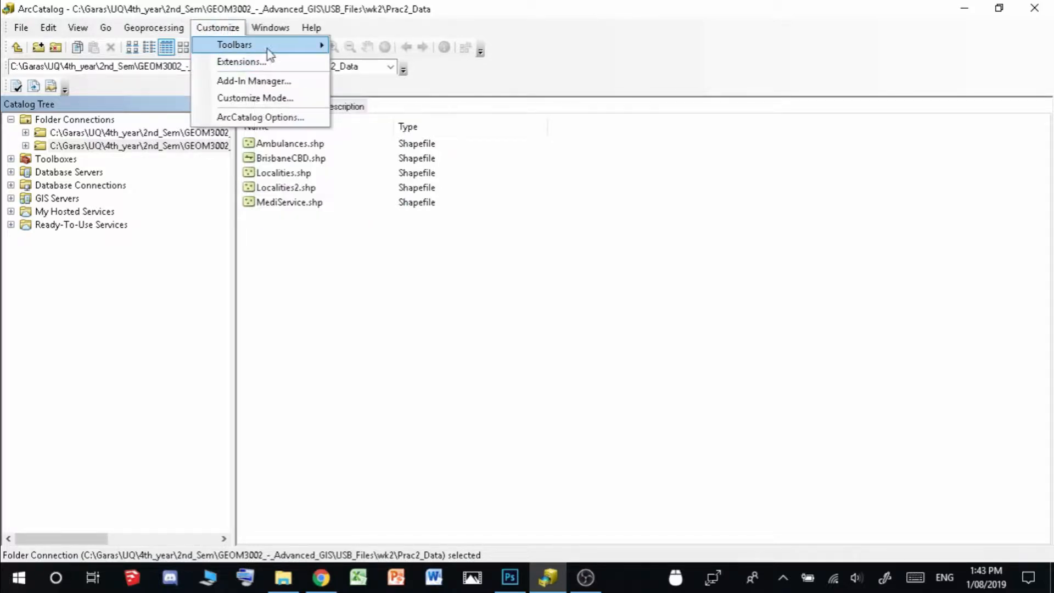
click(242, 61)
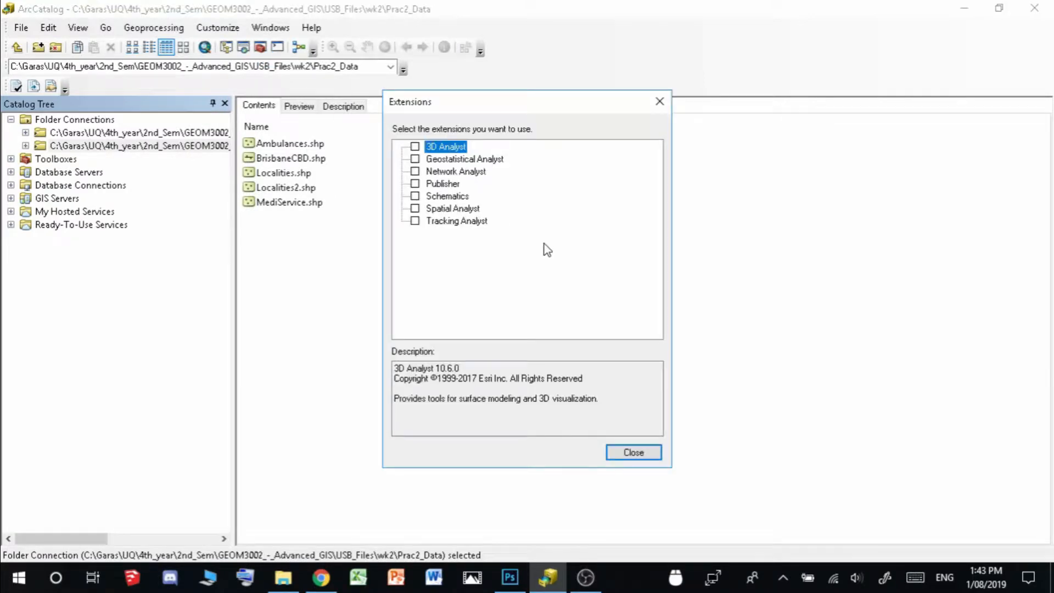
click(416, 171)
drag(518, 108, 623, 120)
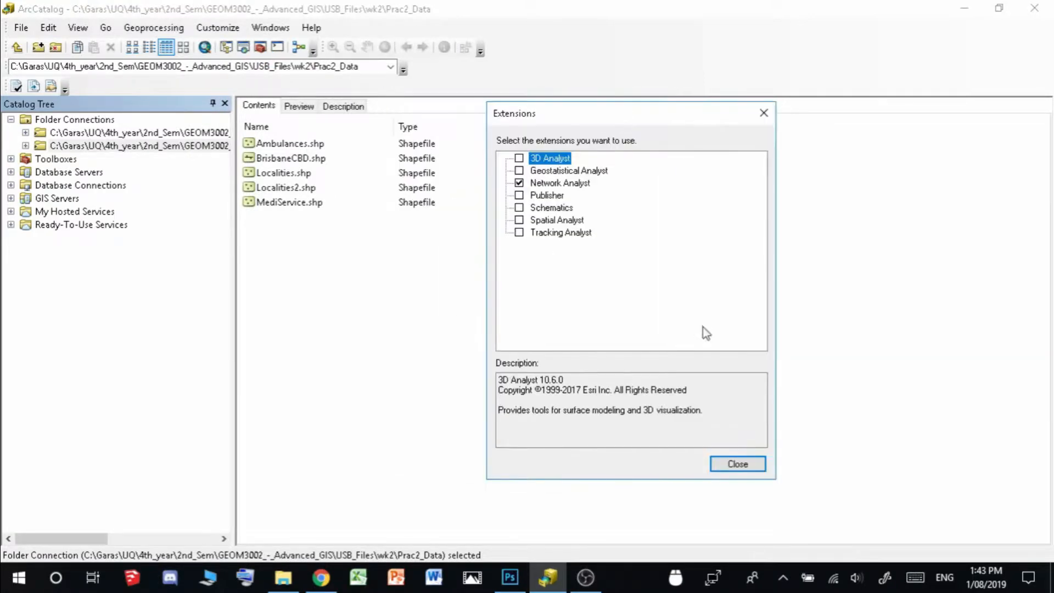
click(741, 464)
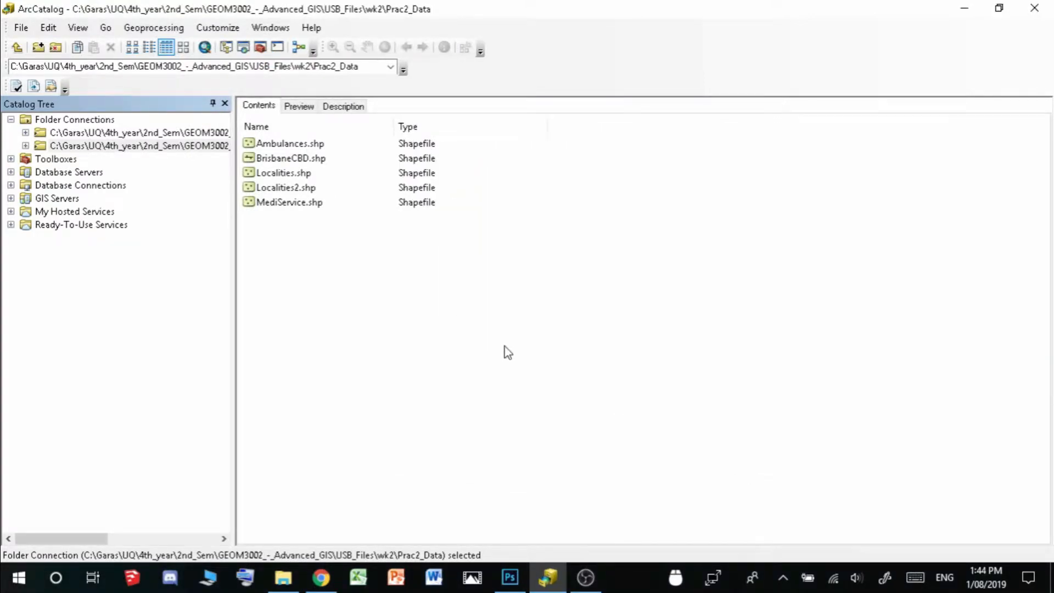
click(318, 159)
Start a BrisbaneCBD_ND network dataset from BrisbaneCBD.shp and advance to the attributes page
right_click(323, 160)
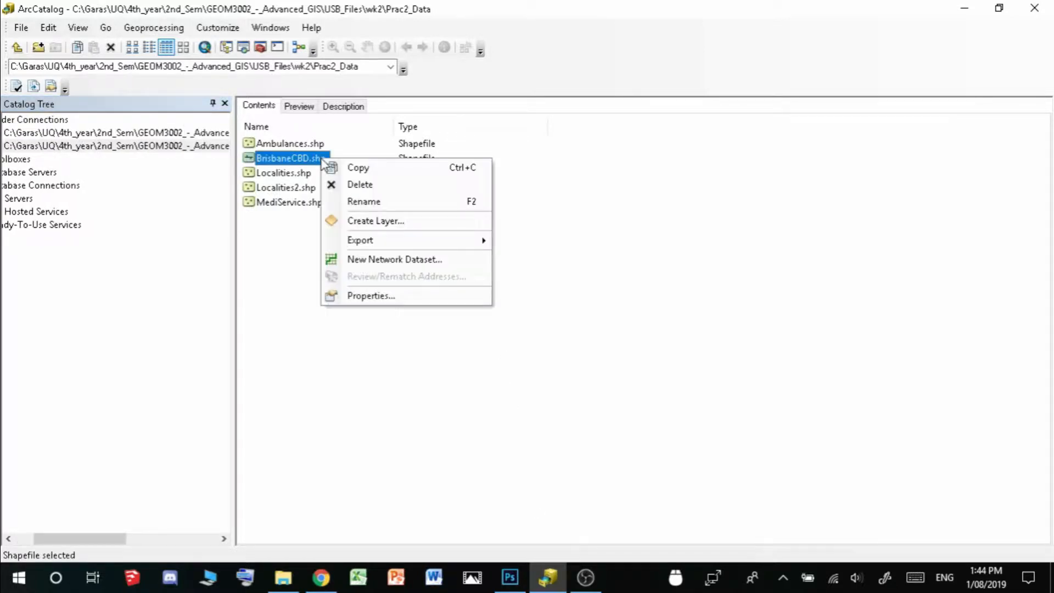
click(432, 260)
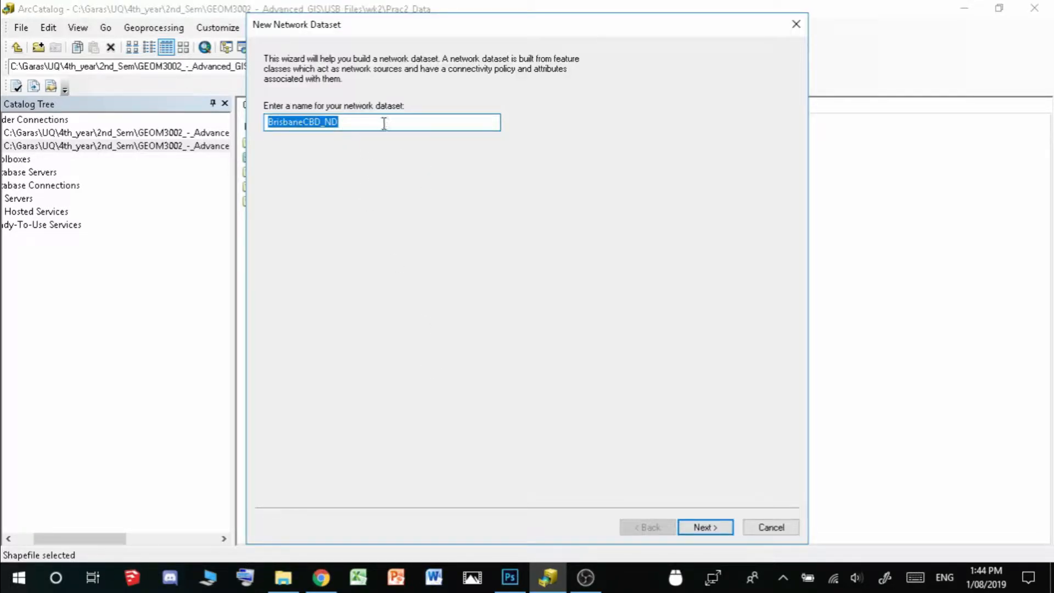
click(707, 528)
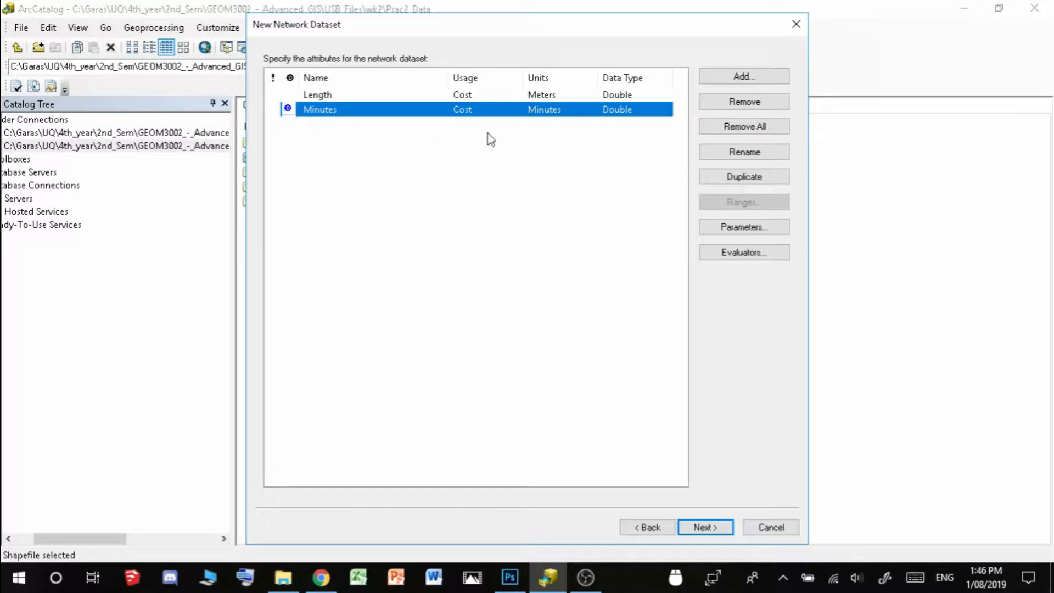
Add a Distance cost attribute with Meters units and Double data type
click(767, 84)
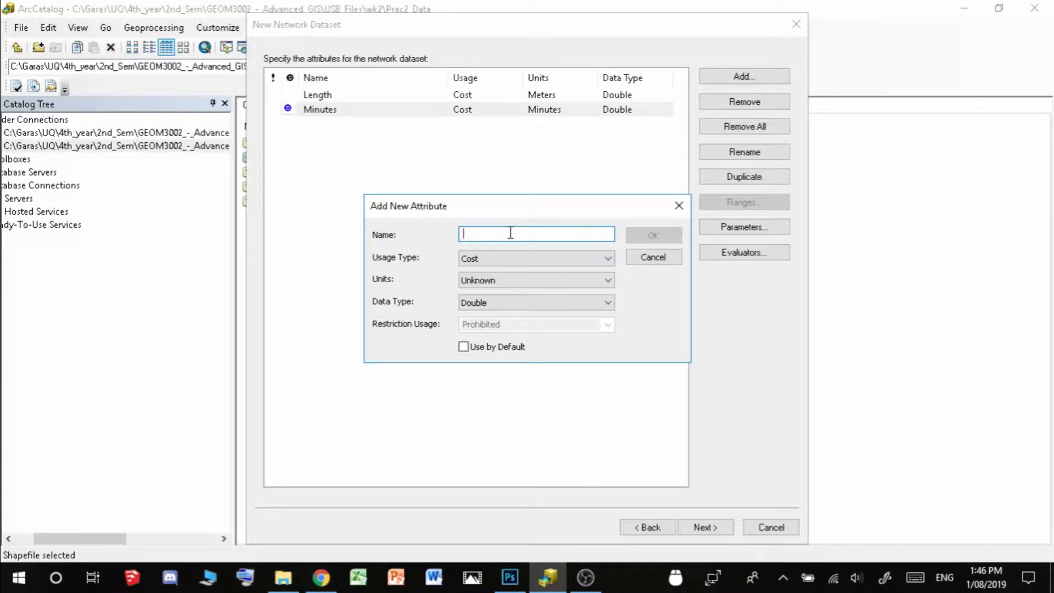
text(Distance)
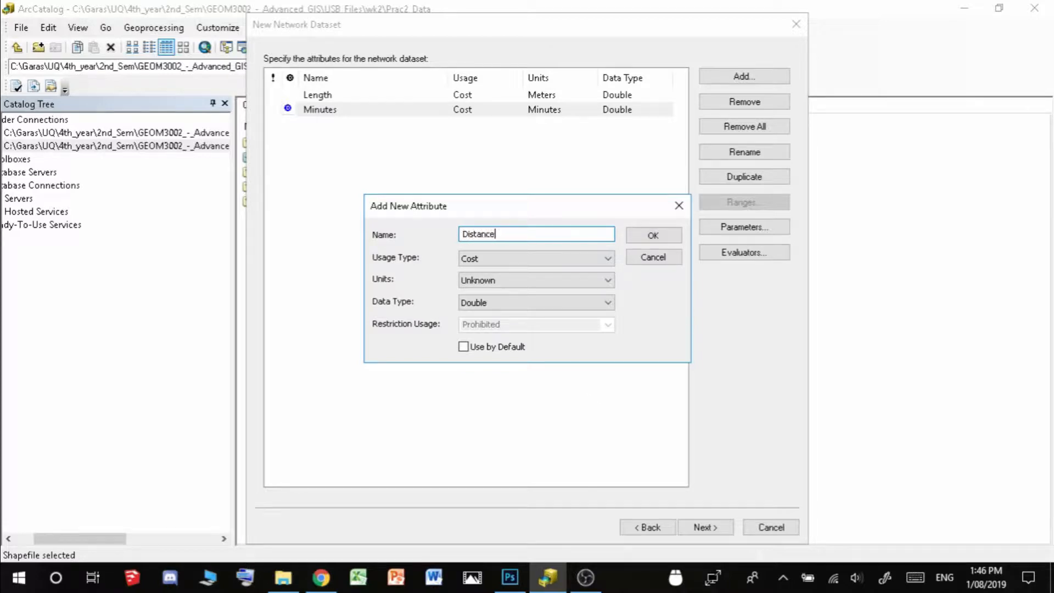
click(509, 257)
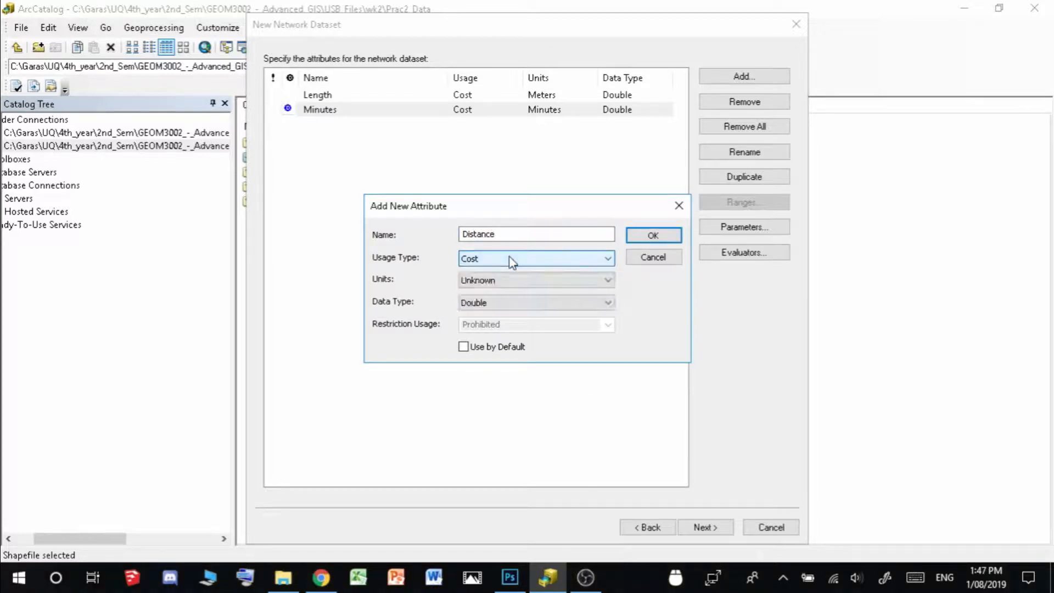
click(509, 257)
click(523, 285)
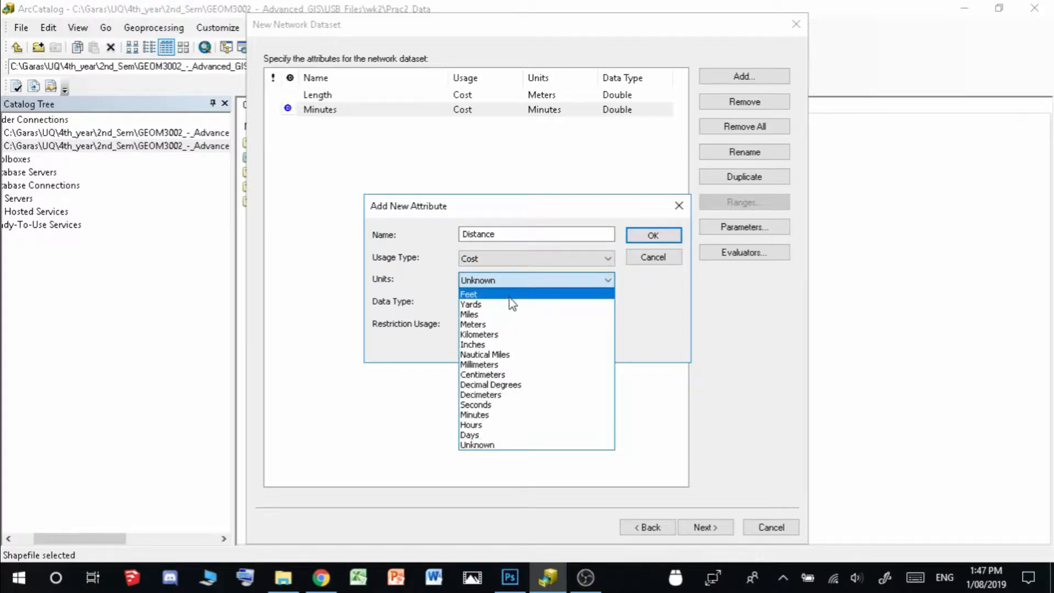
click(504, 328)
click(508, 303)
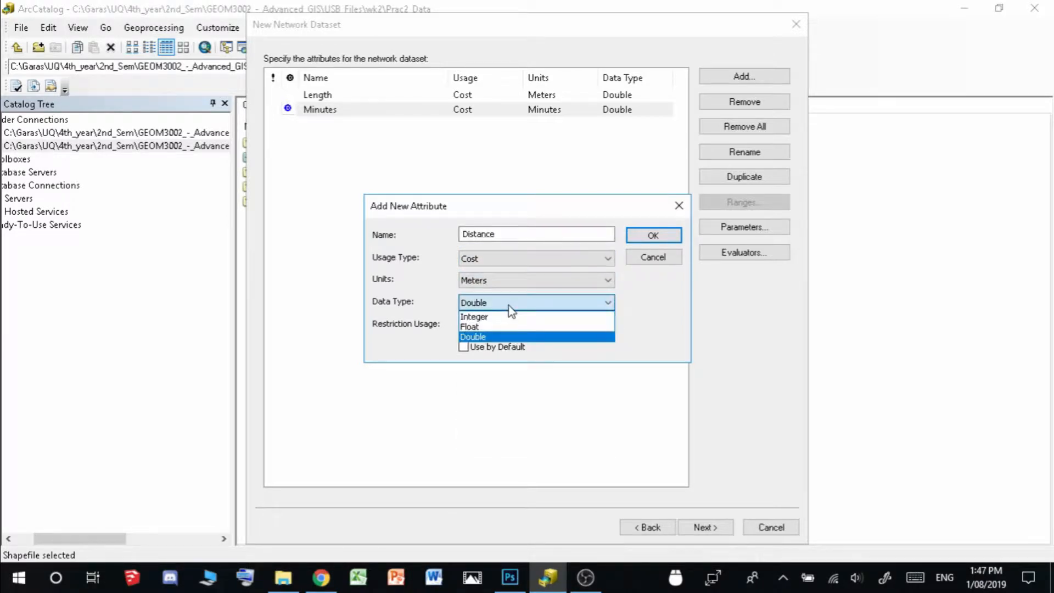
click(510, 304)
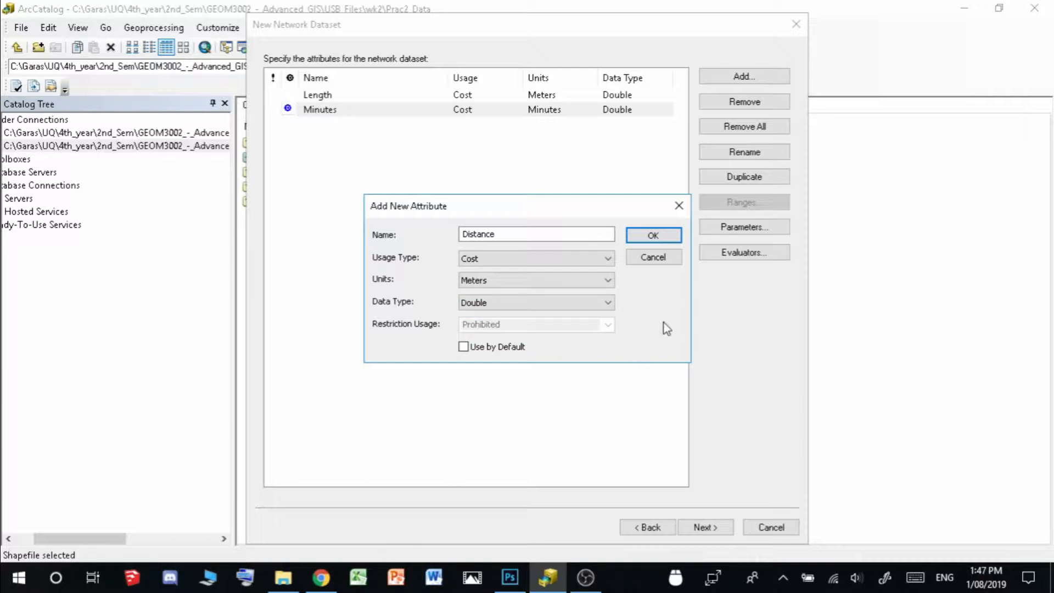
click(659, 237)
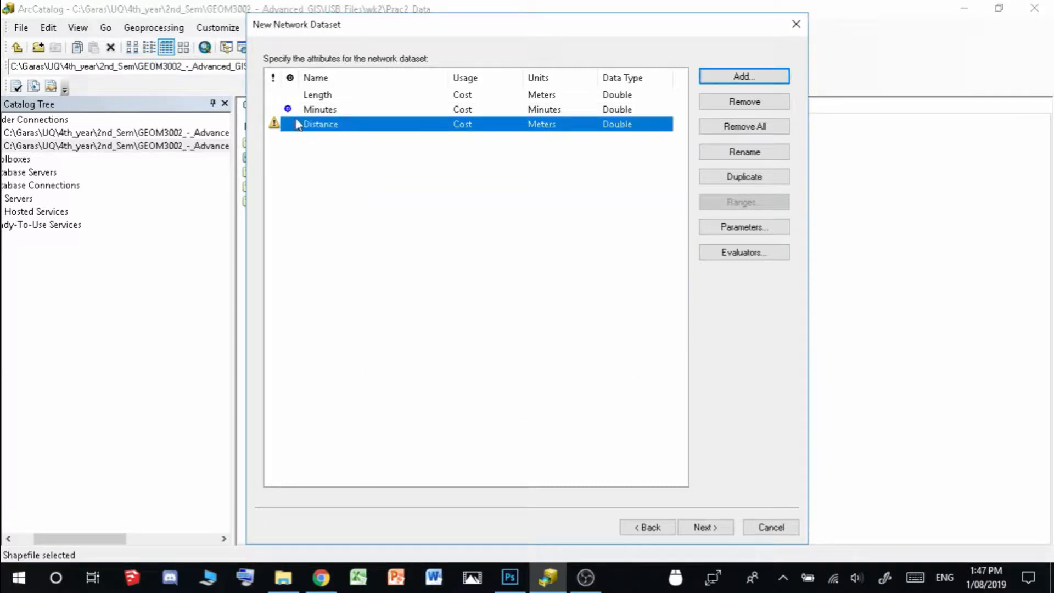
click(353, 207)
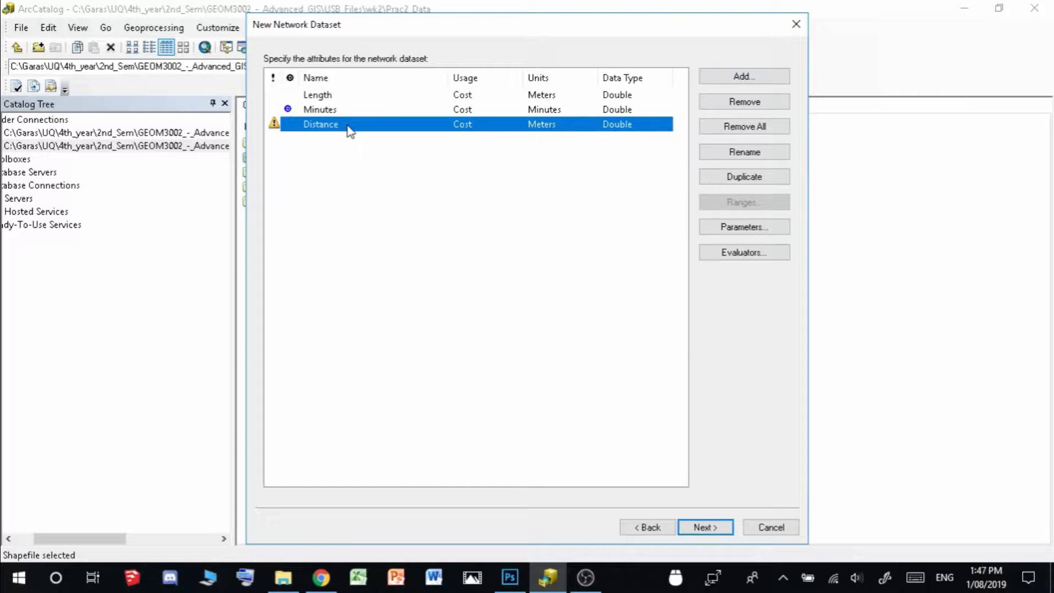
Set Distance's From-To and To-From evaluators to the Length field and apply
click(773, 257)
click(537, 244)
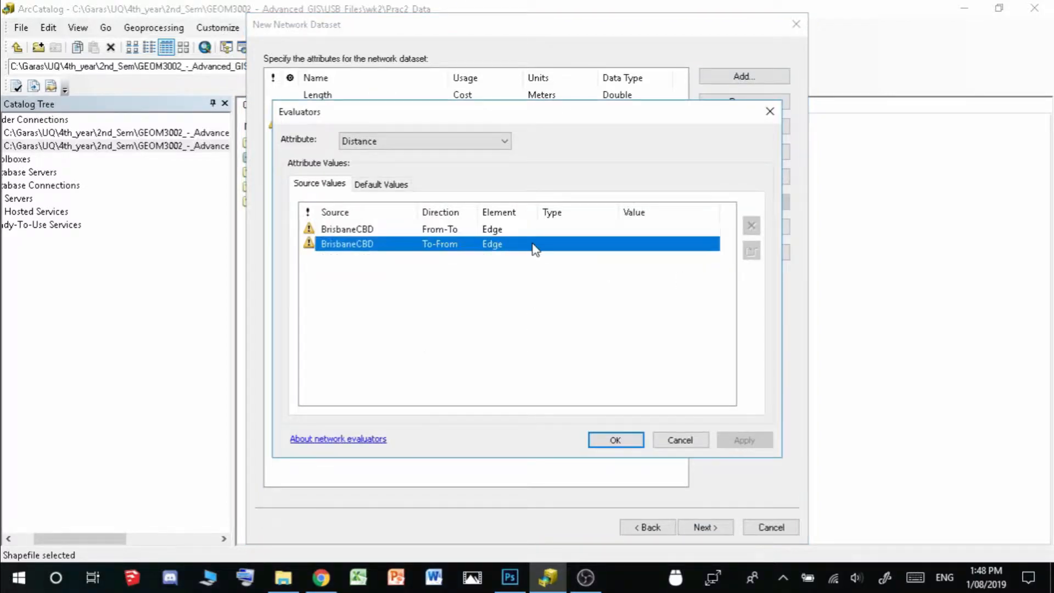
click(571, 248)
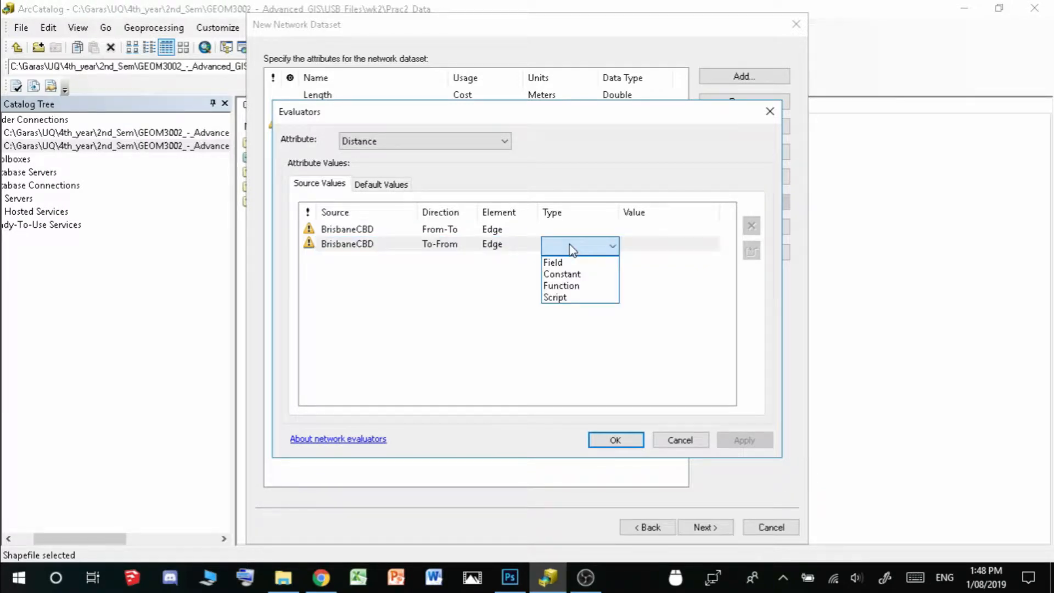
click(577, 266)
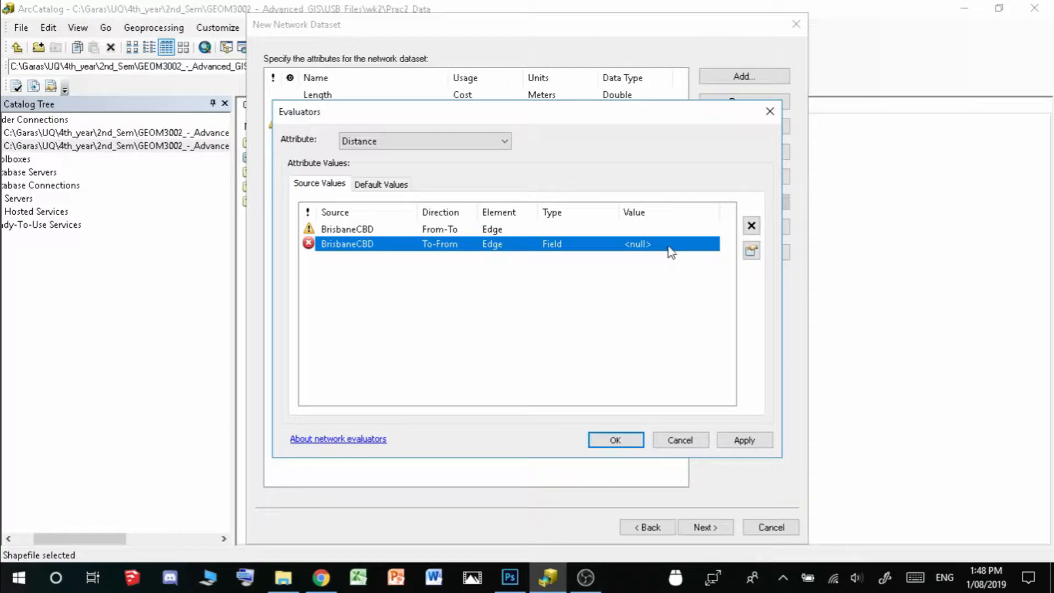
click(669, 251)
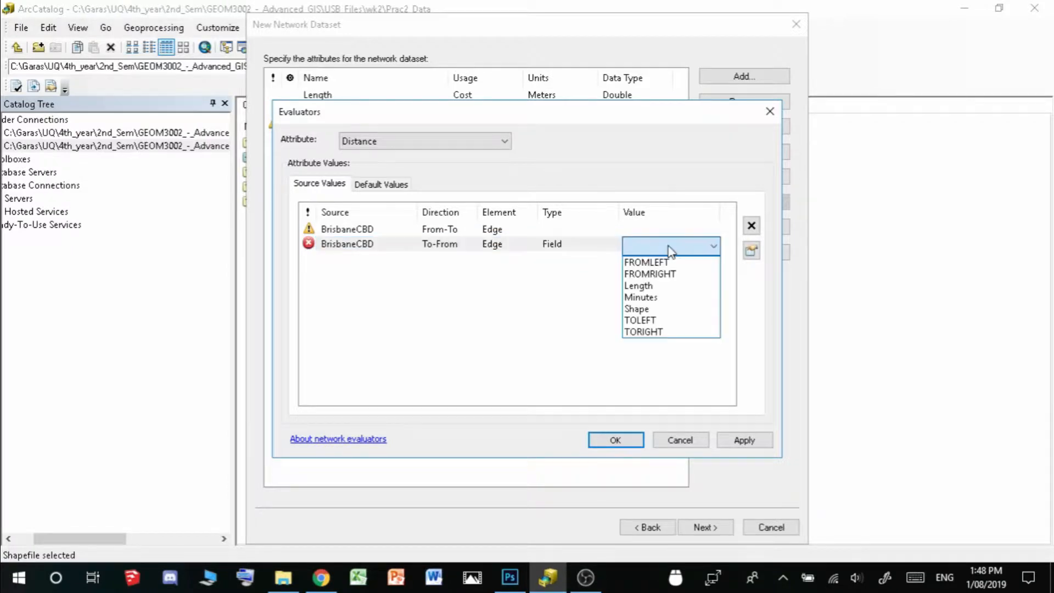
click(670, 286)
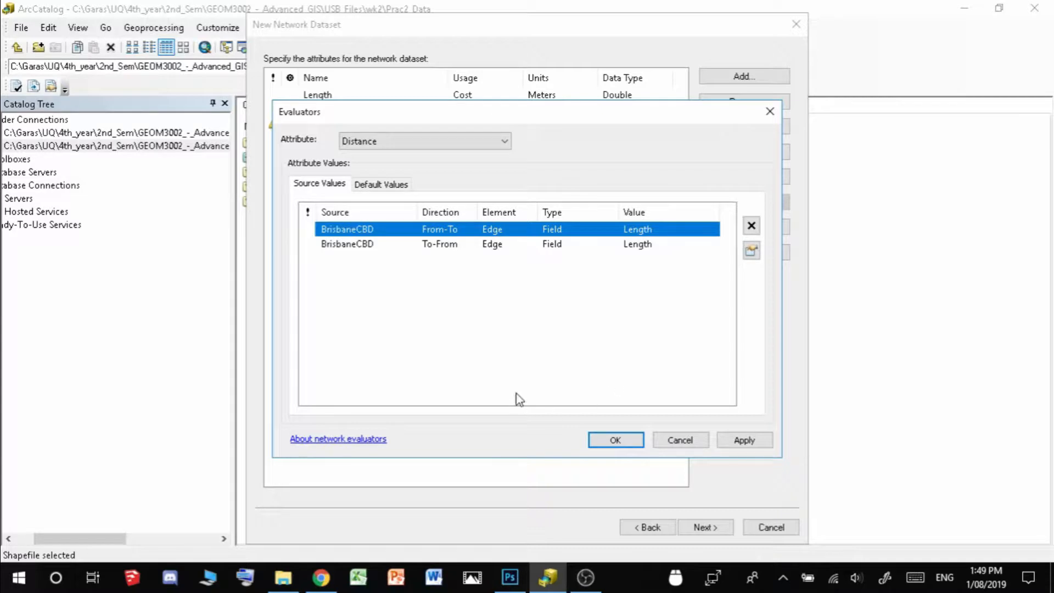
click(737, 442)
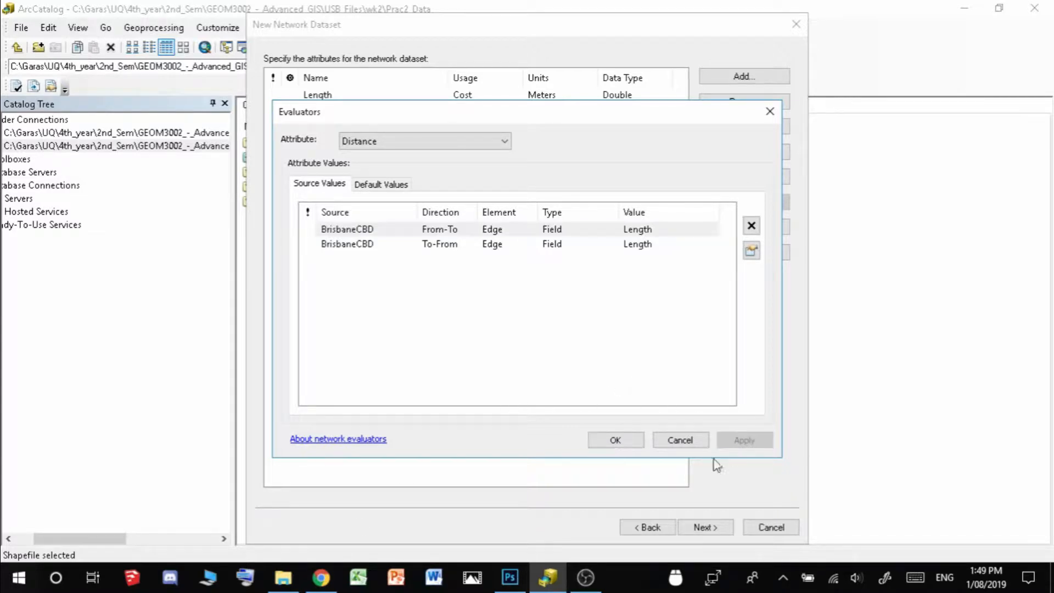
click(628, 442)
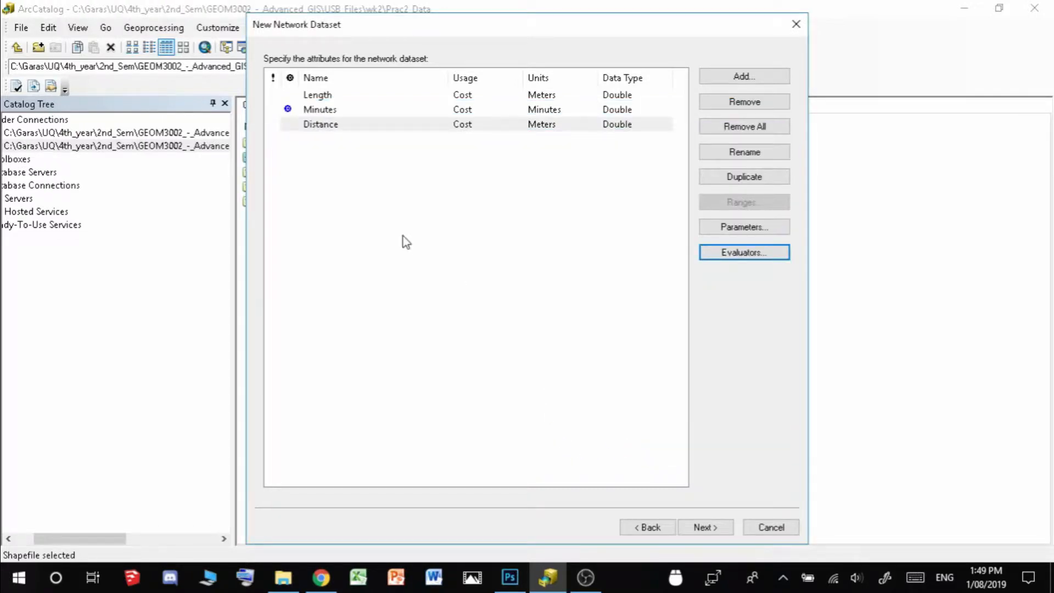
Add a OneWay restriction attribute with Prohibited usage, used by default
click(779, 75)
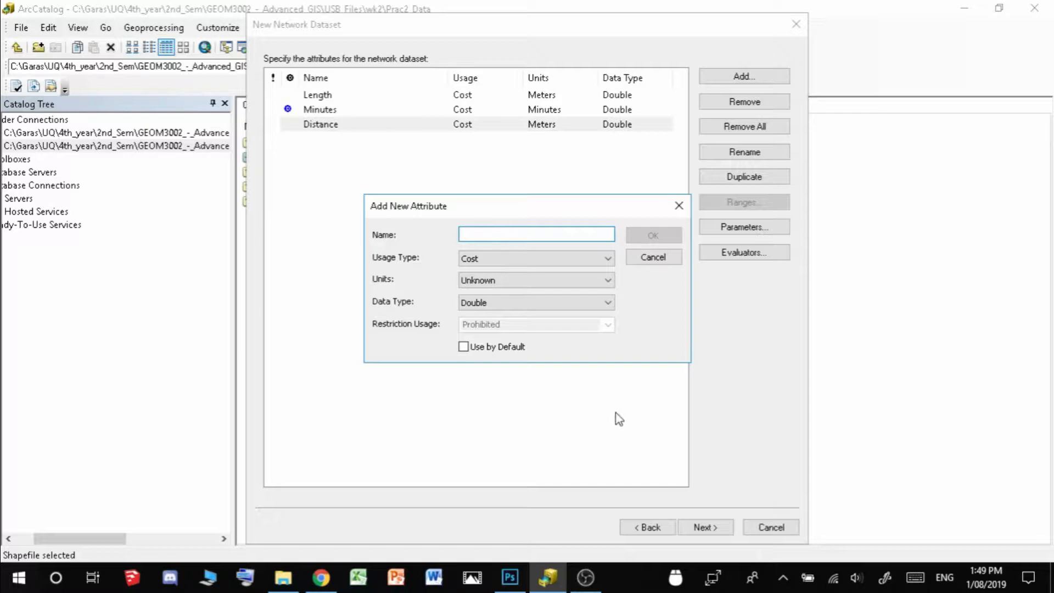
text(Onew)
key(BackSpace)
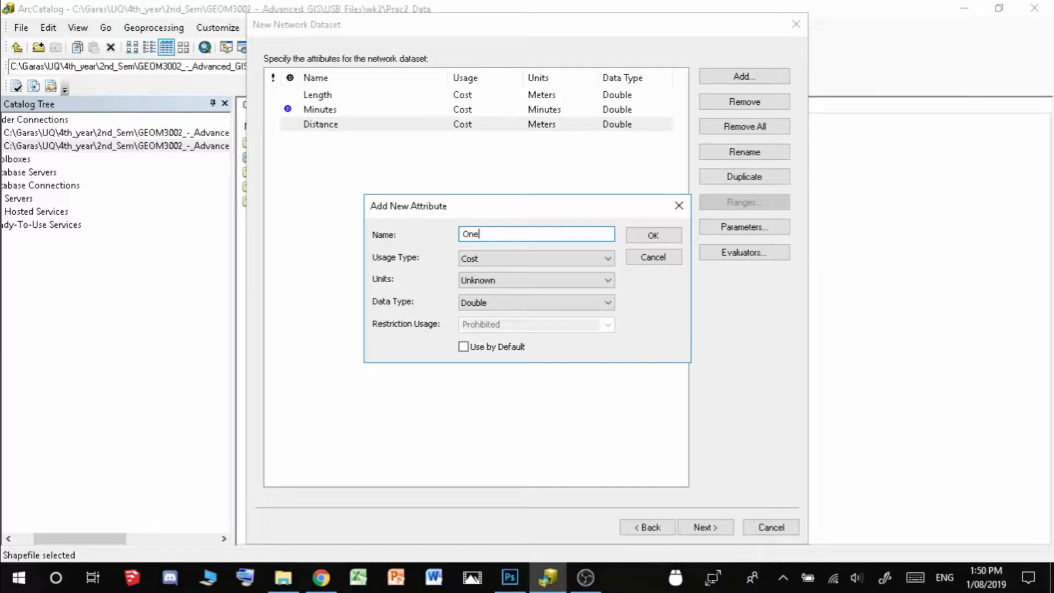
text(Way)
click(519, 259)
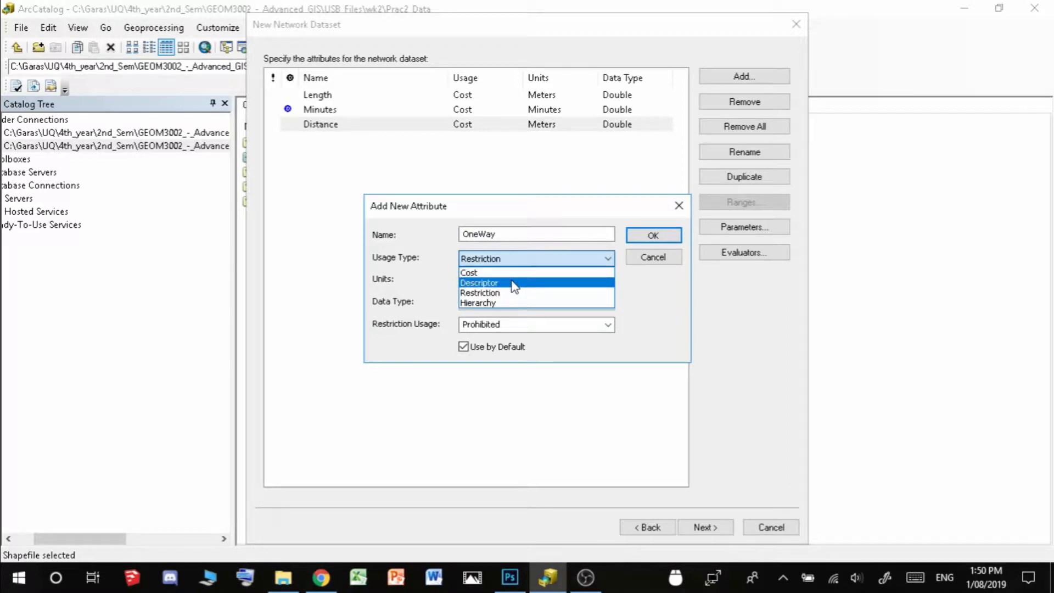
click(520, 259)
click(608, 325)
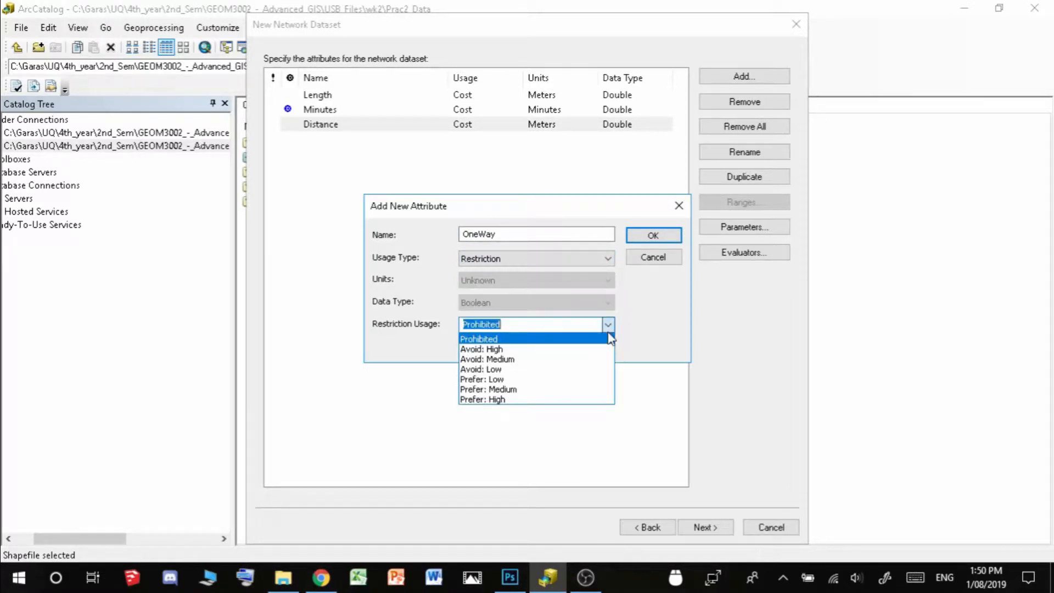
click(654, 338)
click(665, 235)
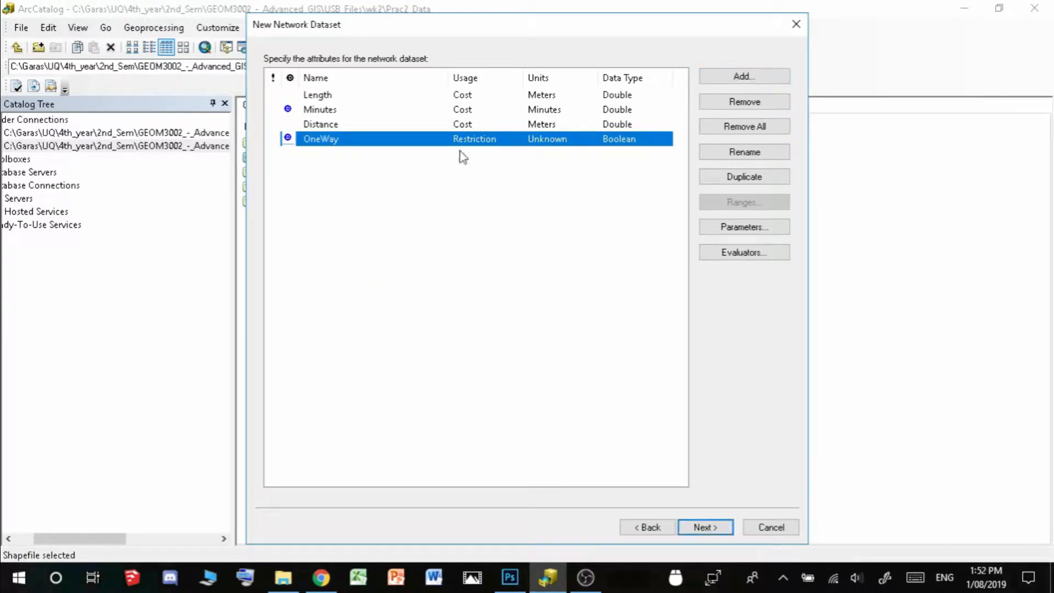
Set OneWay's From-To evaluator to the field expression [ONEWAYIND] = 2
click(769, 254)
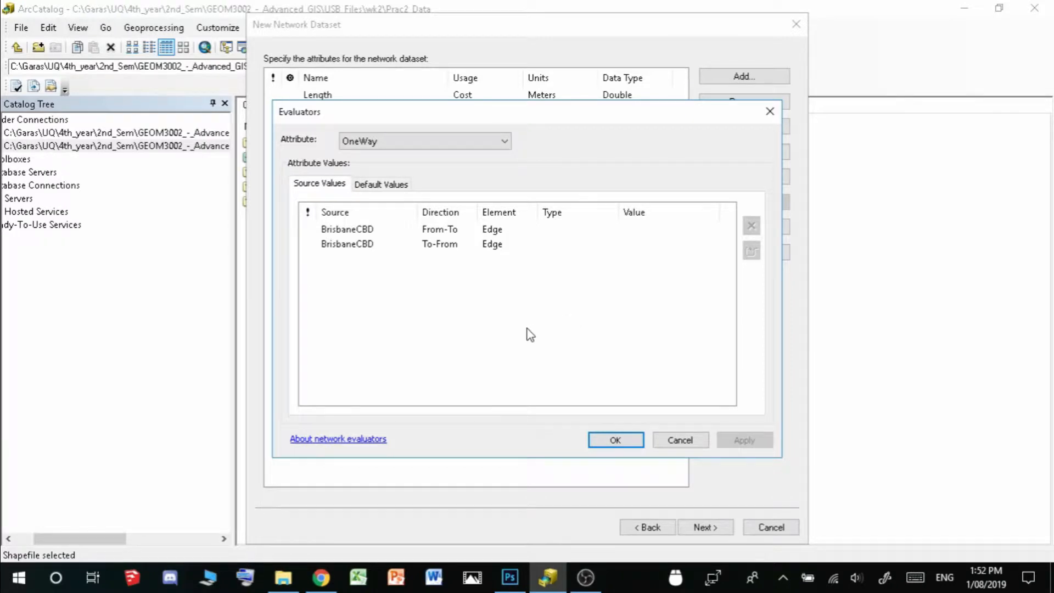
click(581, 235)
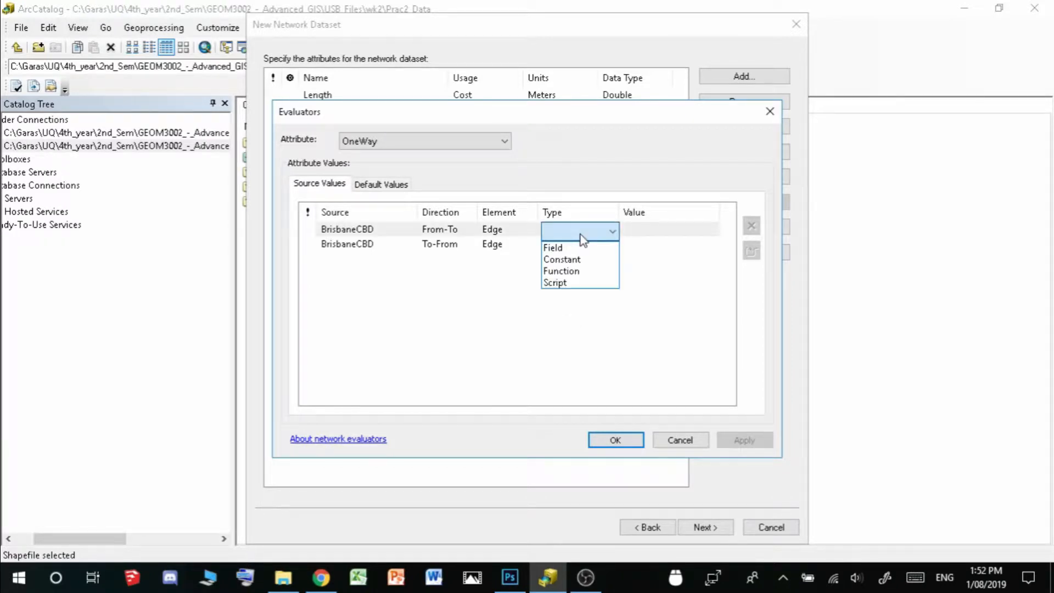
click(555, 248)
click(695, 234)
click(698, 235)
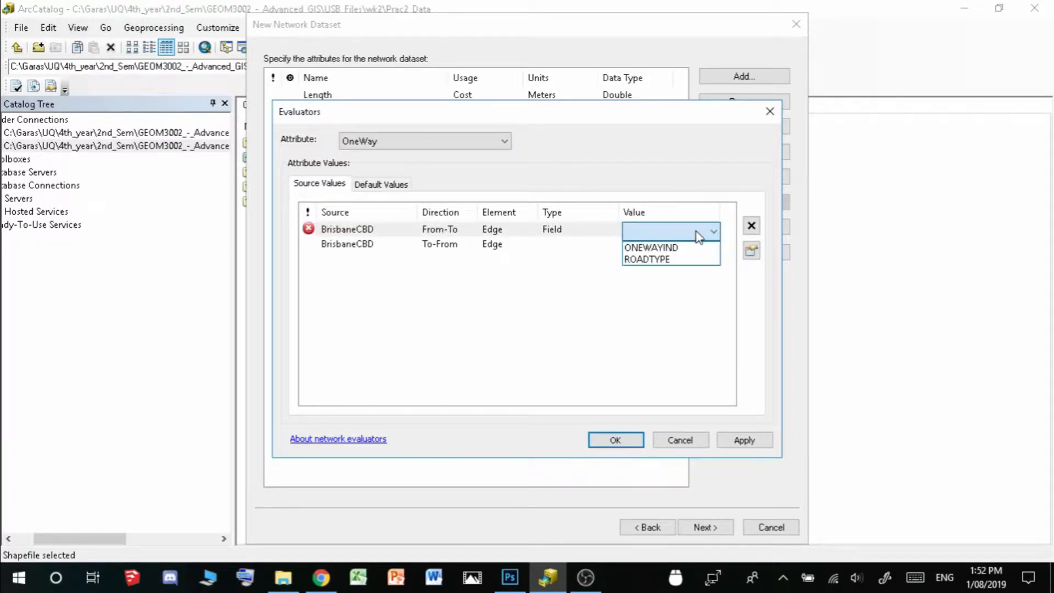
click(696, 247)
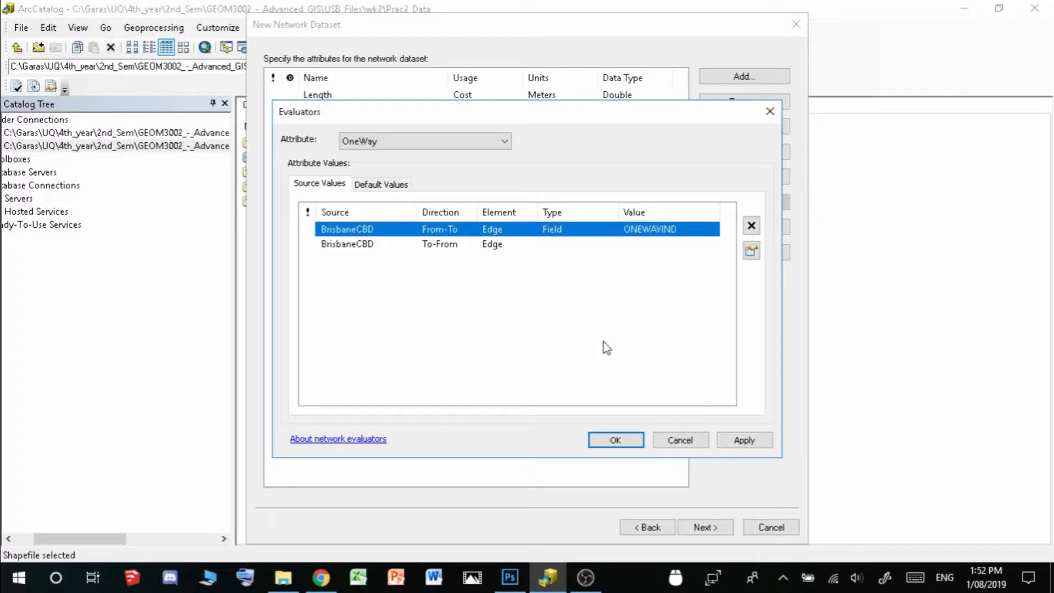
click(752, 253)
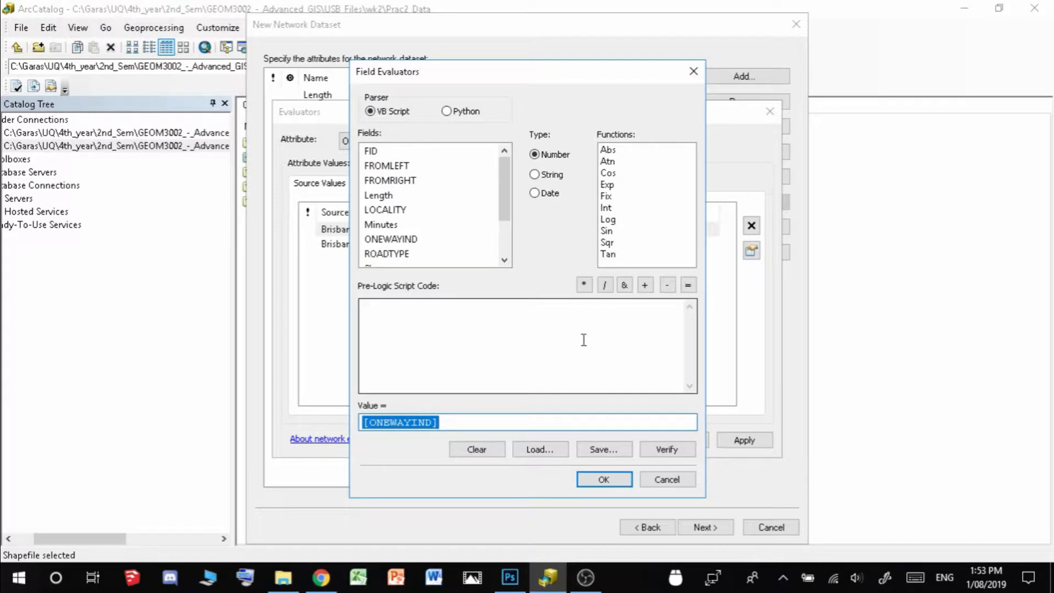
click(470, 422)
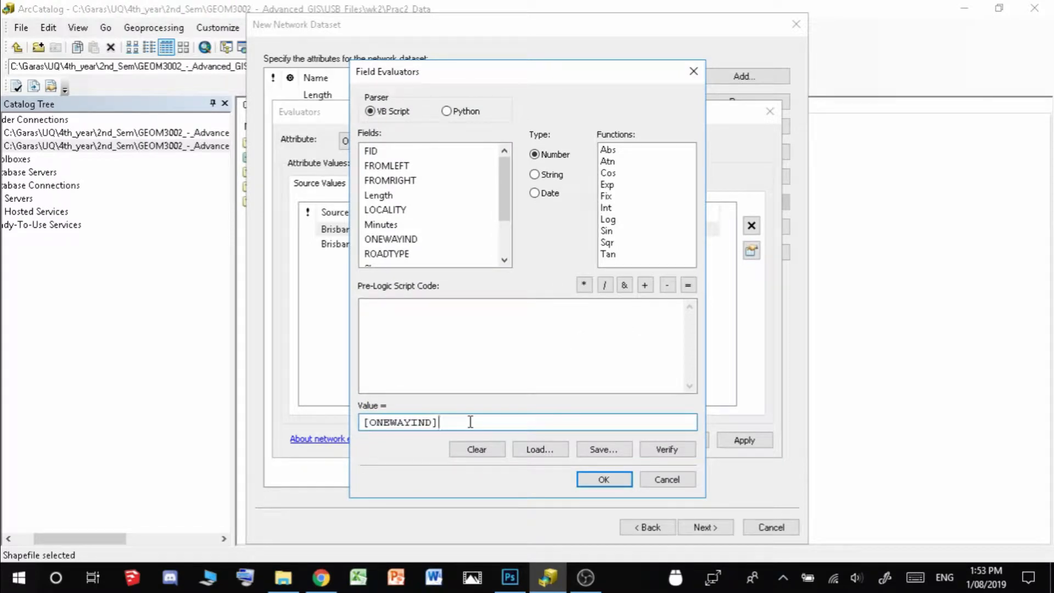
text(= 2)
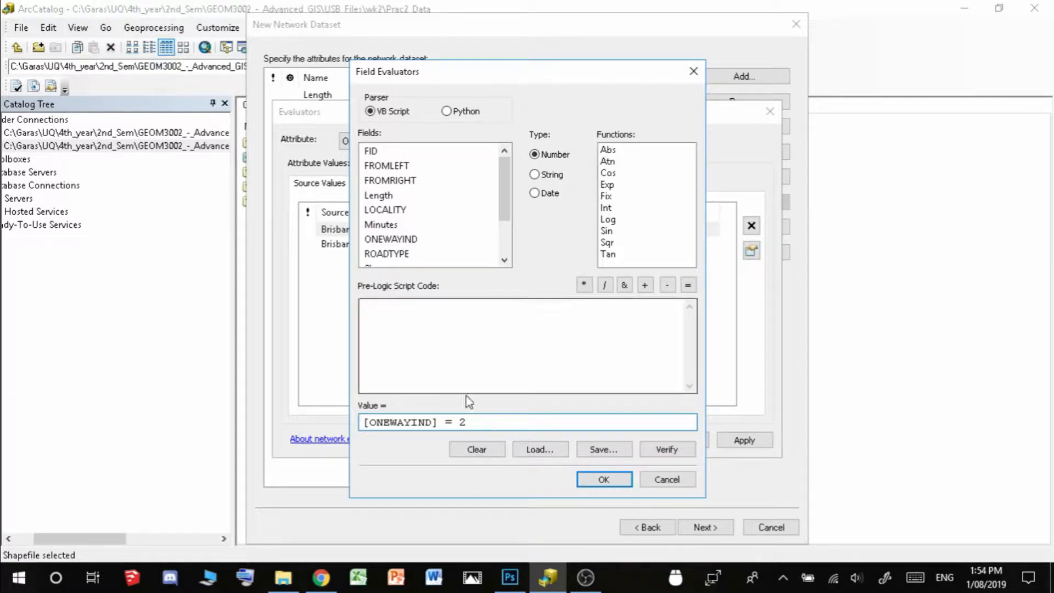
click(498, 334)
click(604, 480)
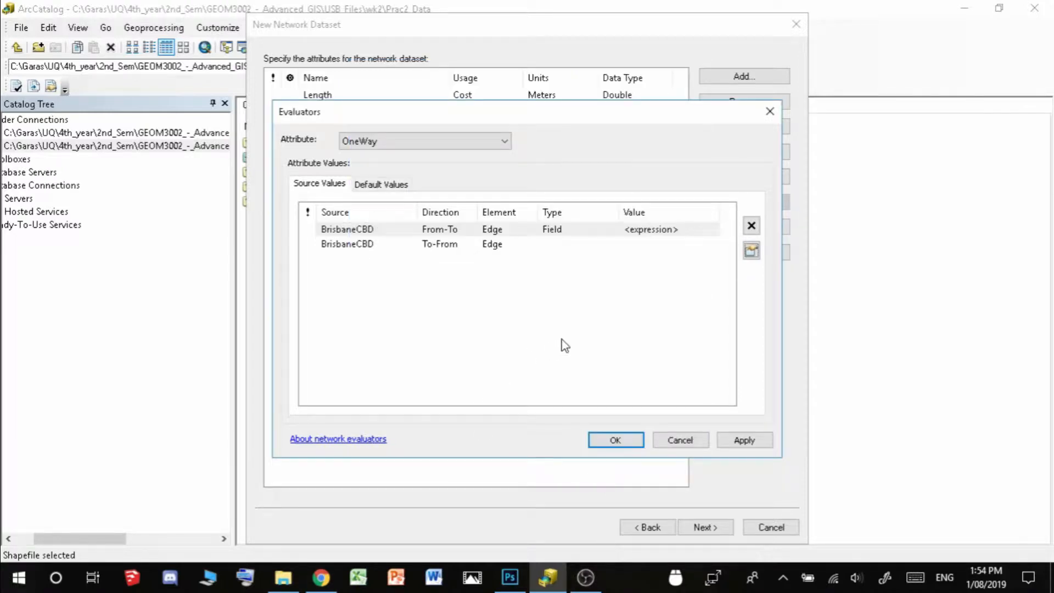
Change OneWay's To-From evaluator type to Field
click(552, 245)
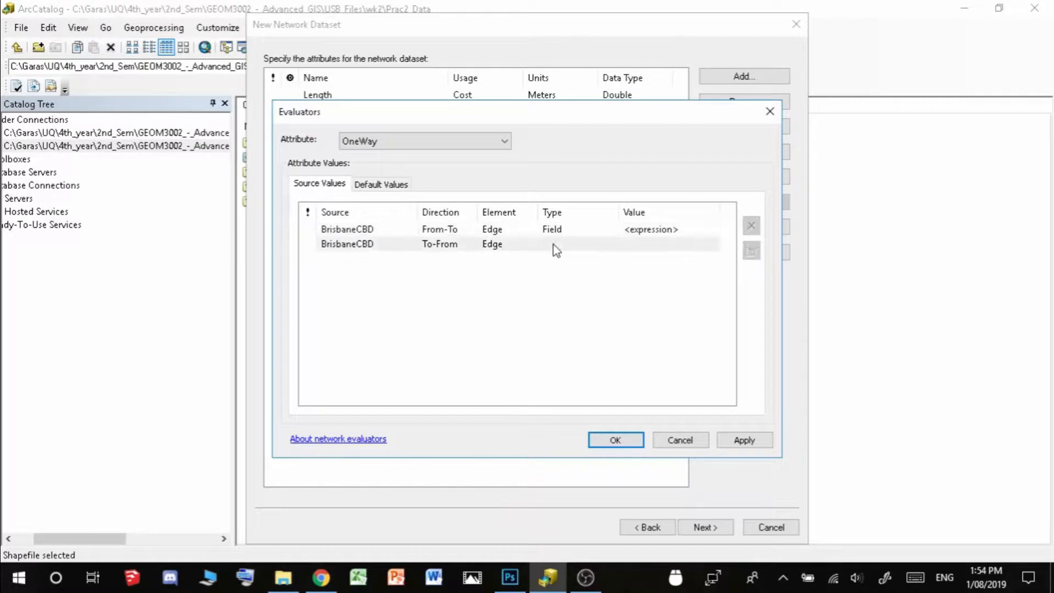
click(555, 248)
click(577, 263)
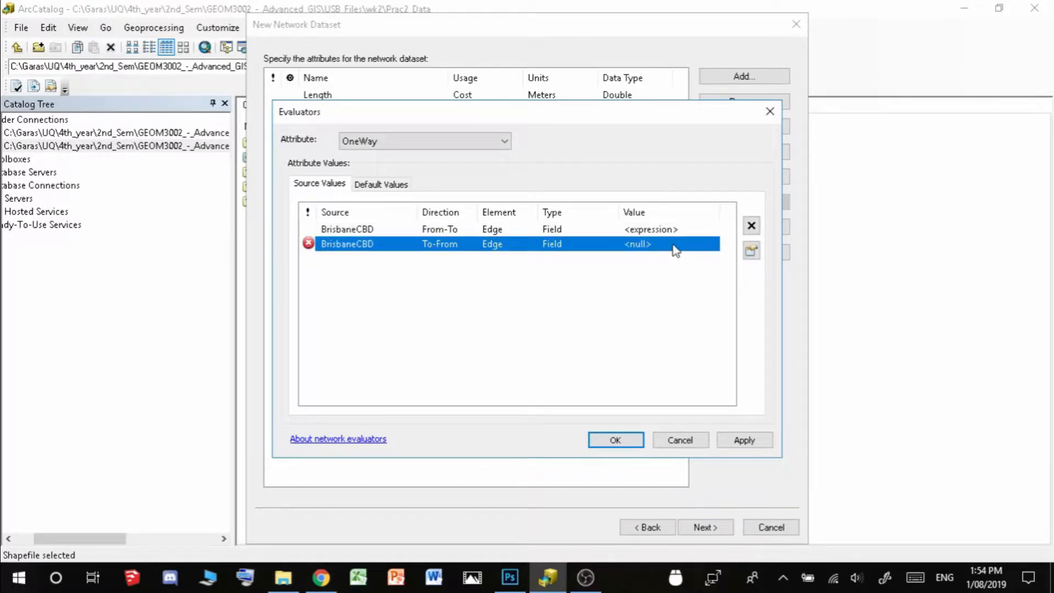
Set OneWay's To-From evaluator to [ONEWAYIND] = 1 and apply the evaluators
click(675, 248)
click(663, 306)
click(672, 250)
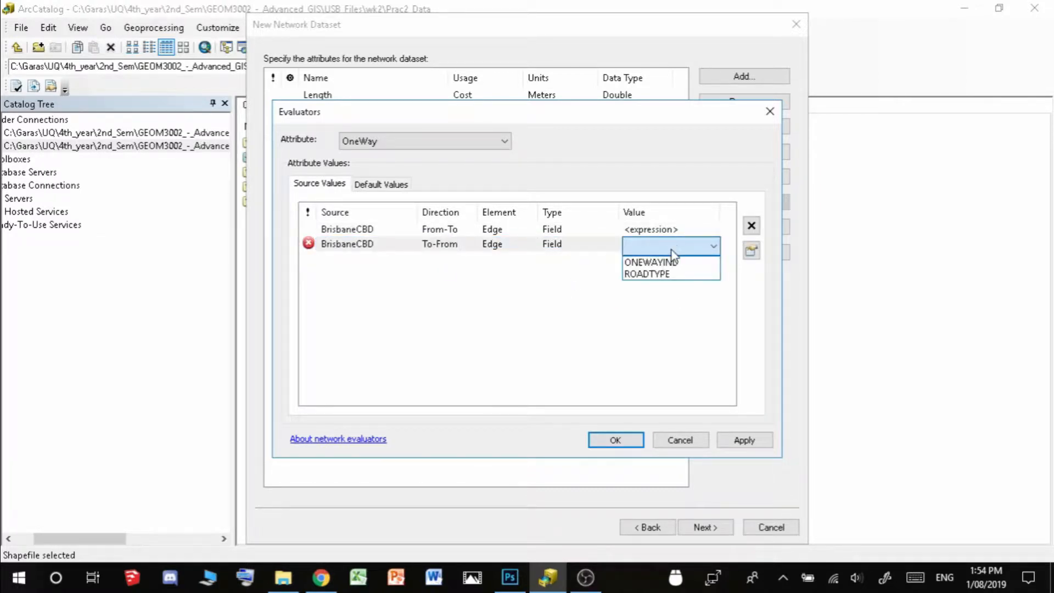
click(680, 263)
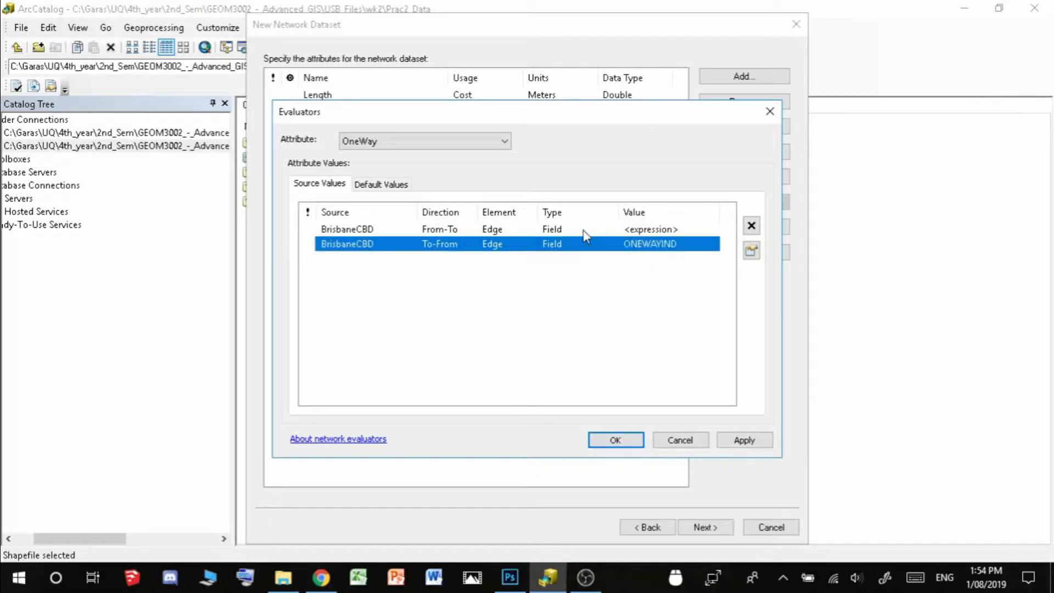
click(752, 251)
click(466, 423)
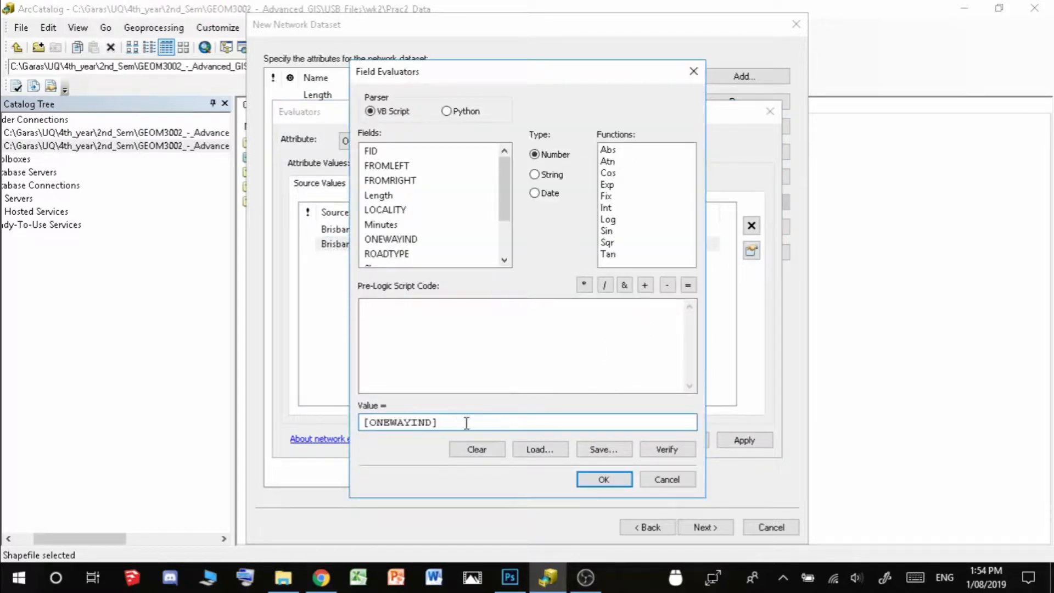
text(= 1)
click(604, 478)
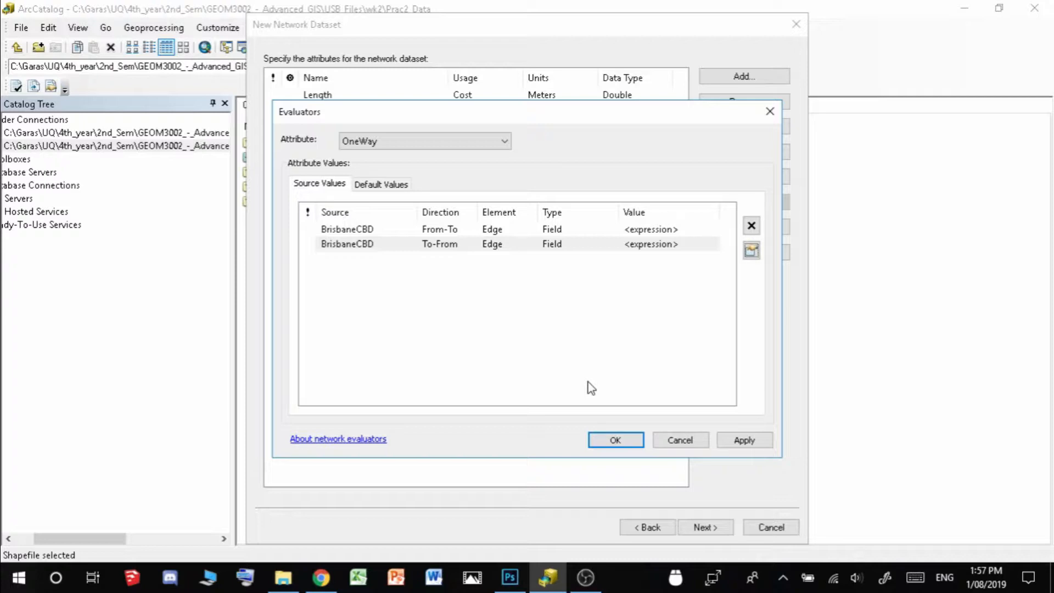
click(737, 440)
Close the OneWay evaluators and give Minutes a Global Turn Delay default for turns
click(618, 441)
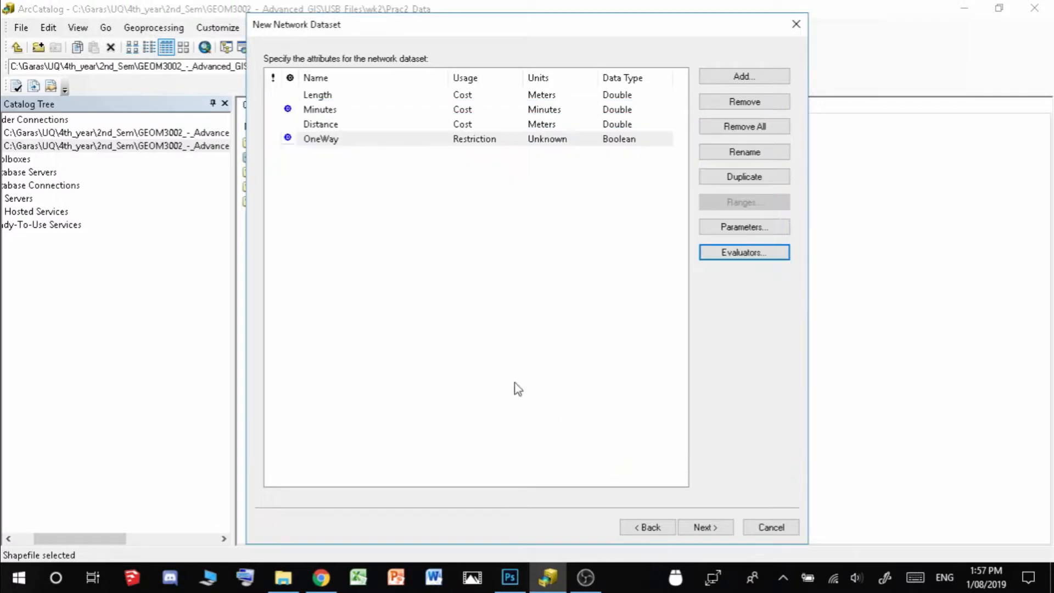
click(347, 110)
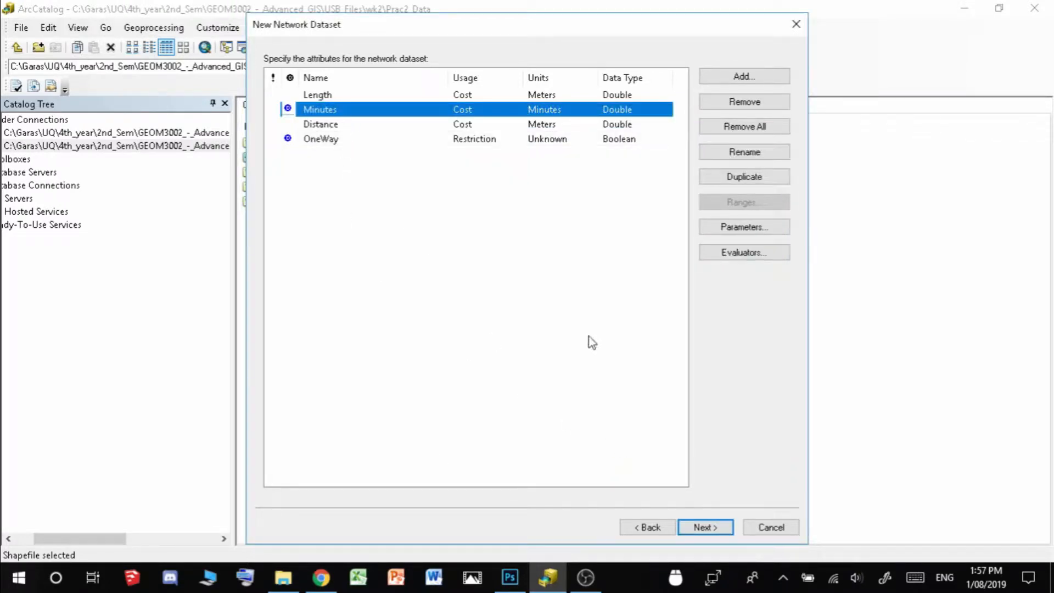
click(747, 255)
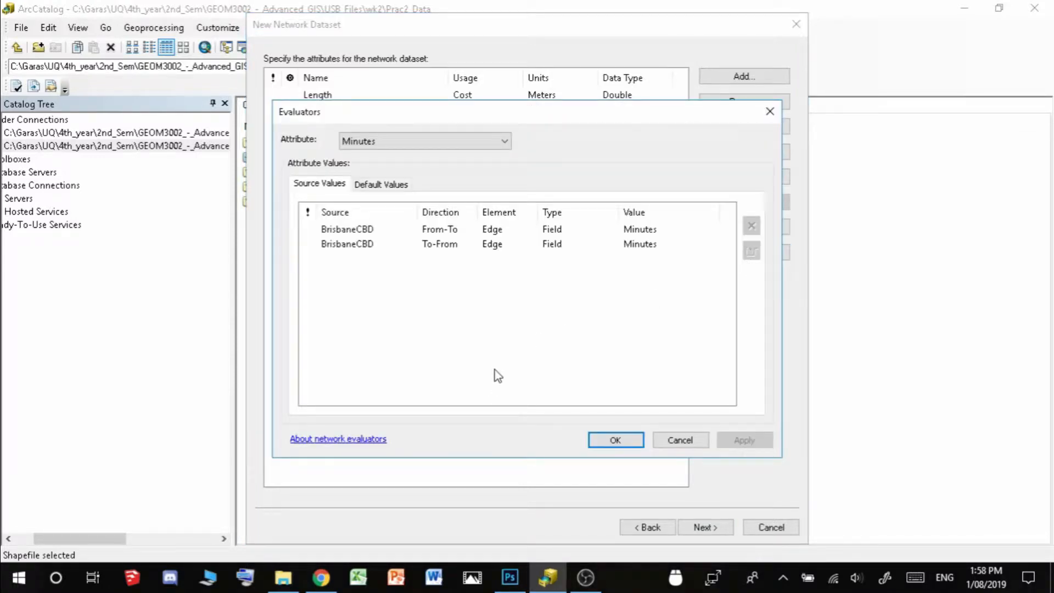
click(392, 186)
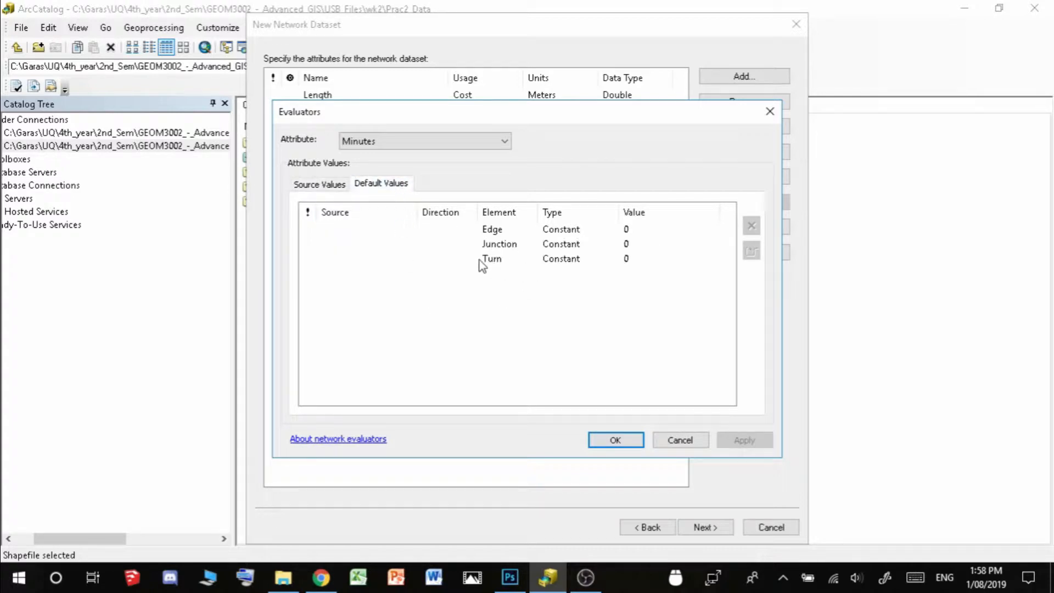
click(581, 259)
click(581, 258)
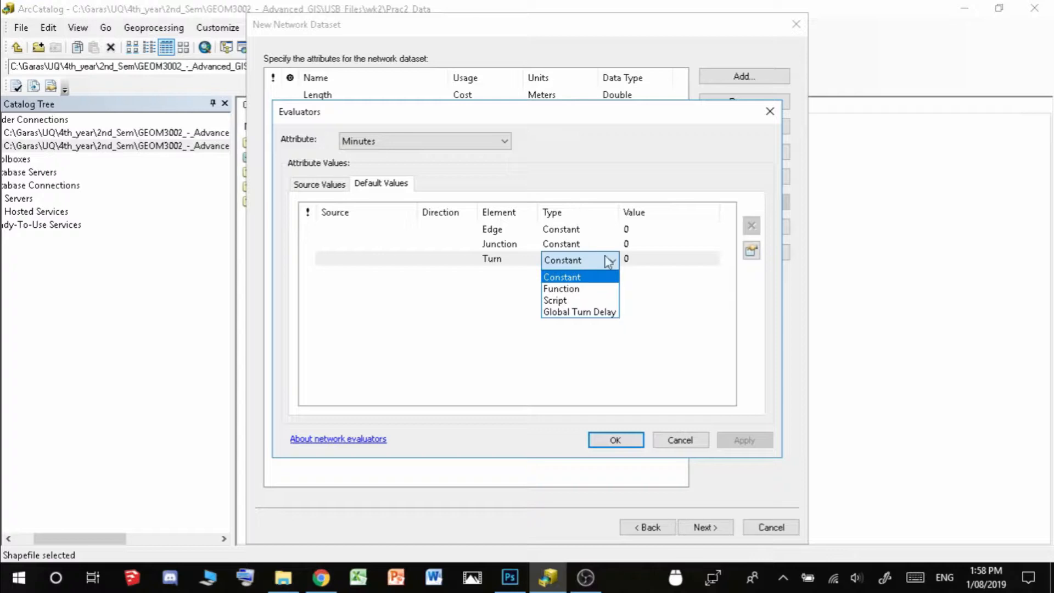
click(576, 312)
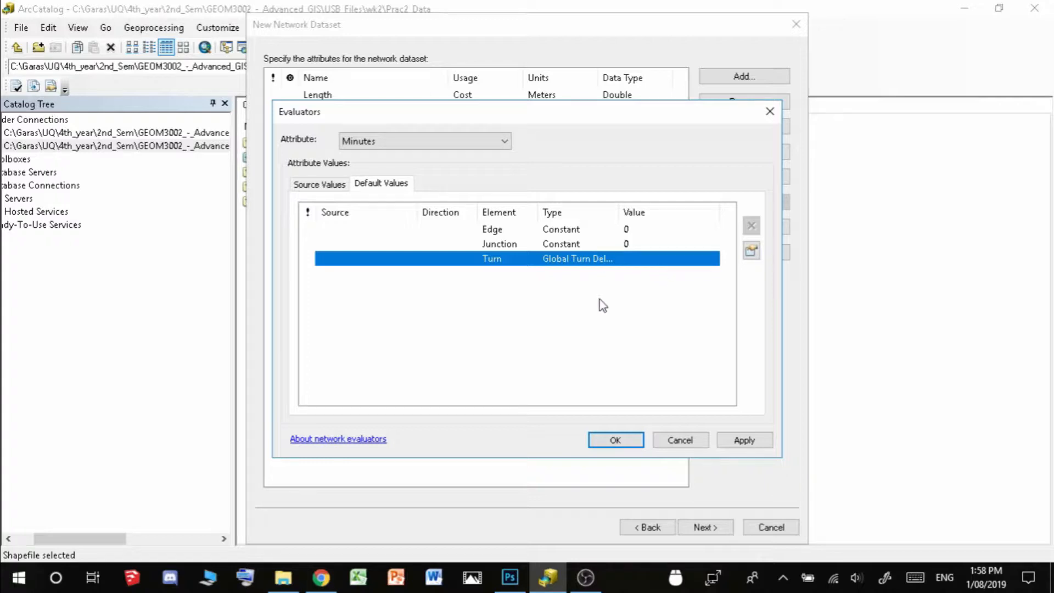
click(751, 251)
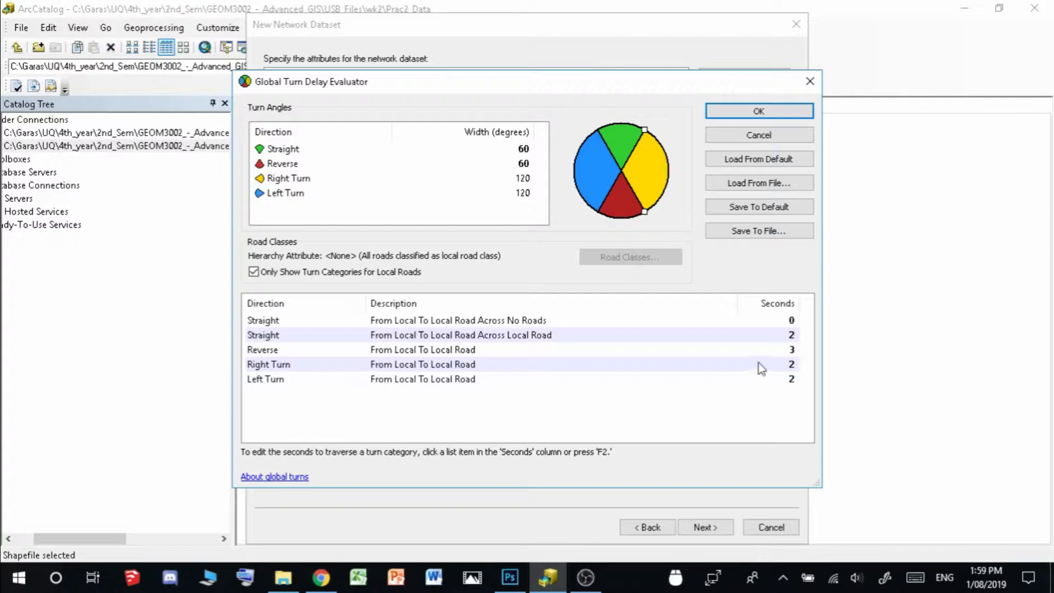
Set the global turn delays to 12 seconds for right turns and 3 for left turns
click(791, 365)
text(12)
key(Return)
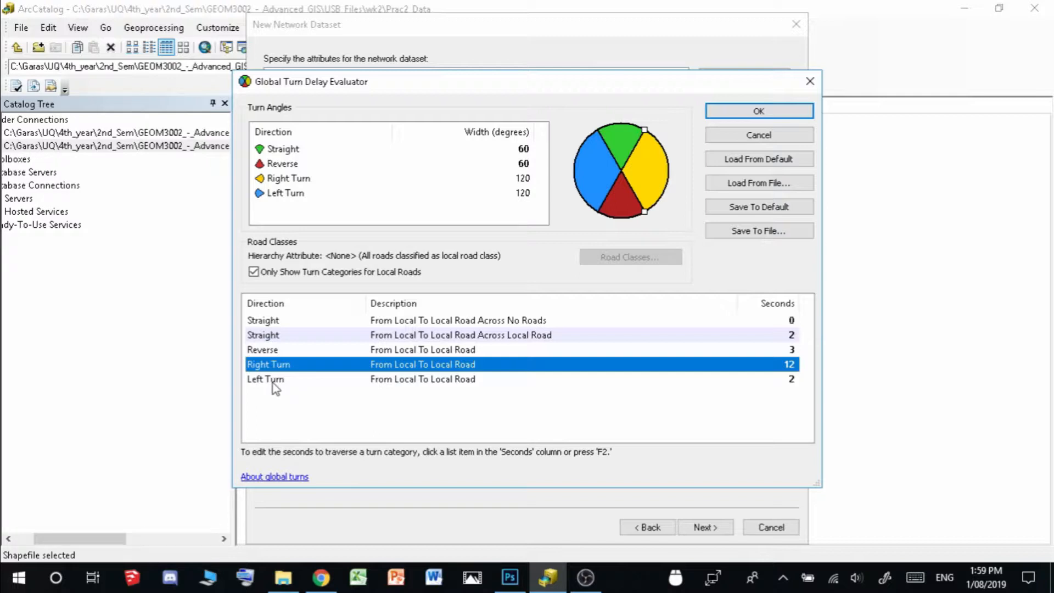
click(792, 379)
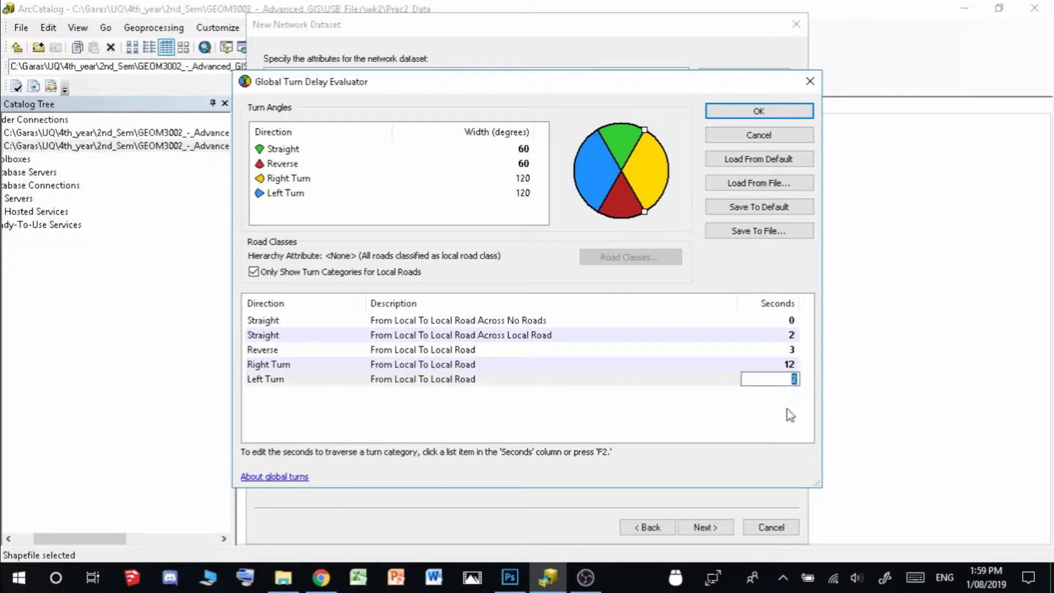
text(3)
key(Return)
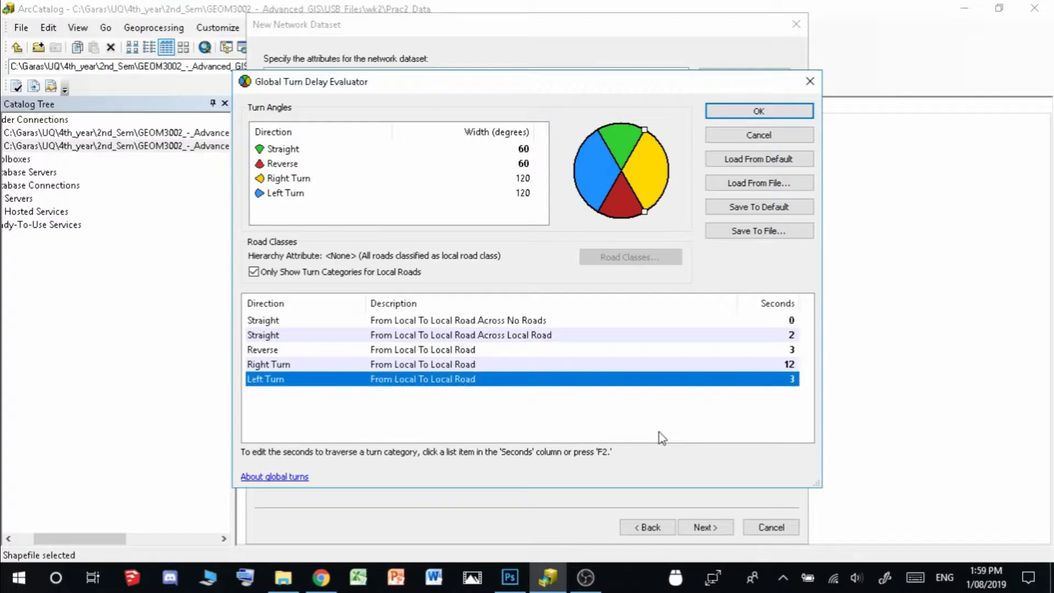
click(759, 111)
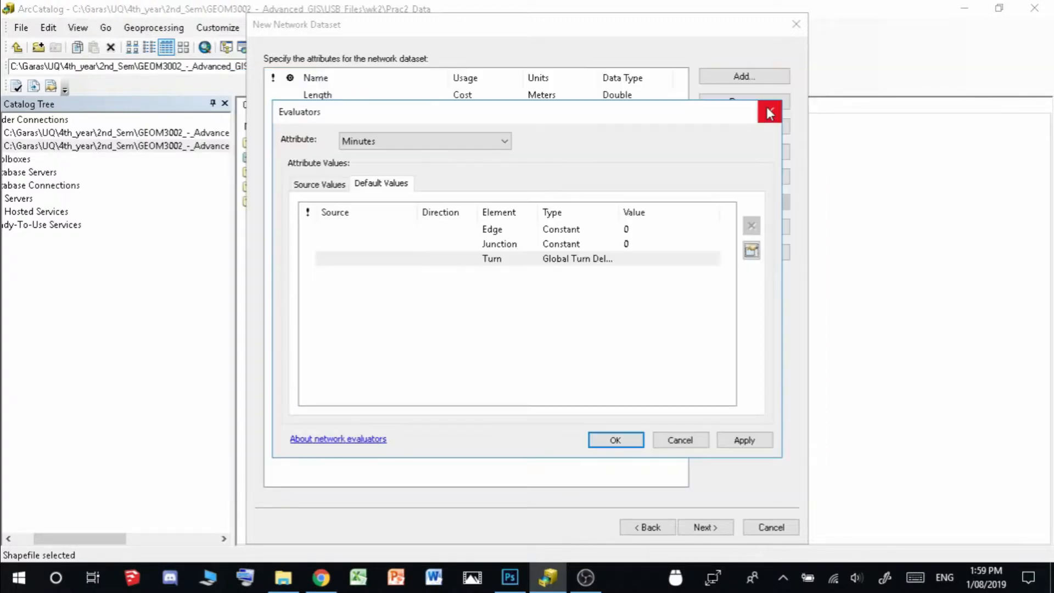
Recheck the turn delay settings, then apply and confirm the Minutes evaluators
click(558, 327)
click(683, 259)
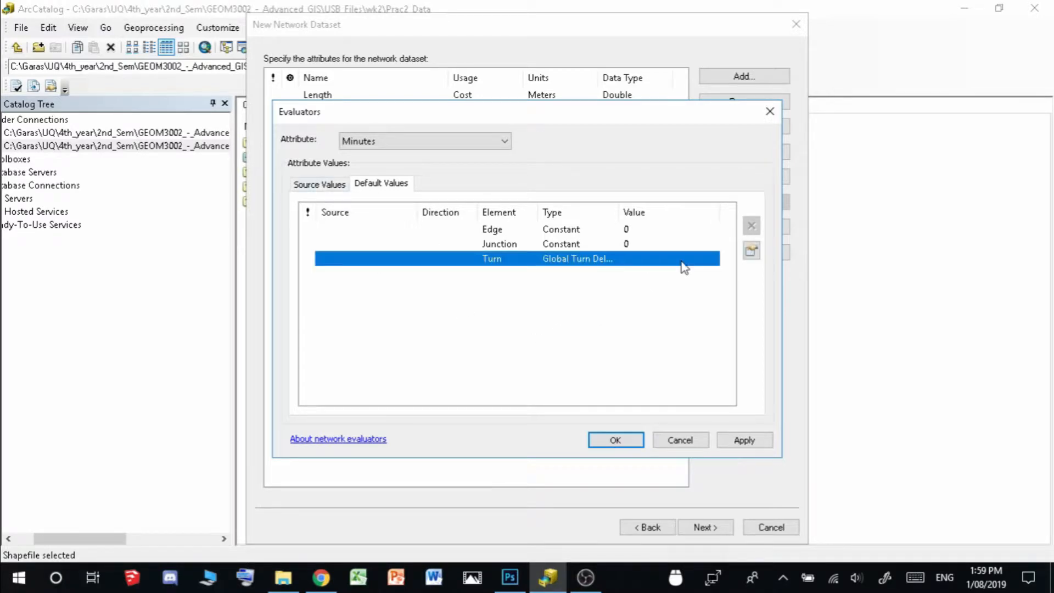
click(752, 253)
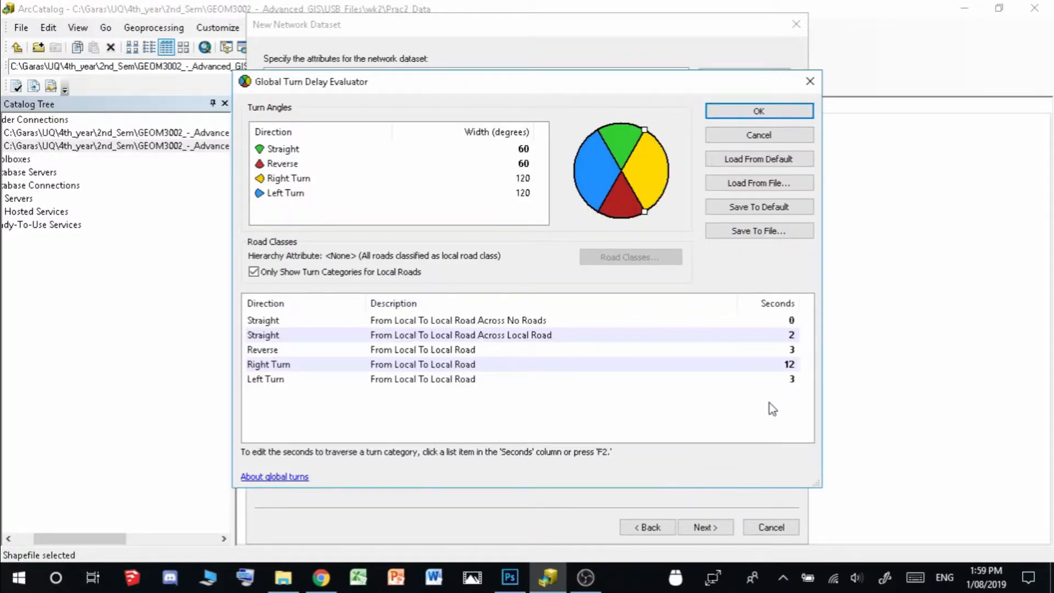
click(753, 137)
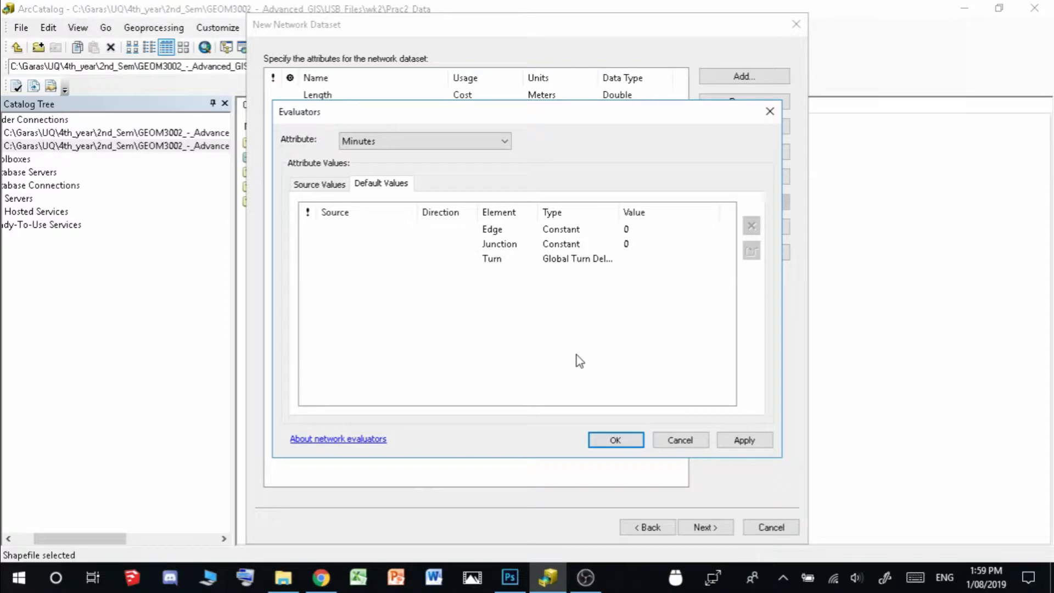
click(748, 442)
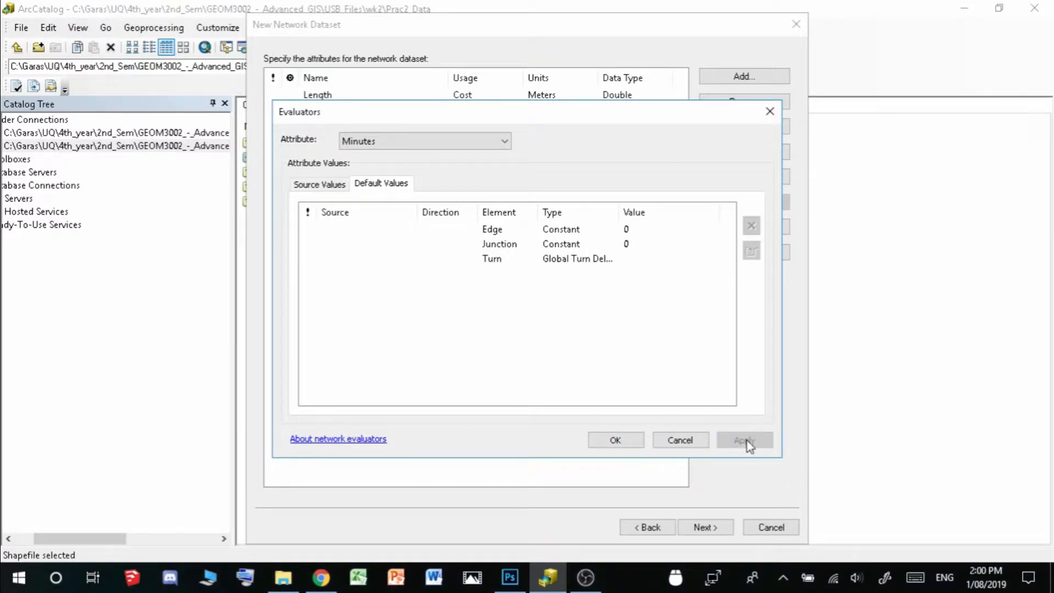
click(615, 440)
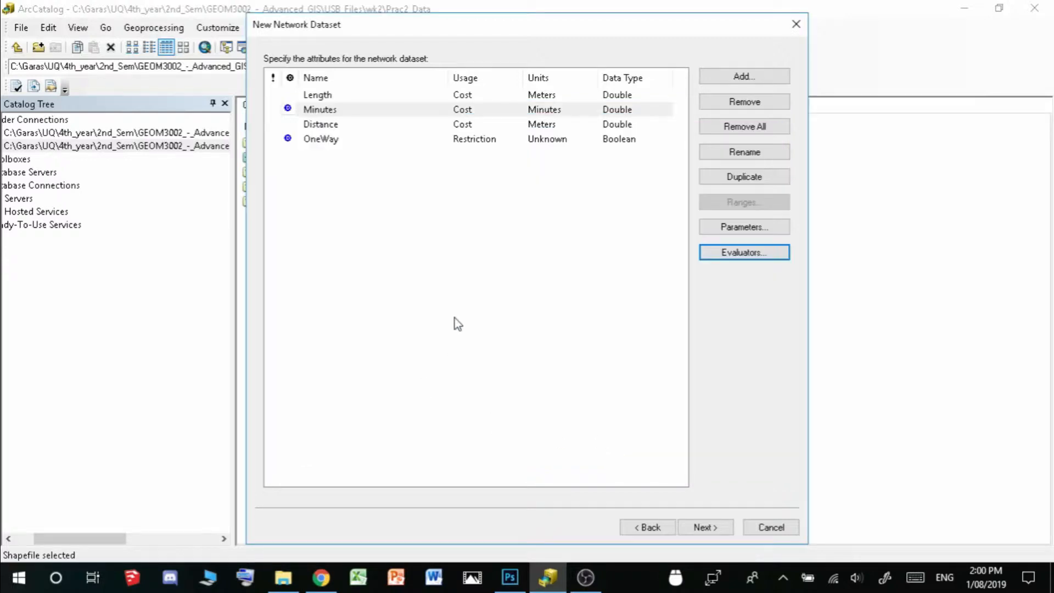
Remove the Length attribute from the network dataset and advance past travel modes to driving directions
click(340, 198)
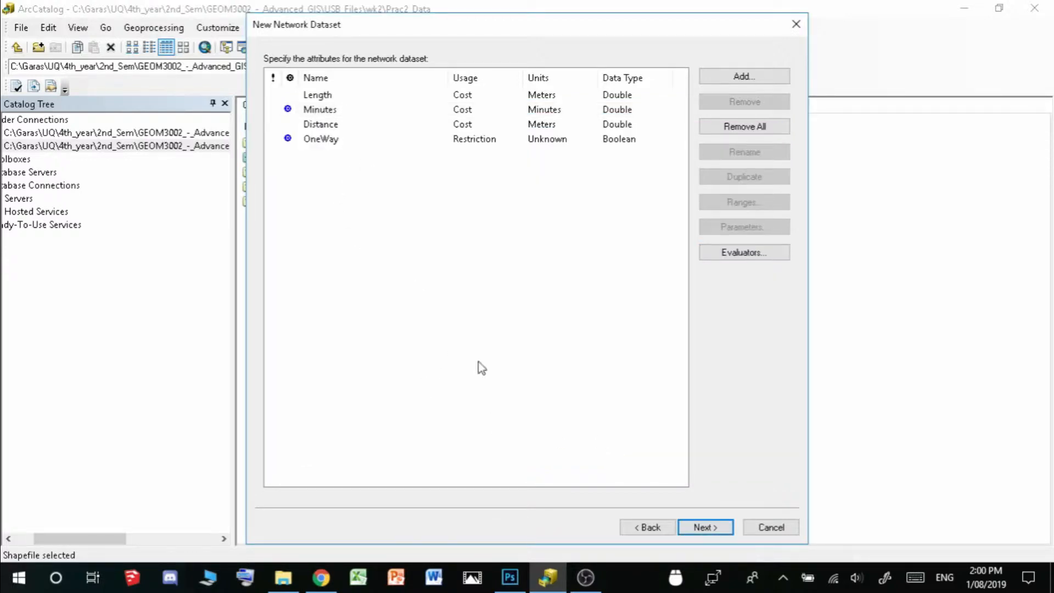
click(349, 95)
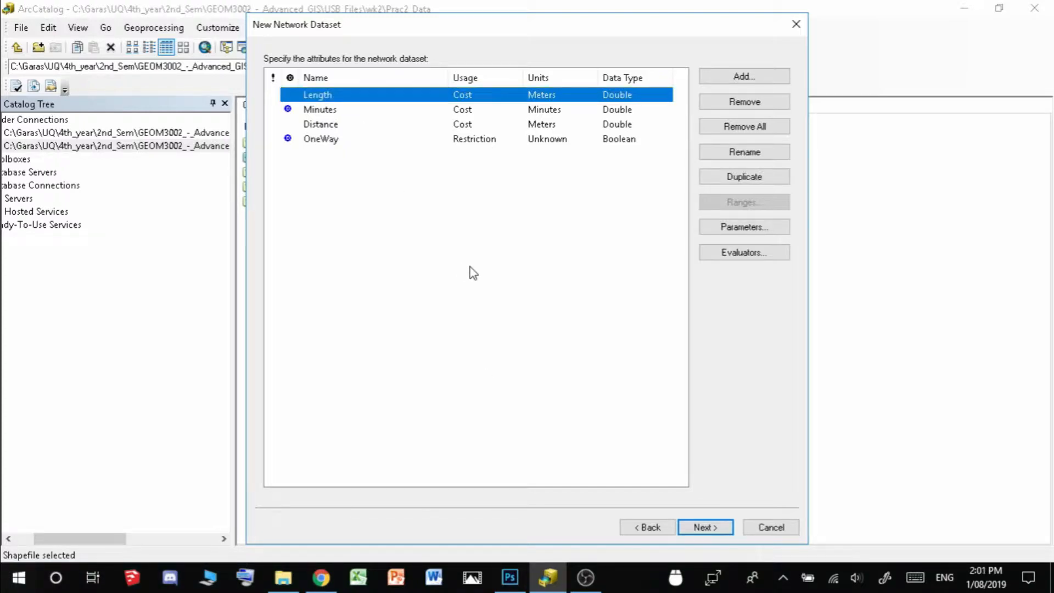
click(779, 103)
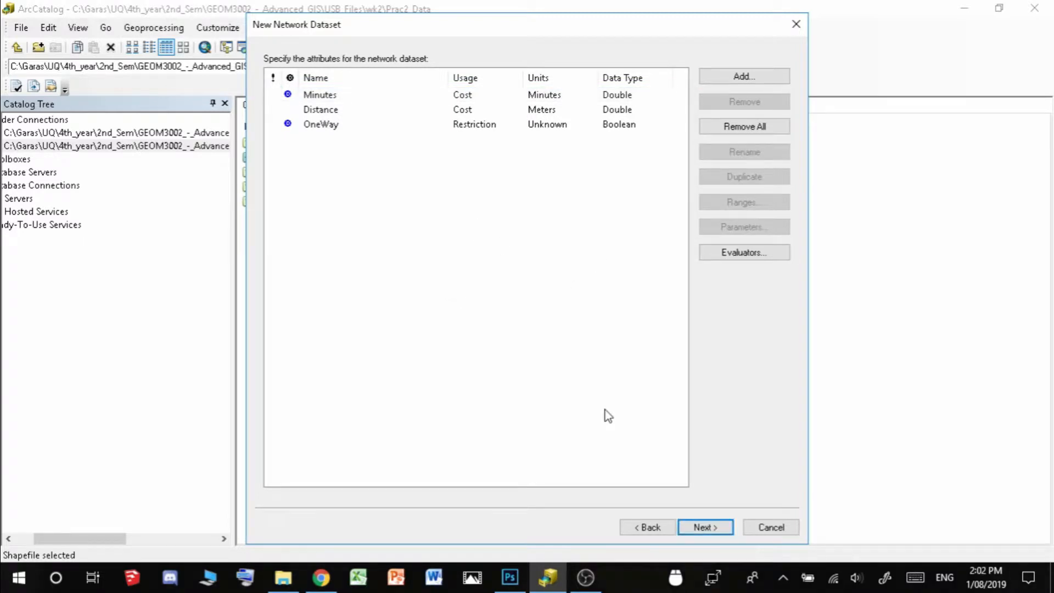
click(717, 527)
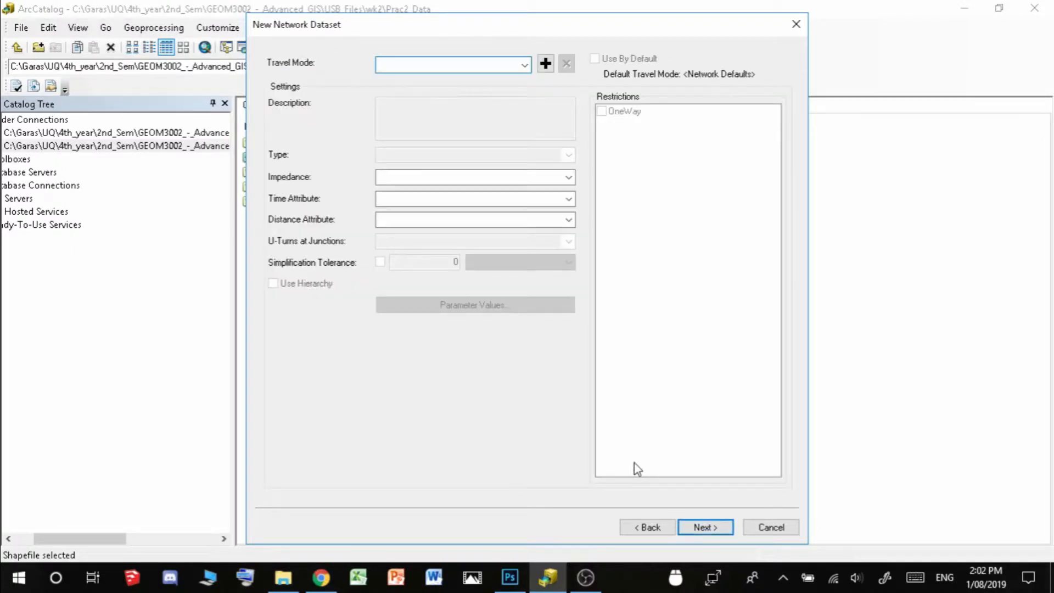
click(704, 527)
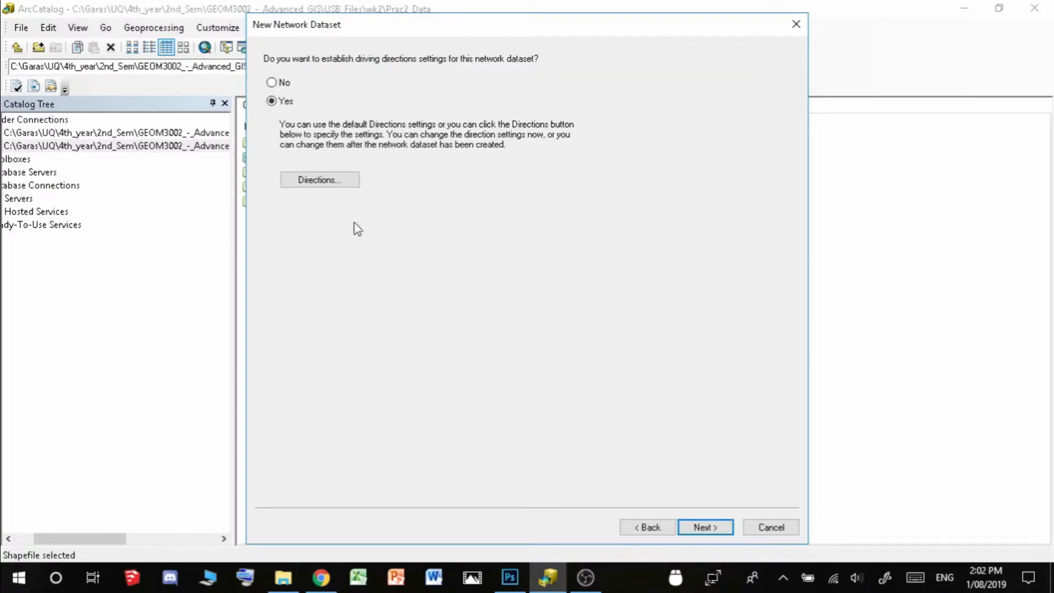
Set the driving directions display length units to Meters
click(341, 183)
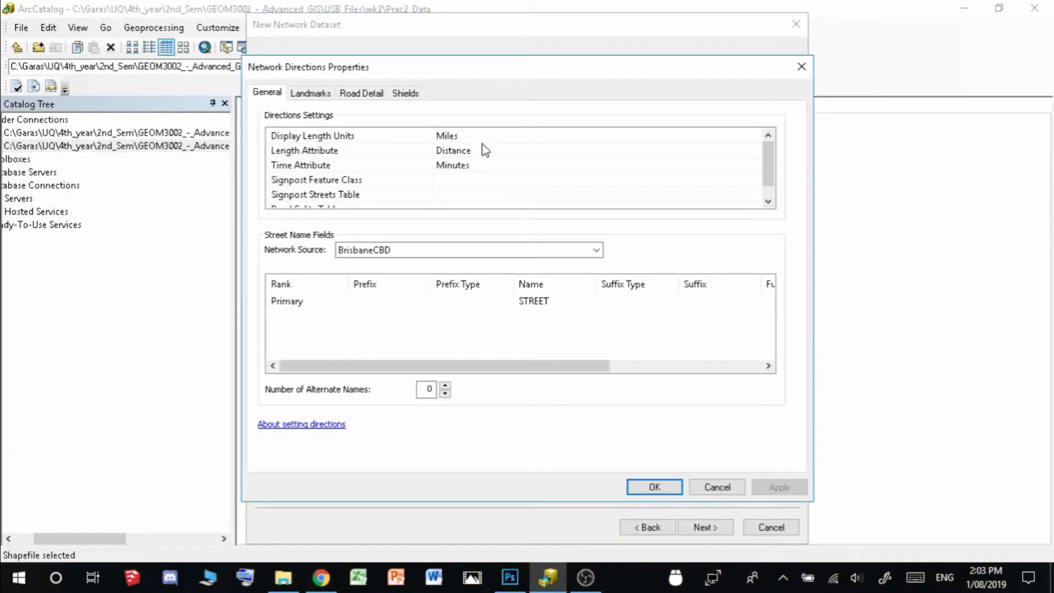
click(504, 144)
click(494, 178)
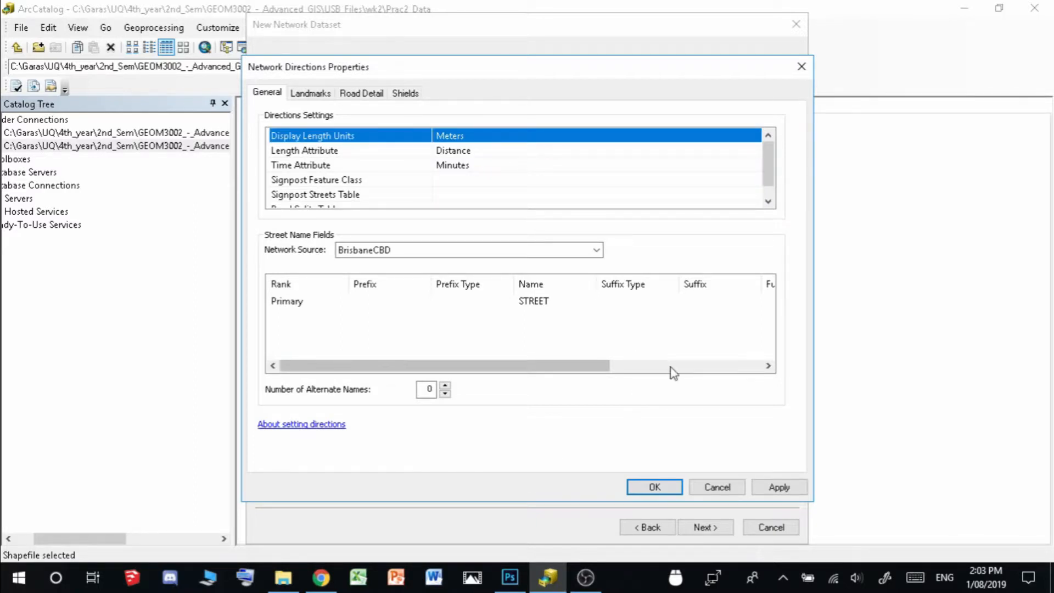
click(789, 487)
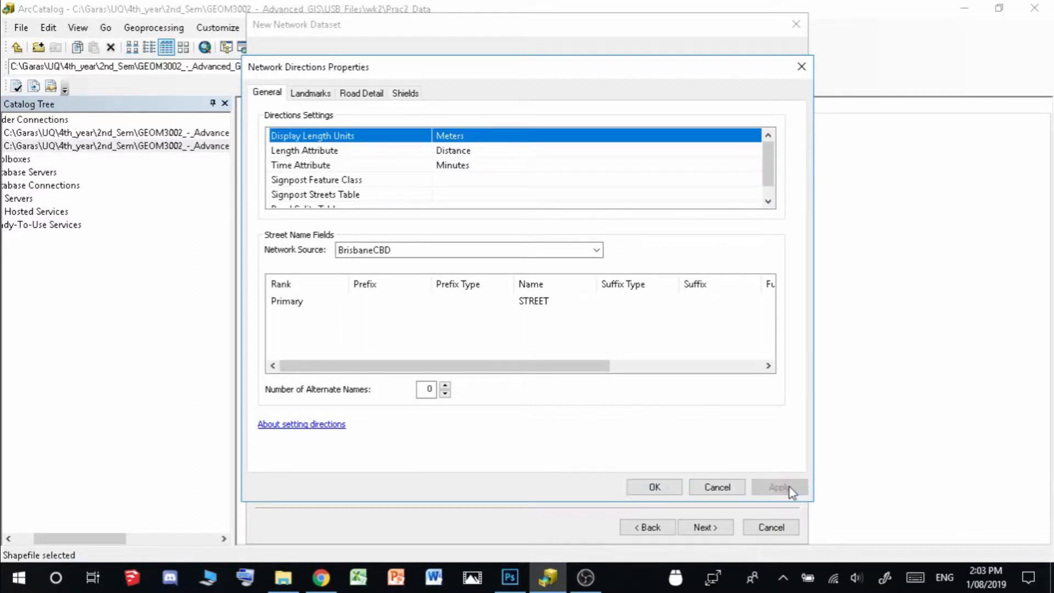
click(653, 488)
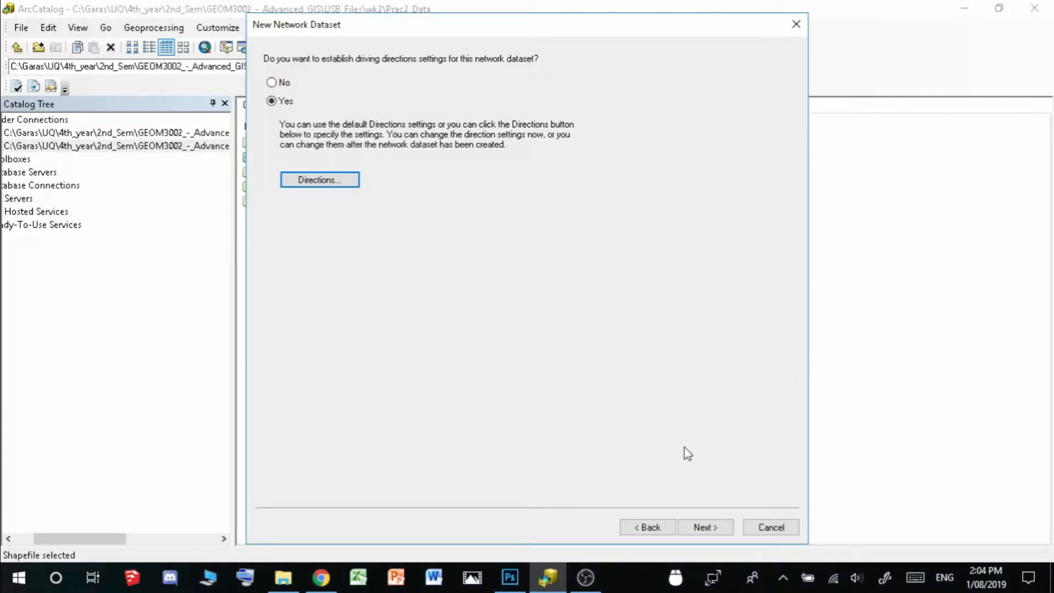
Finish the wizard and build the new BrisbaneCBD_ND network dataset
click(711, 529)
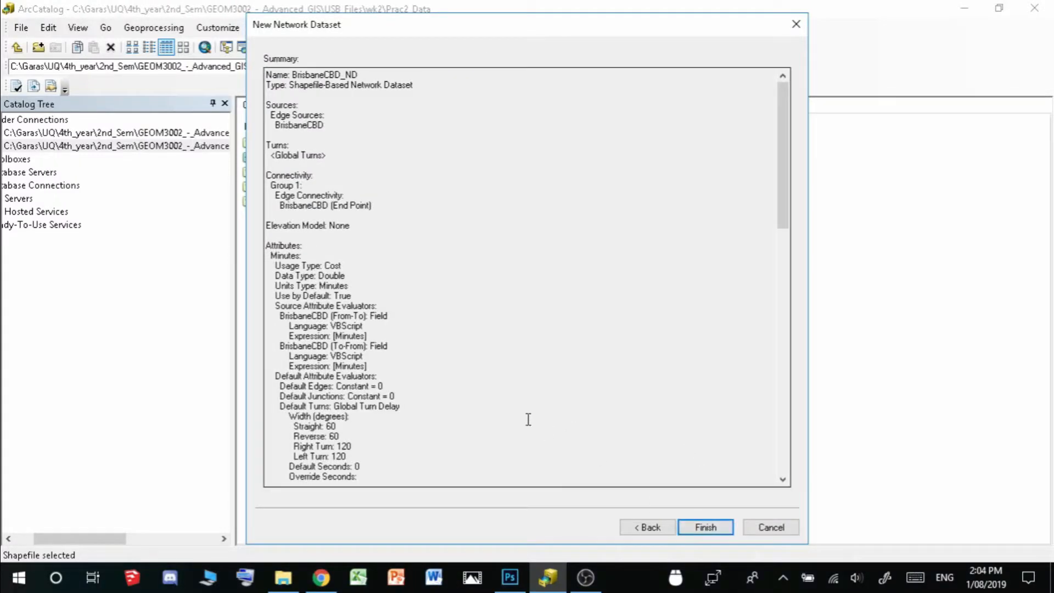
drag(783, 209, 780, 489)
click(707, 528)
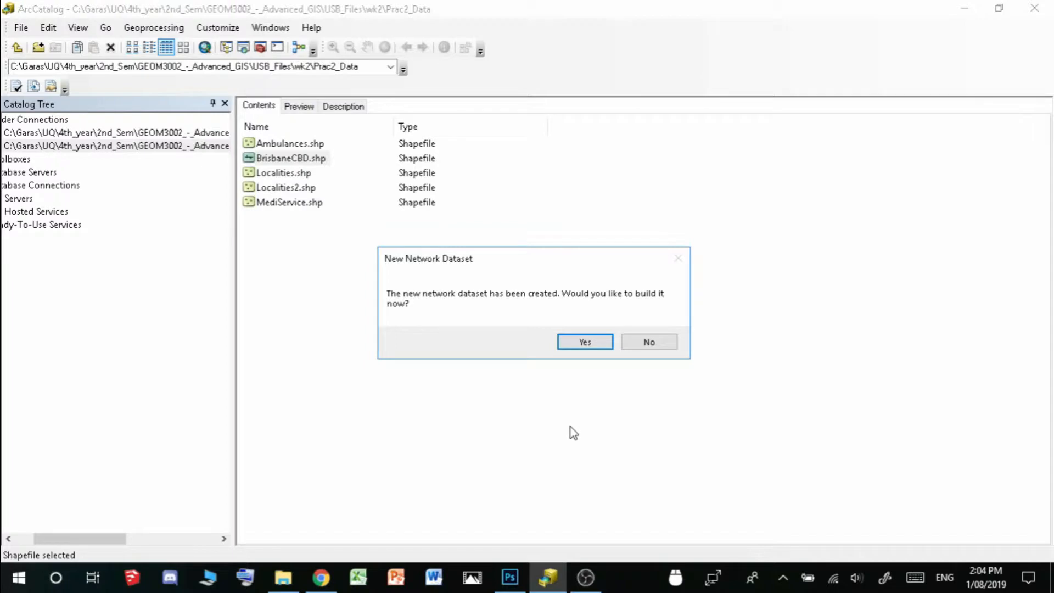
click(580, 343)
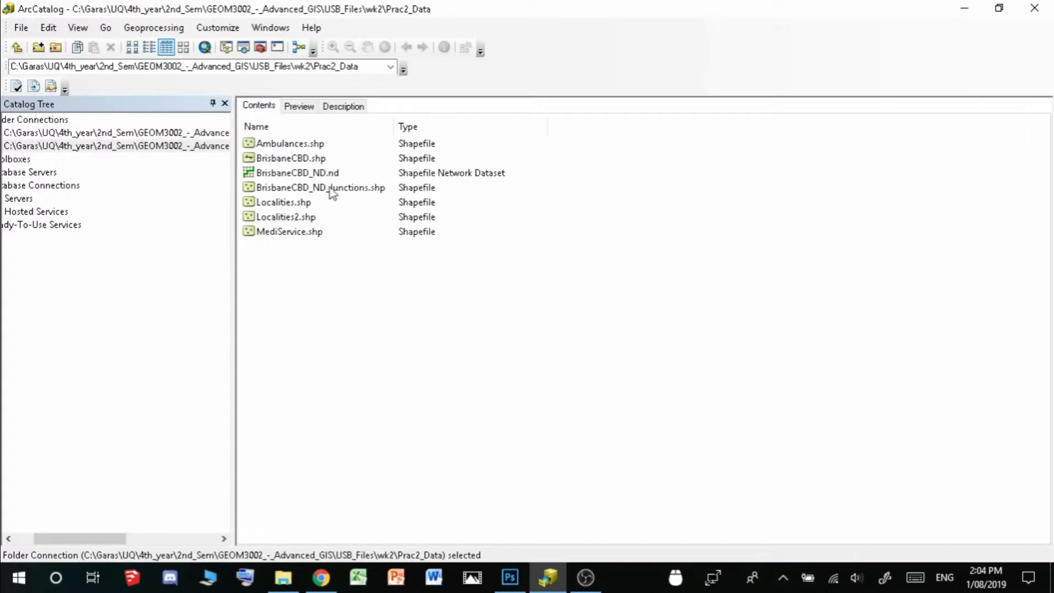
click(299, 173)
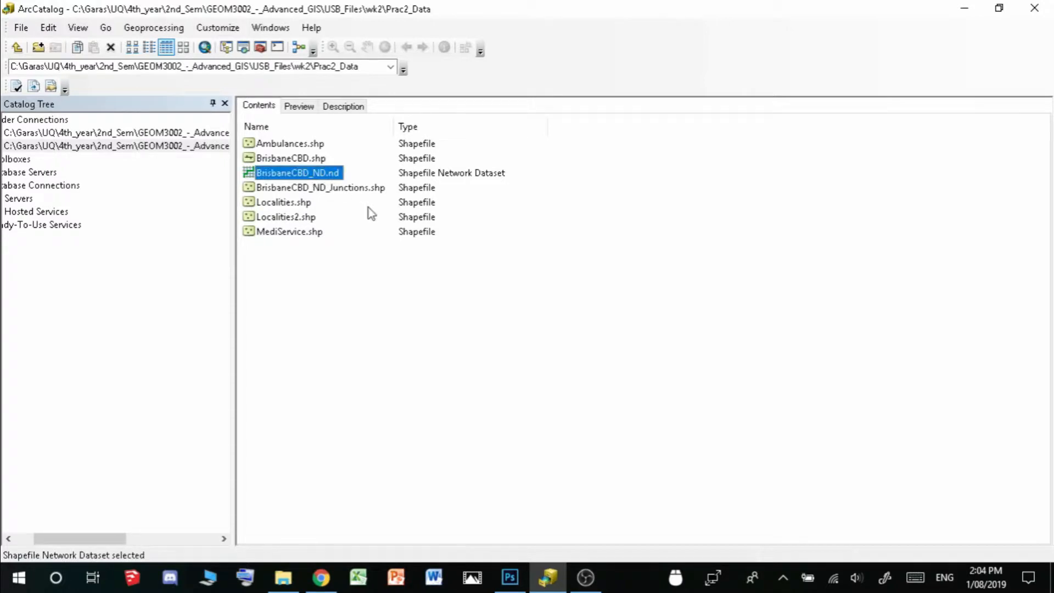
click(350, 190)
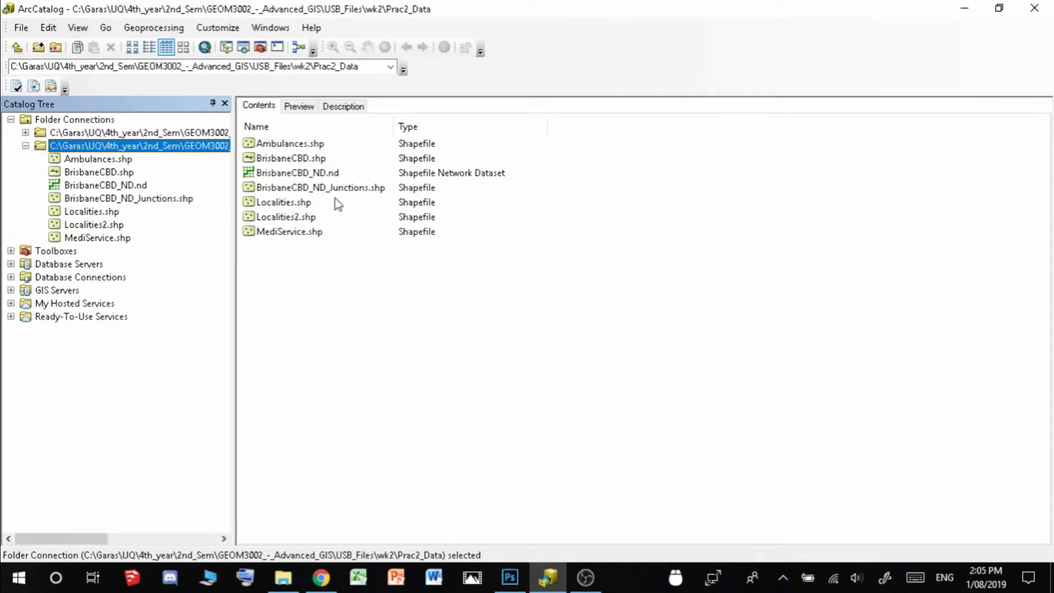
click(318, 188)
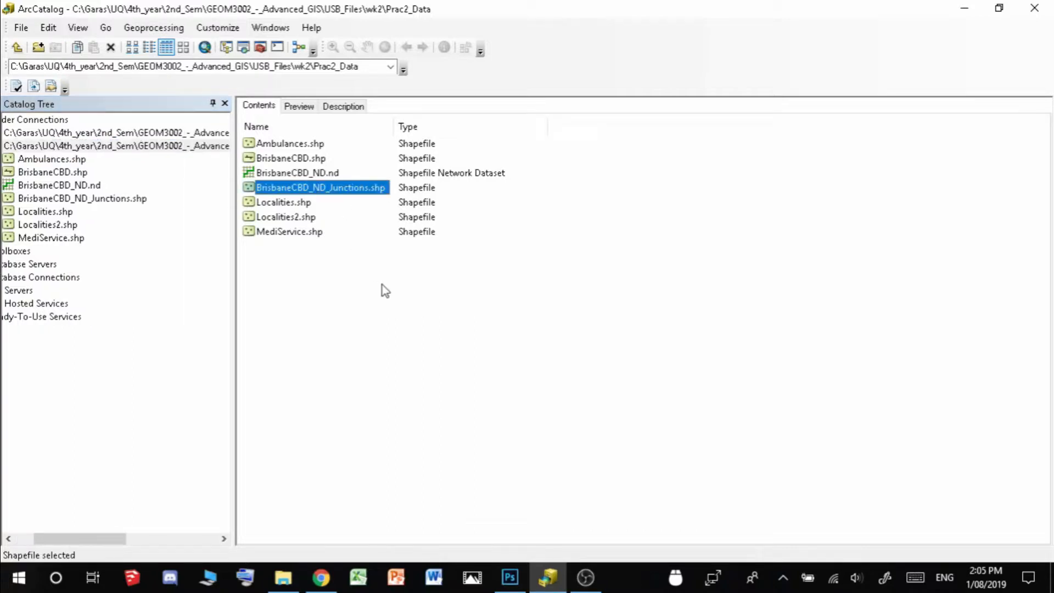
click(300, 107)
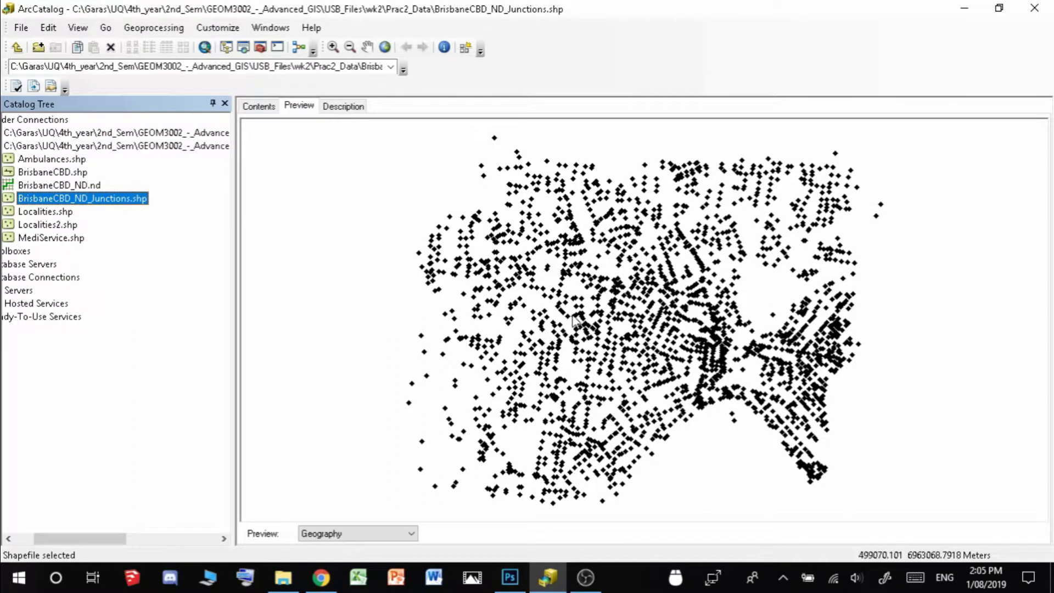
click(261, 107)
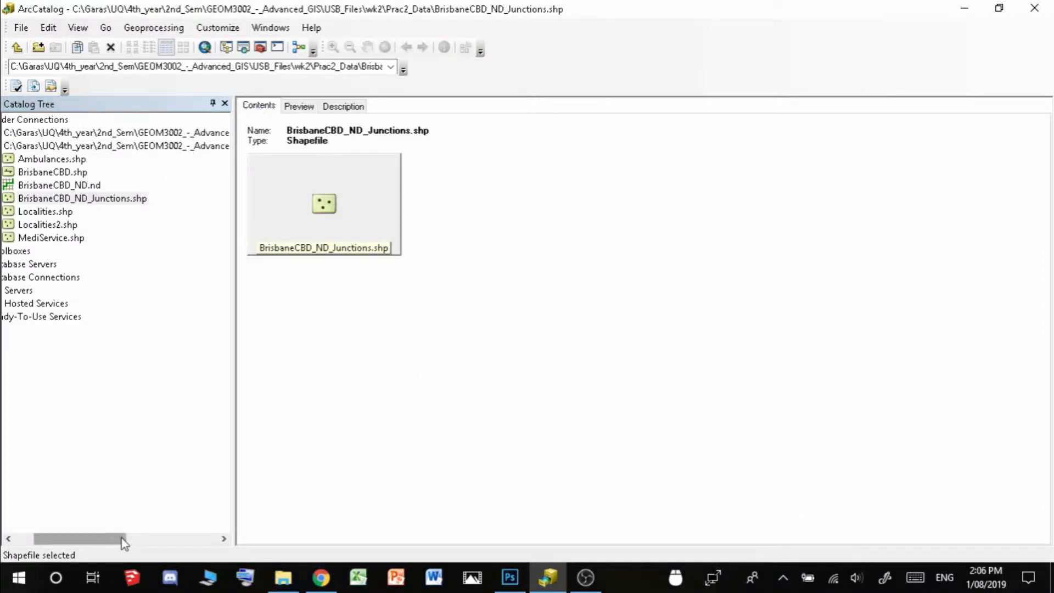
drag(123, 541, 104, 541)
click(87, 146)
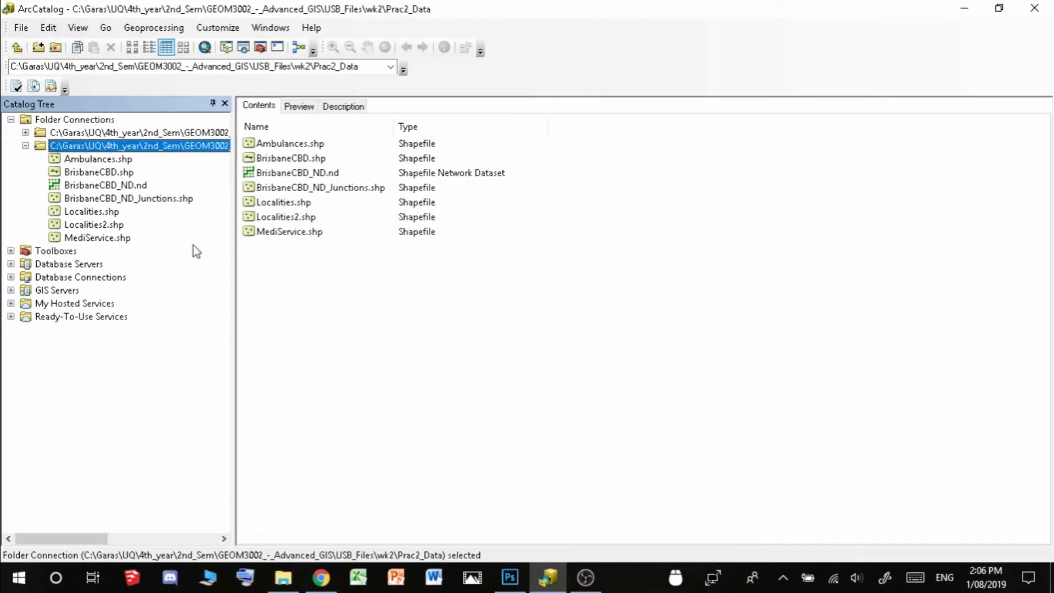
click(396, 371)
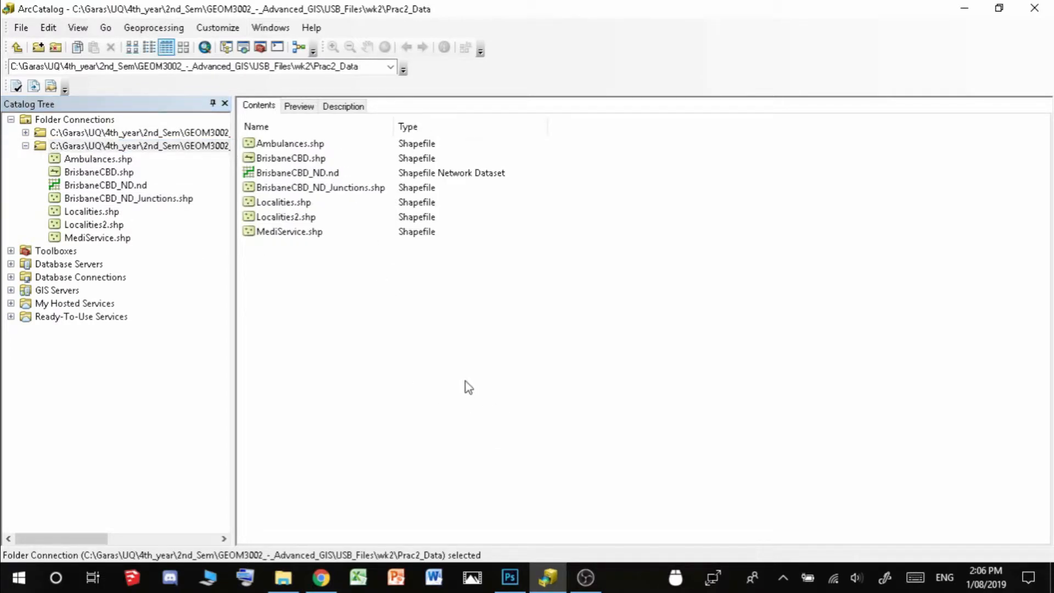
key(alt+Tab)
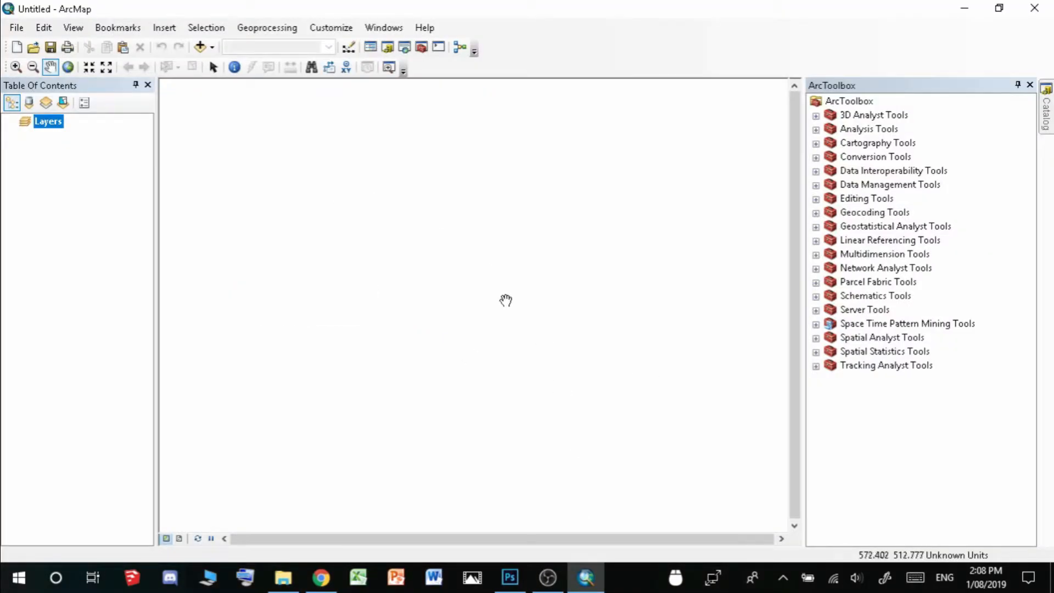
Add the BrisbaneCBD_ND network dataset to the map with its edge and junction layers
click(1050, 122)
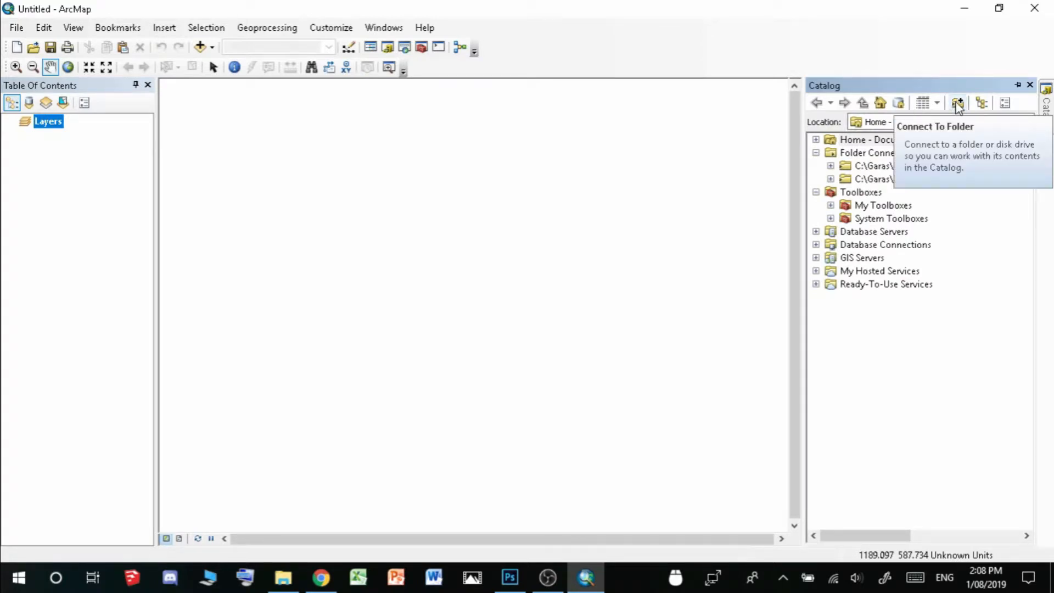
drag(828, 535, 873, 541)
click(832, 177)
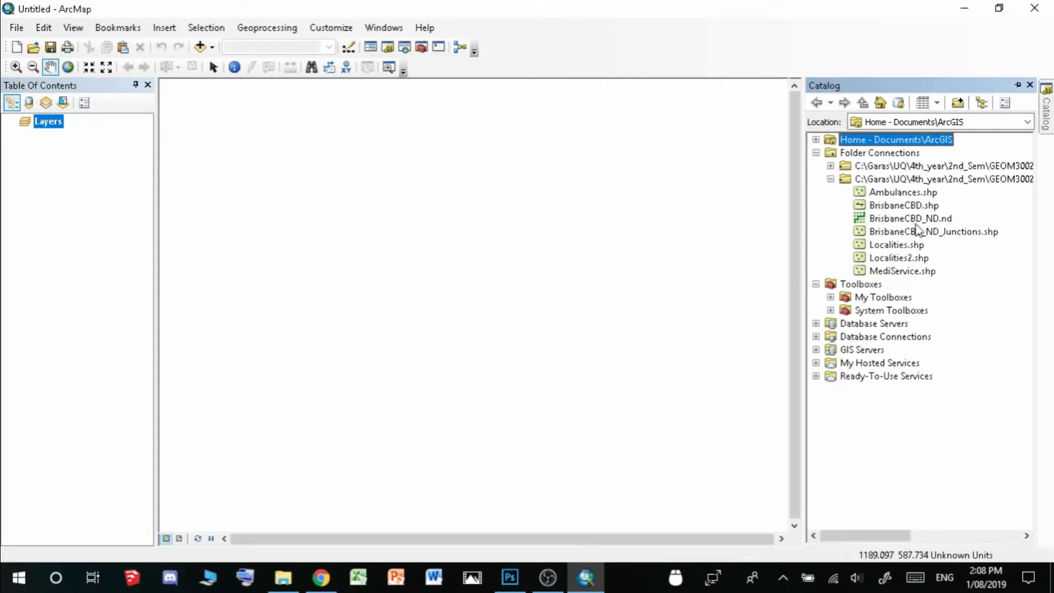
drag(918, 220, 97, 201)
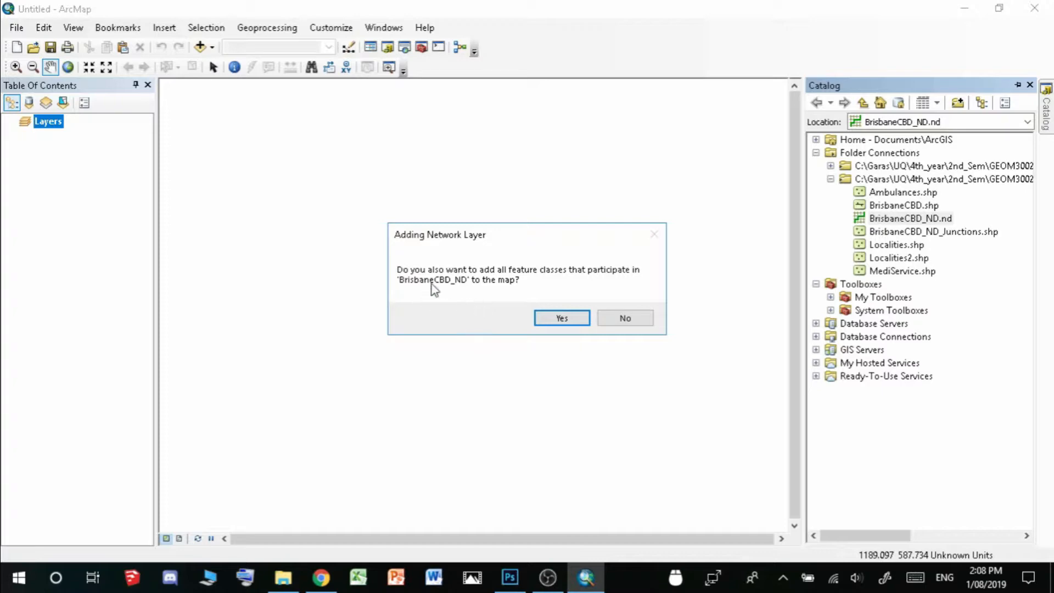
click(550, 318)
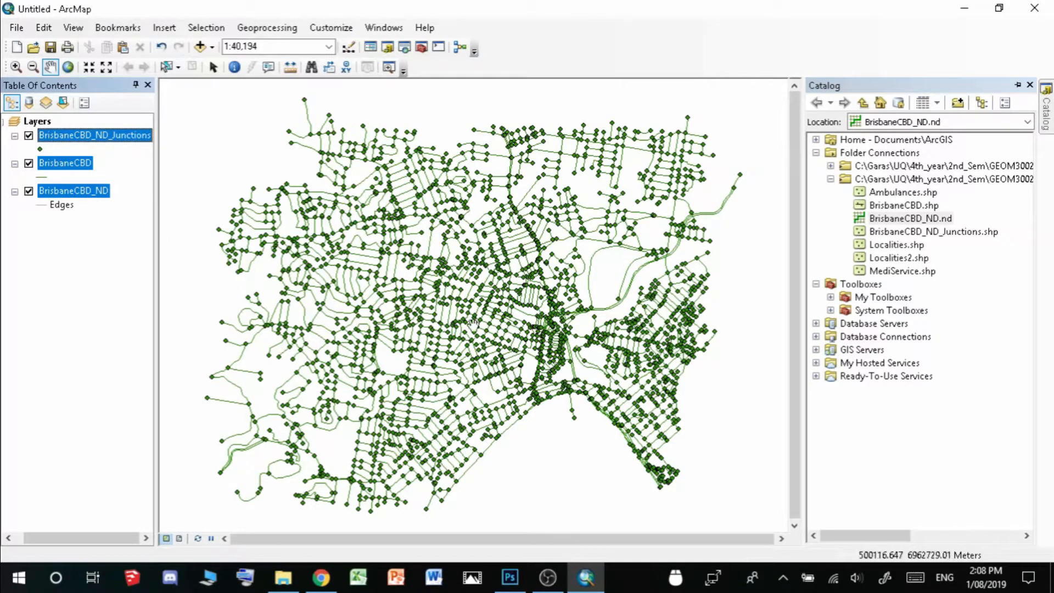
click(93, 261)
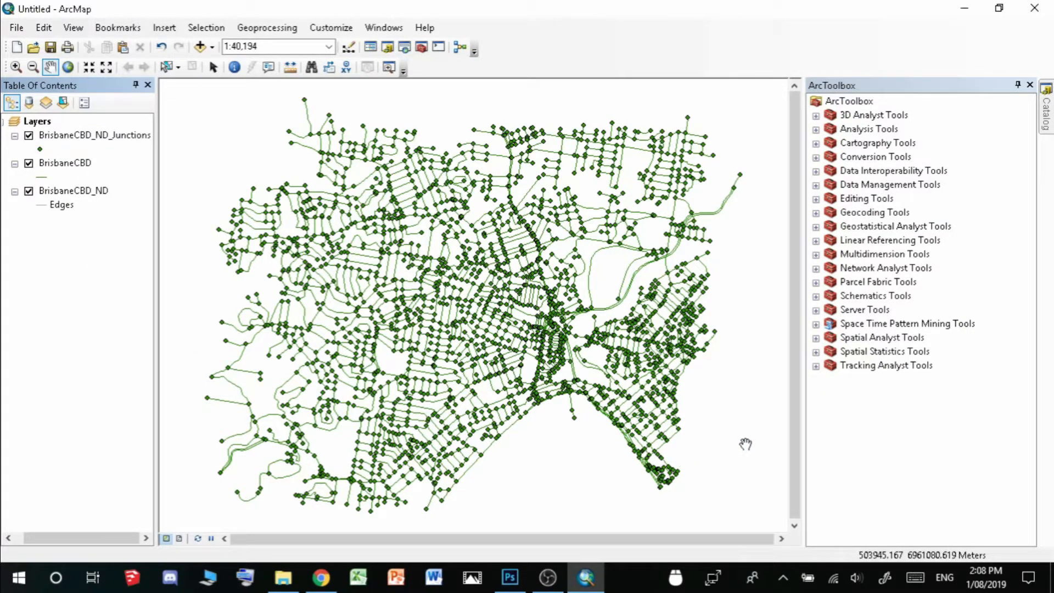
Add the Localities shapefile points to the map from the Catalog window
mouse_move(1046, 112)
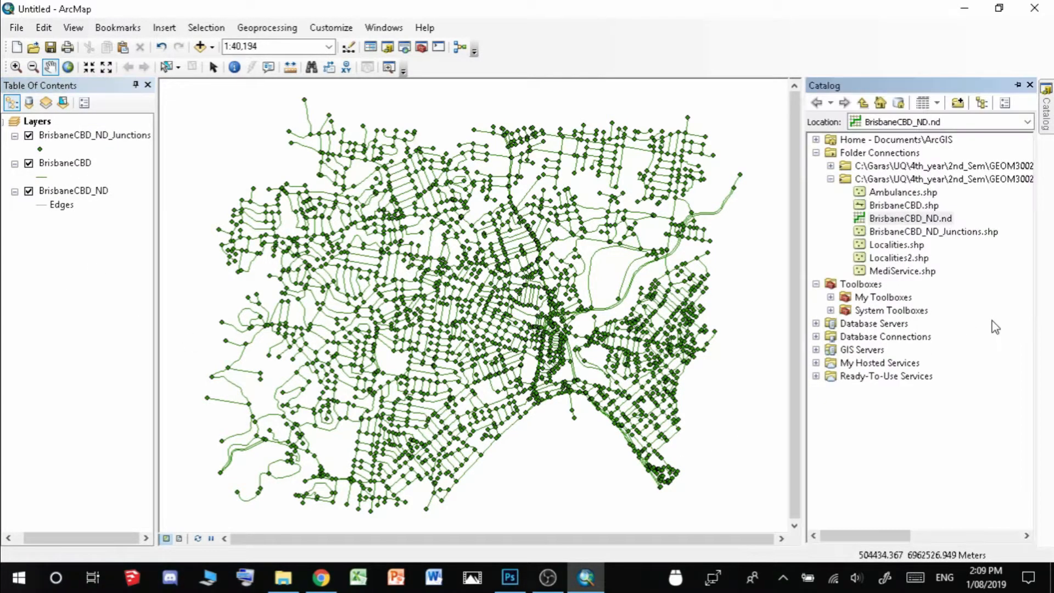
click(878, 247)
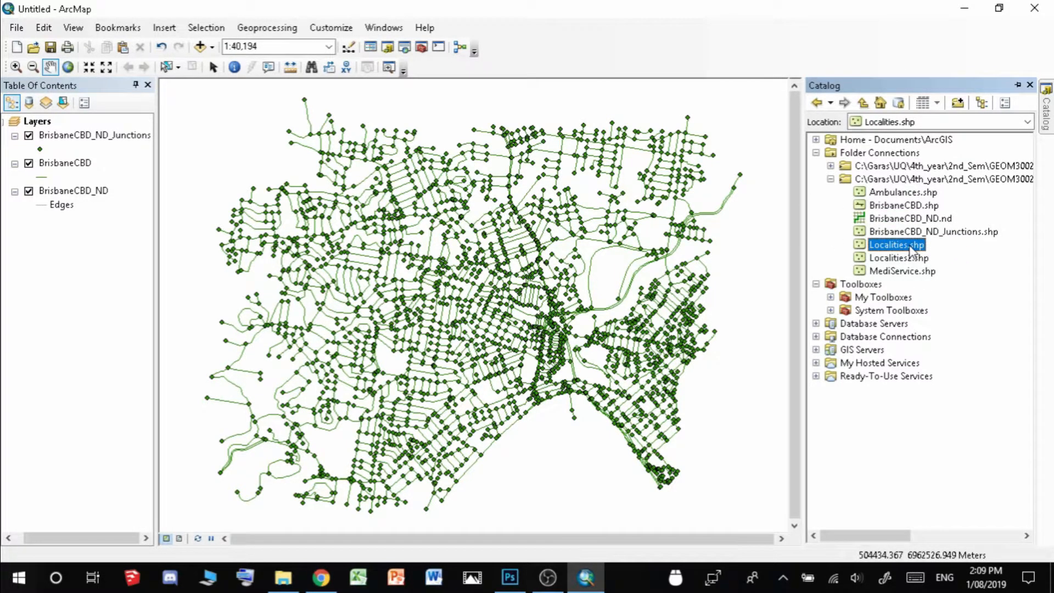
drag(910, 251, 166, 266)
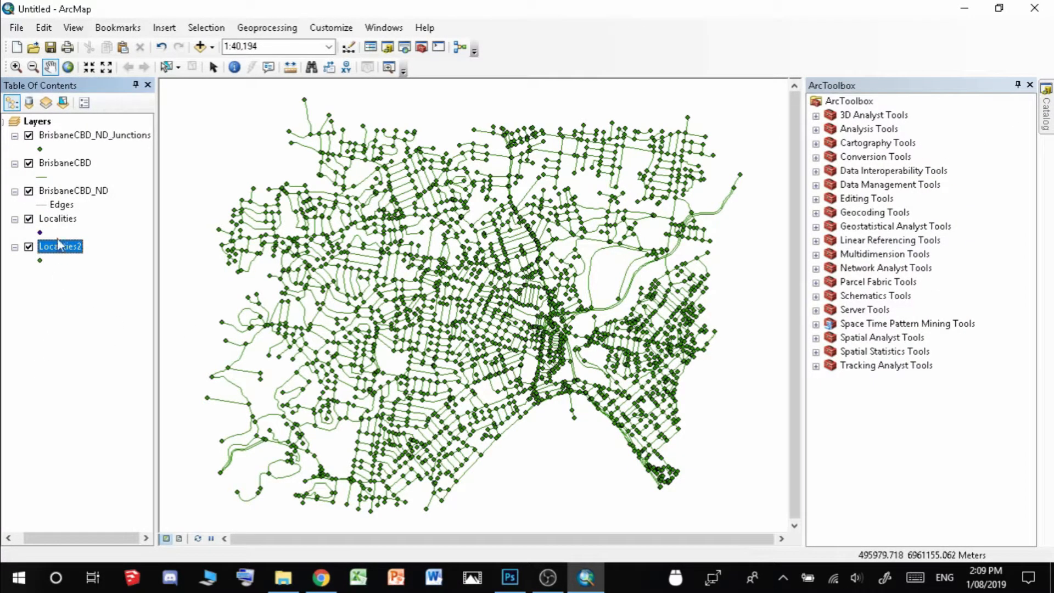
Give the Localities points a large purple marker symbol and switch off the Localities2 layer
click(40, 233)
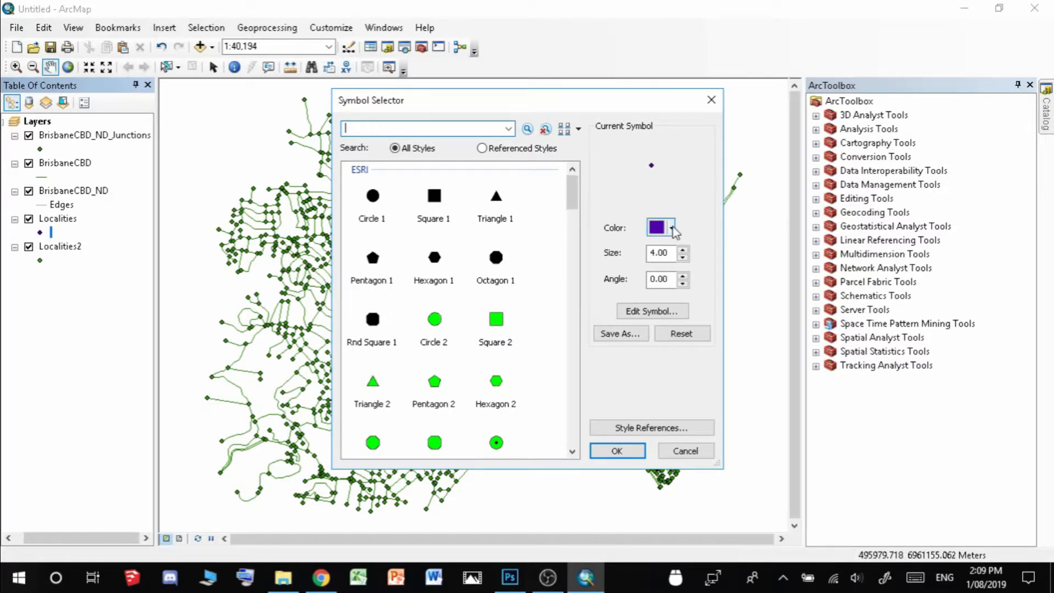
click(683, 257)
click(683, 251)
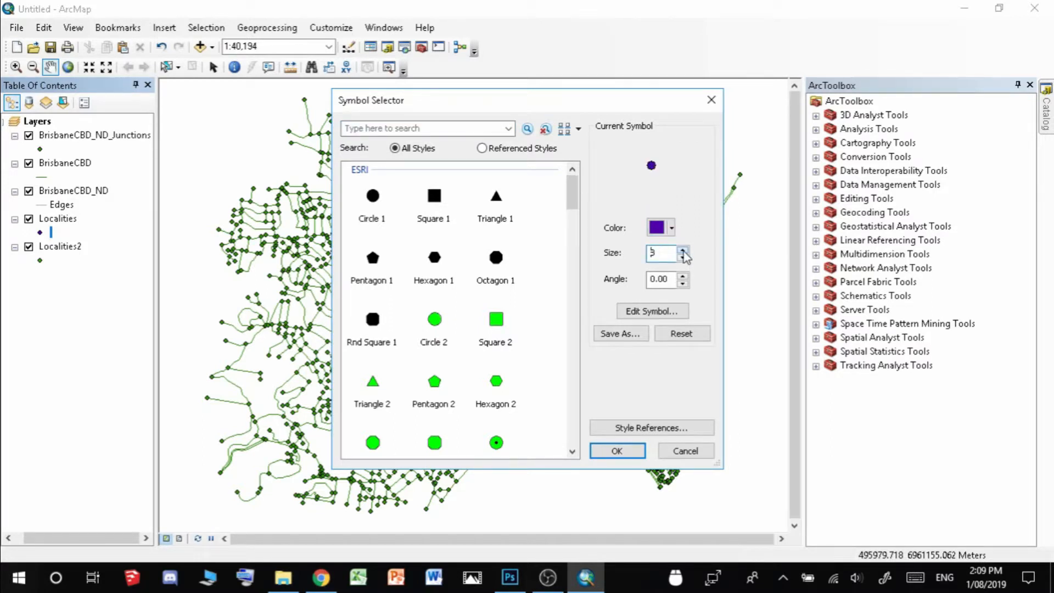
click(683, 251)
drag(684, 253, 683, 254)
click(626, 452)
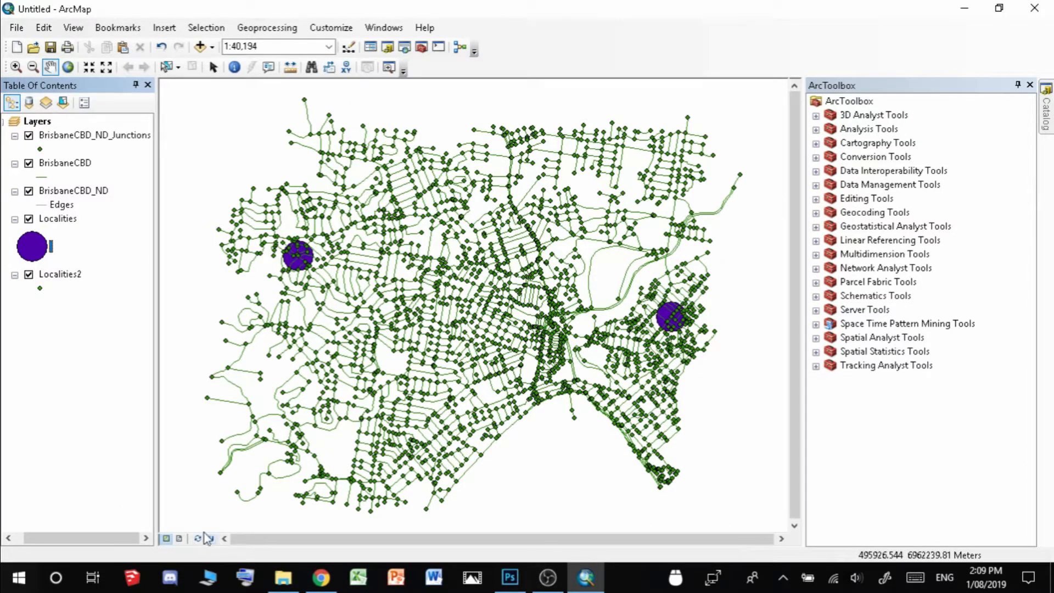
click(29, 274)
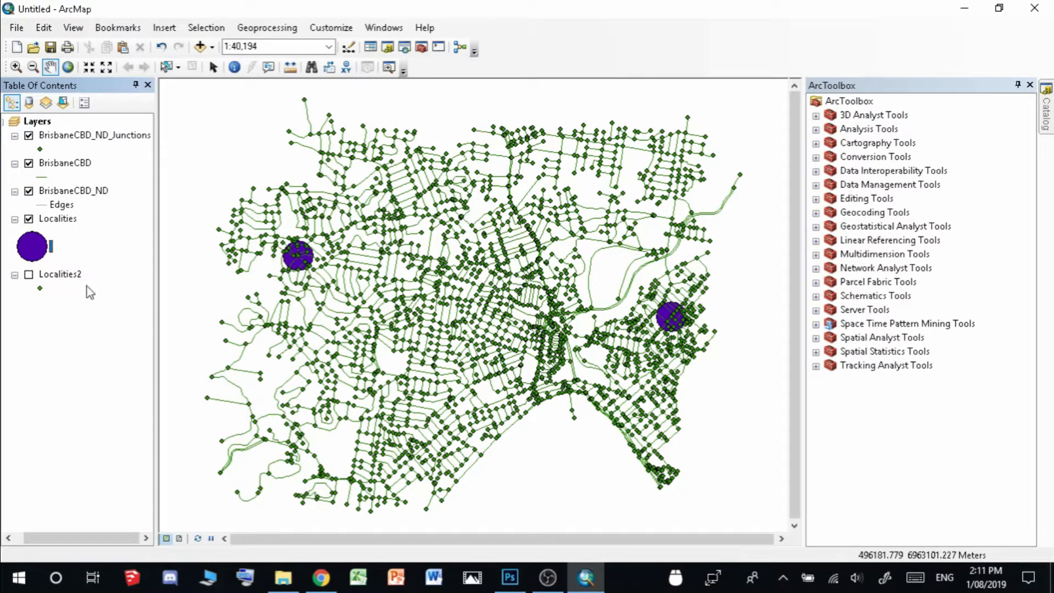
Enable the Network Analyst extension in the Extensions dialog
click(331, 28)
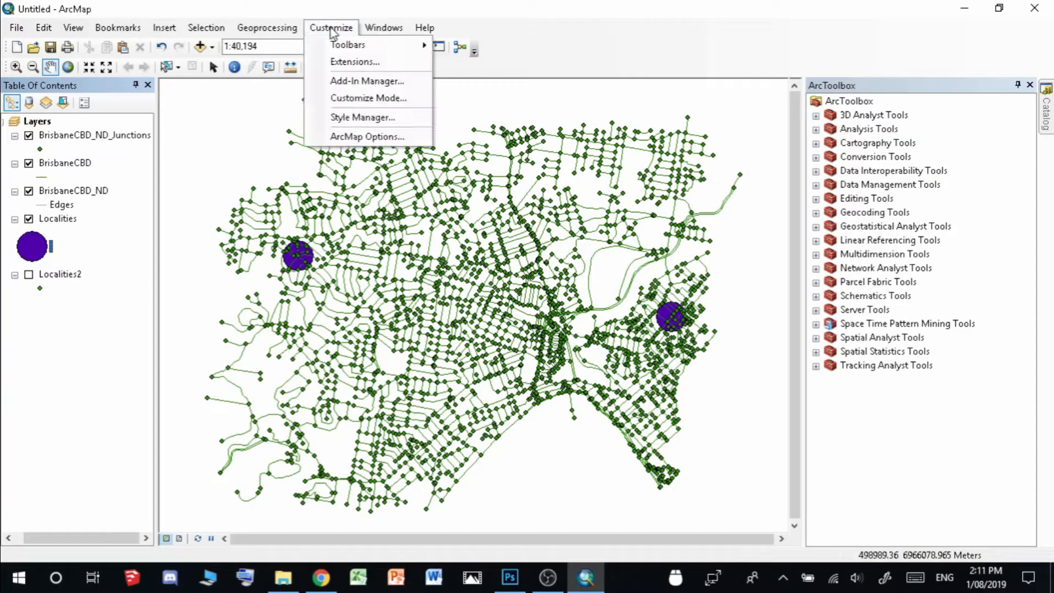
click(355, 61)
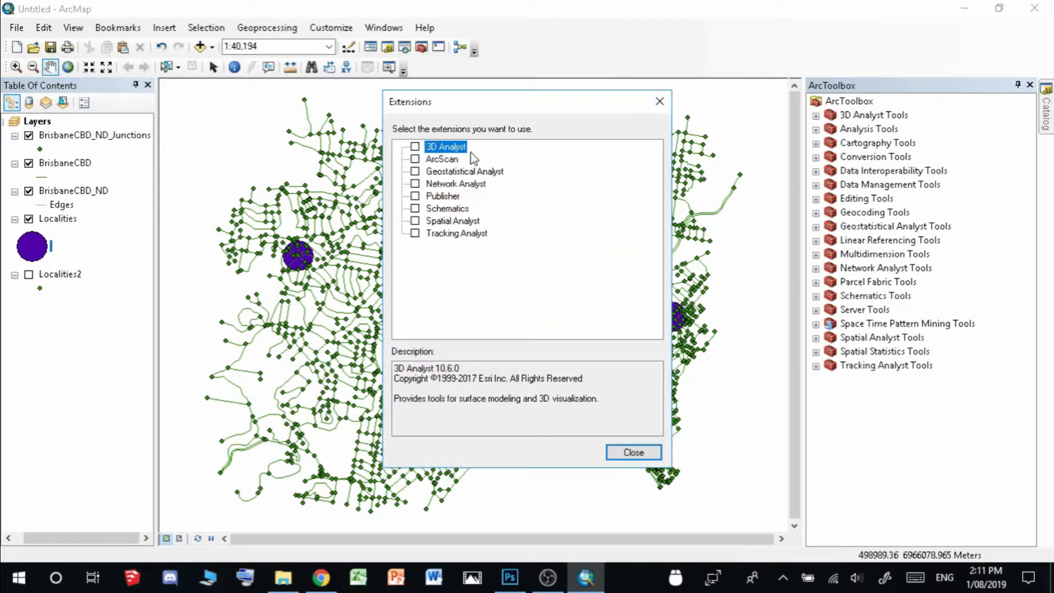
click(416, 183)
click(634, 452)
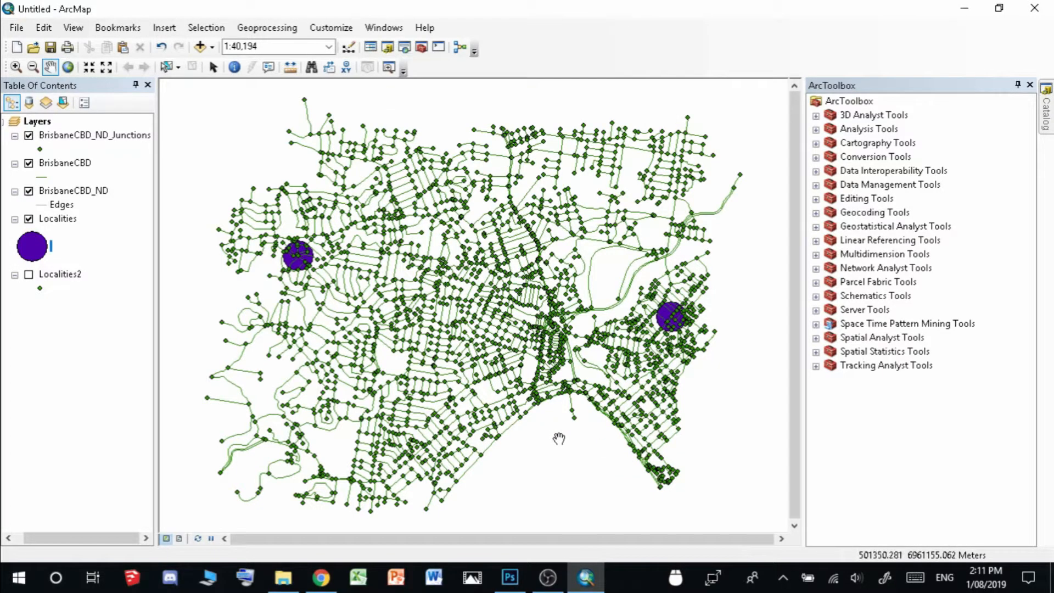
Show the Network Analyst toolbar and dock it in the toolbar row
click(331, 27)
mouse_move(348, 45)
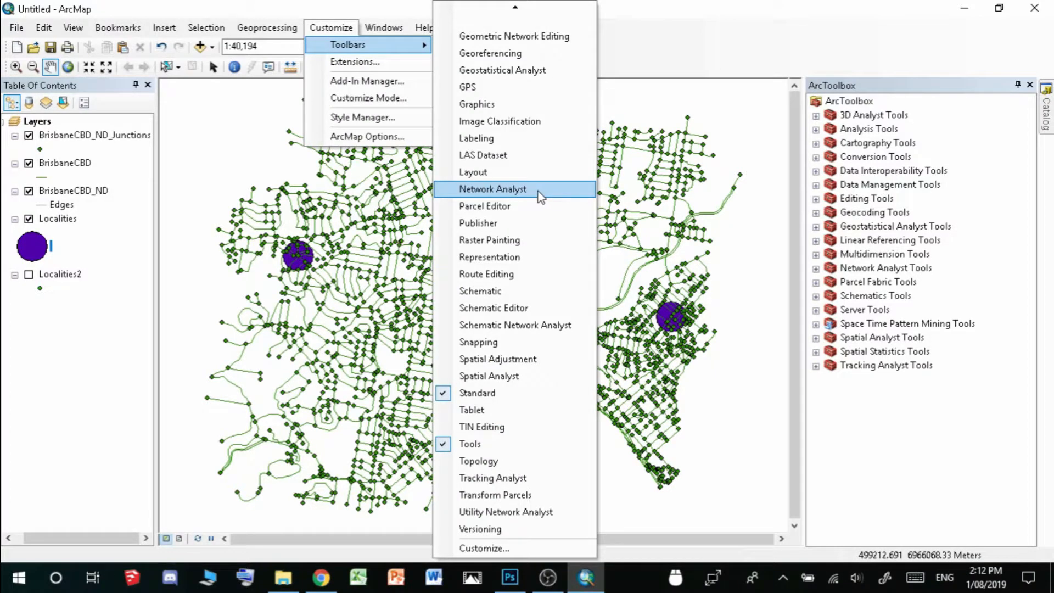
click(541, 197)
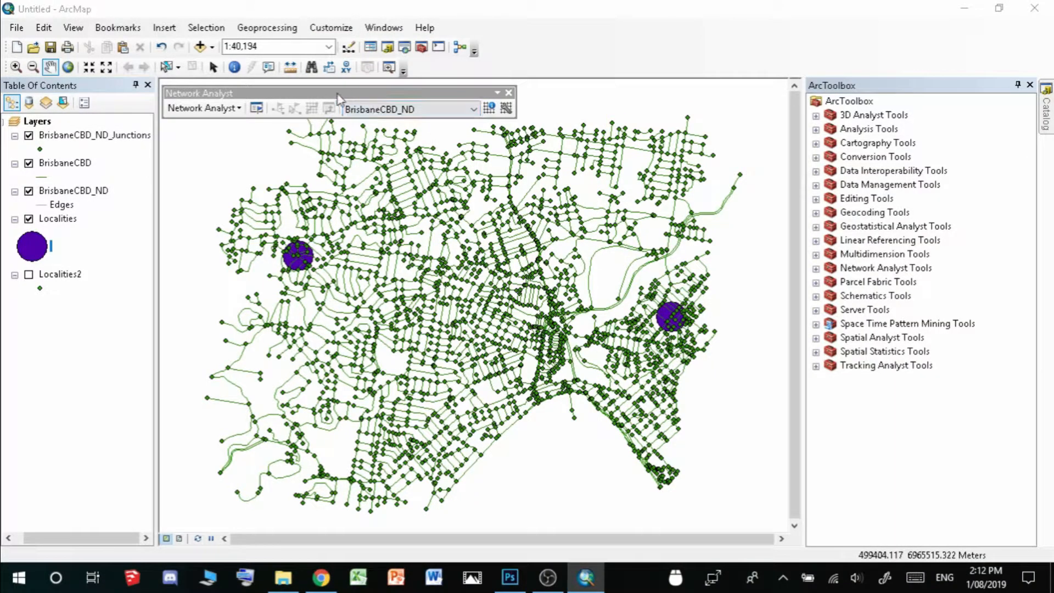
drag(338, 97, 548, 85)
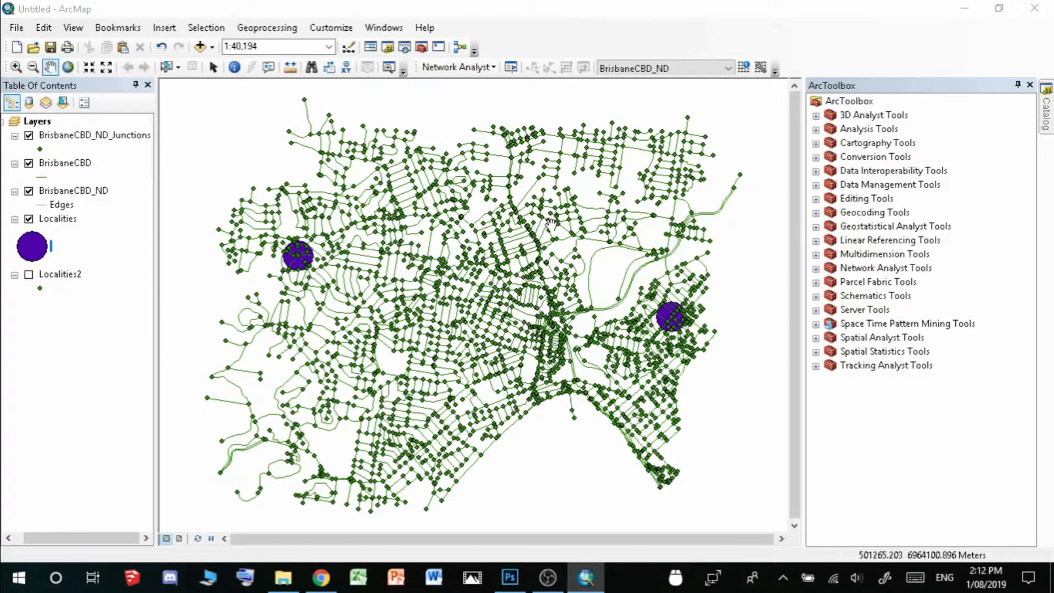
click(479, 67)
click(534, 47)
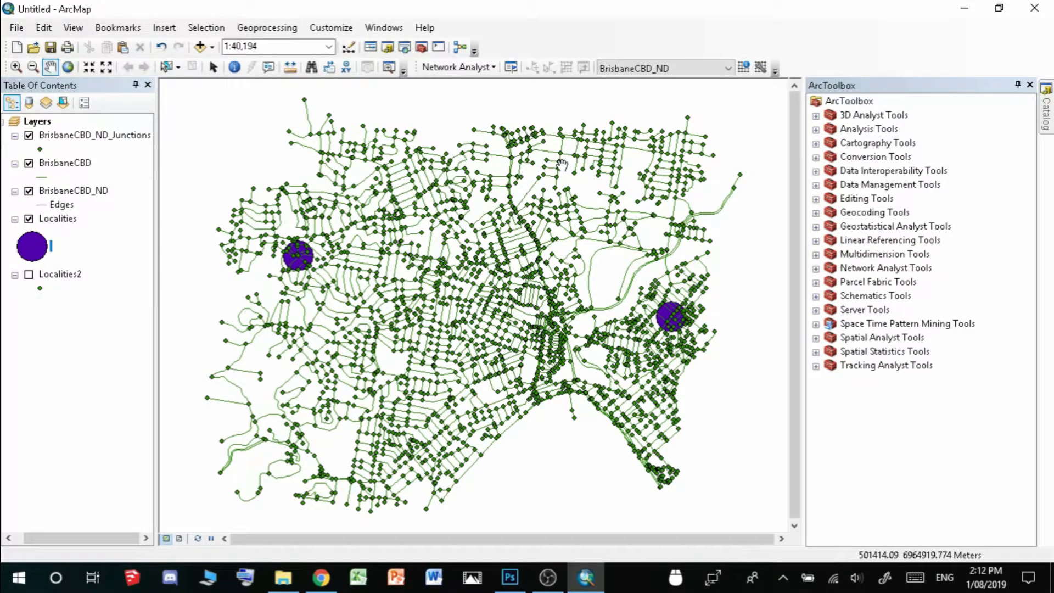
Create a New Route analysis layer and show the Network Analyst window with its Stops, Routes and Barriers
click(495, 68)
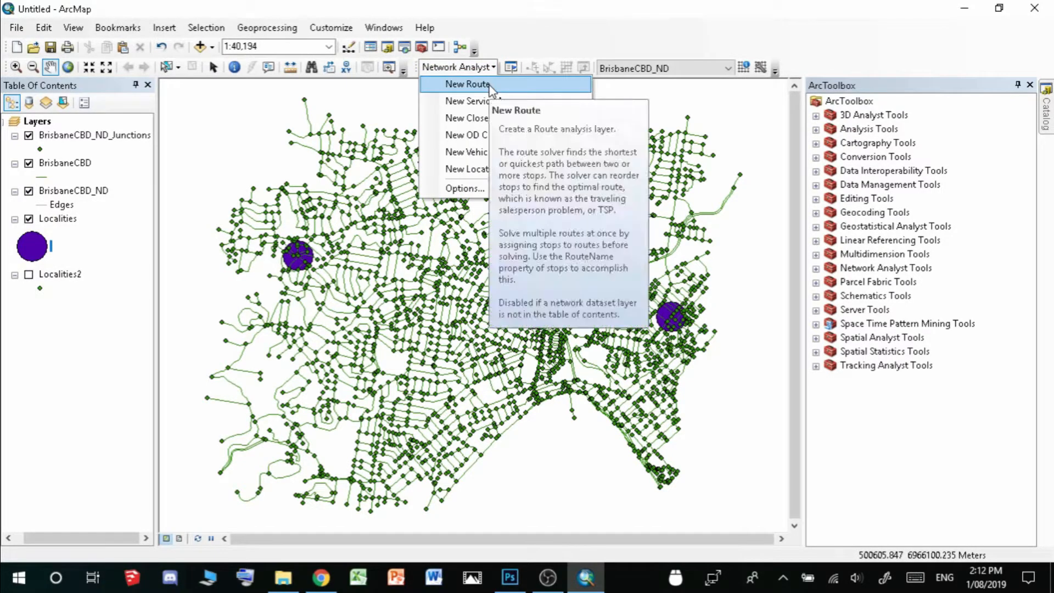
click(488, 84)
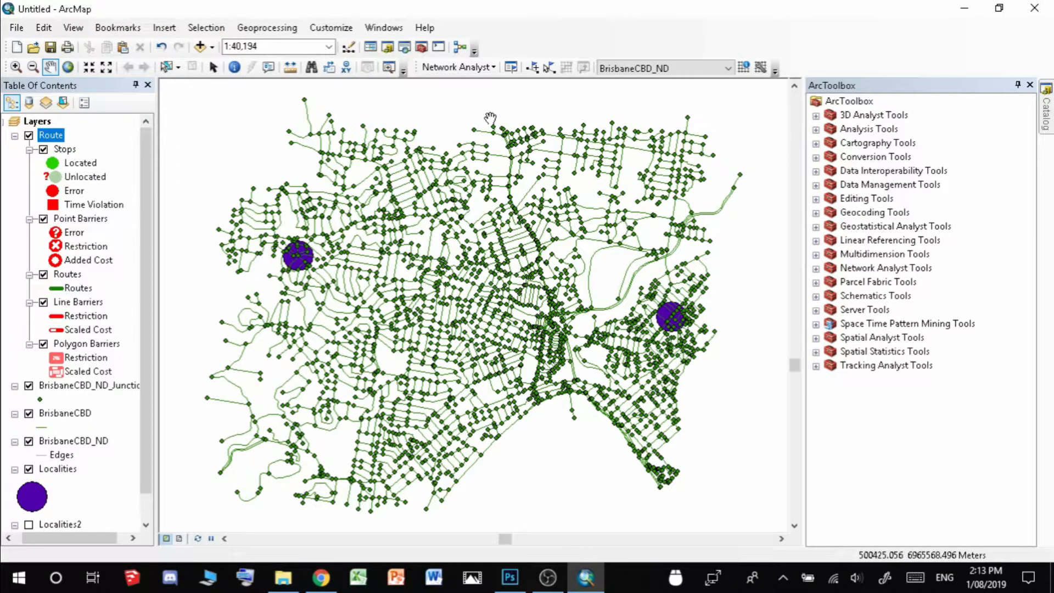
click(512, 67)
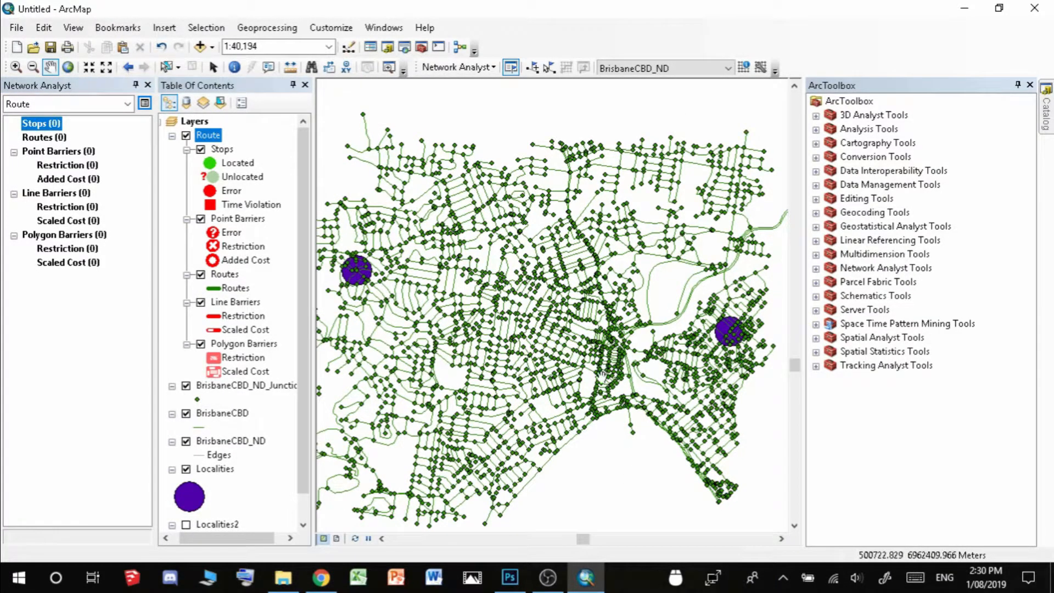
Load the CBD and ASHGROVE stops from Localities with a 100-meter search tolerance
right_click(44, 128)
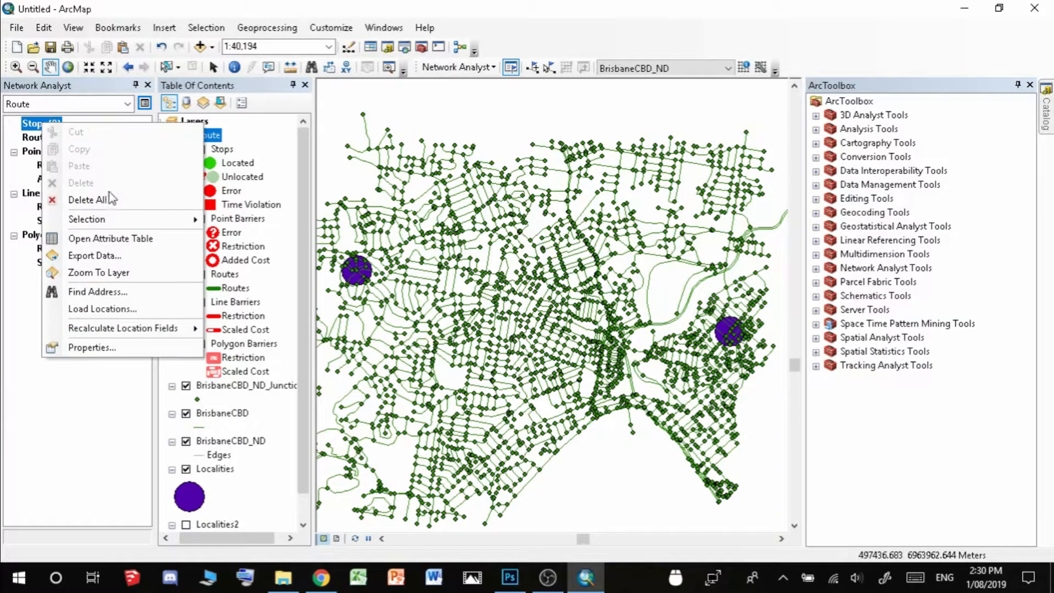
click(96, 309)
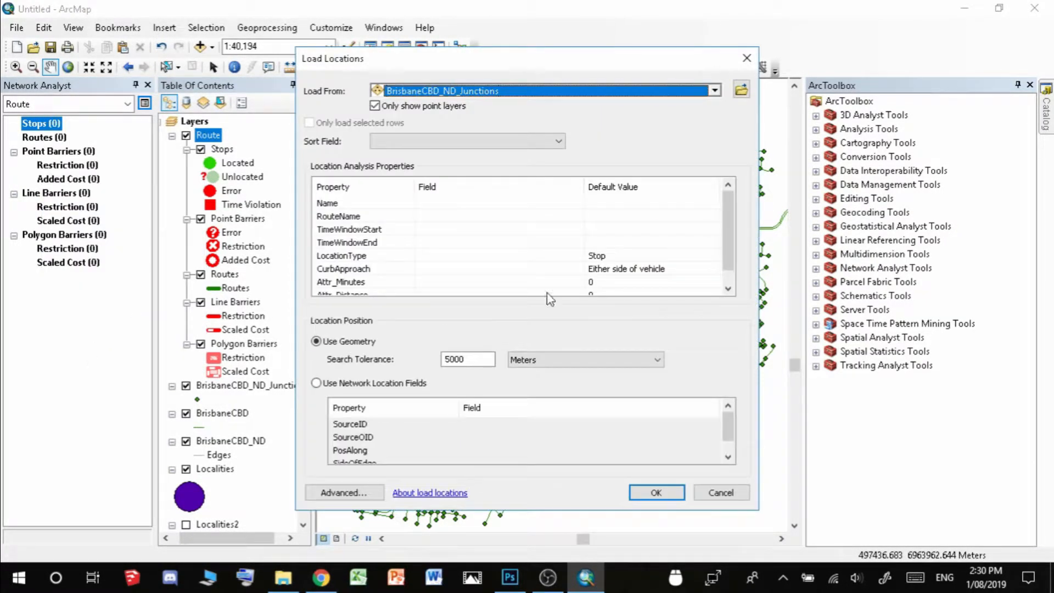
click(715, 91)
click(423, 161)
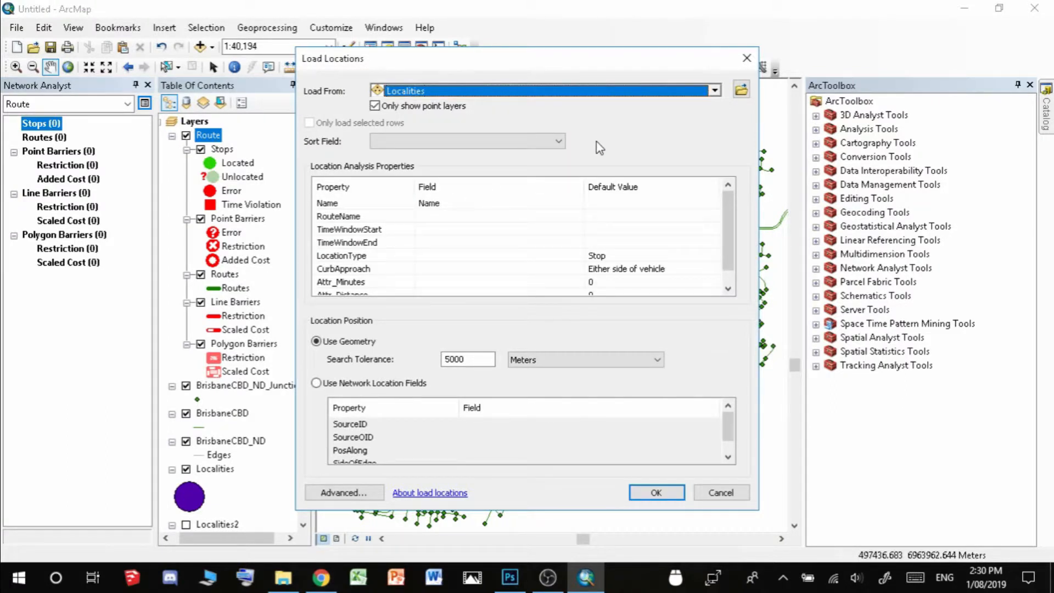
click(484, 360)
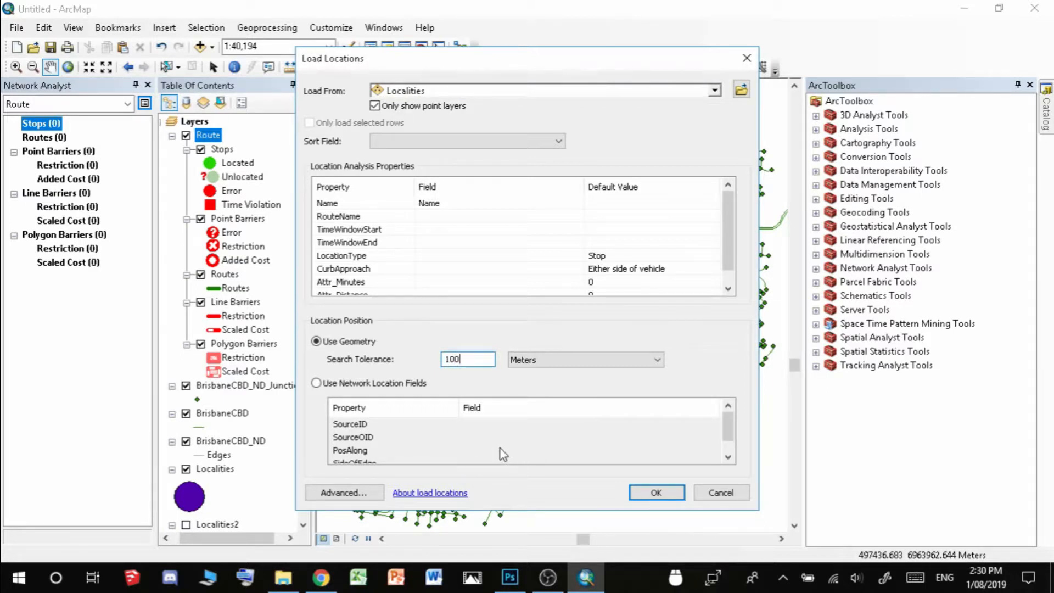
click(656, 493)
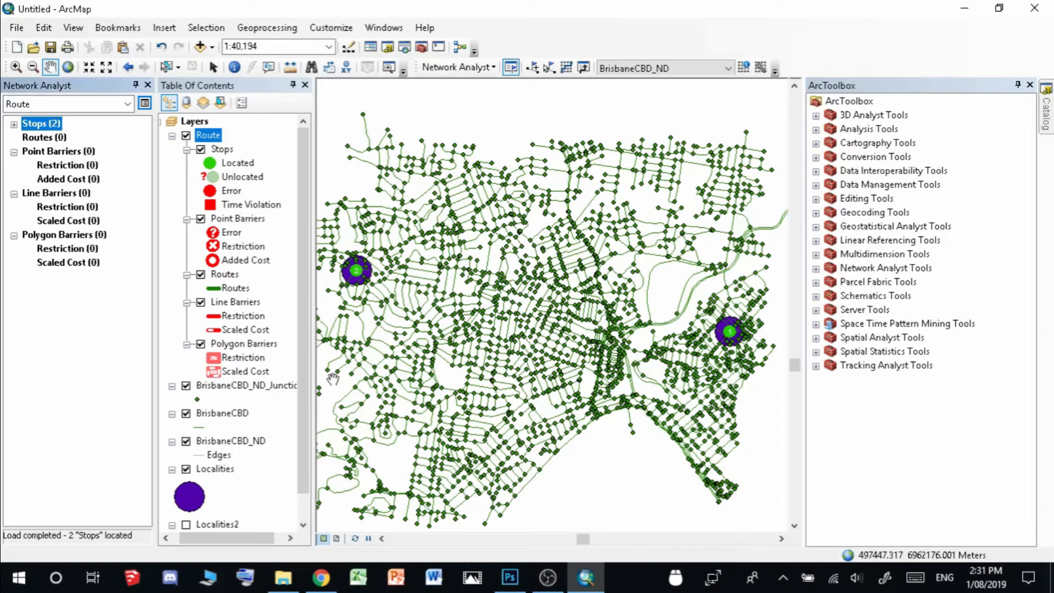
click(13, 125)
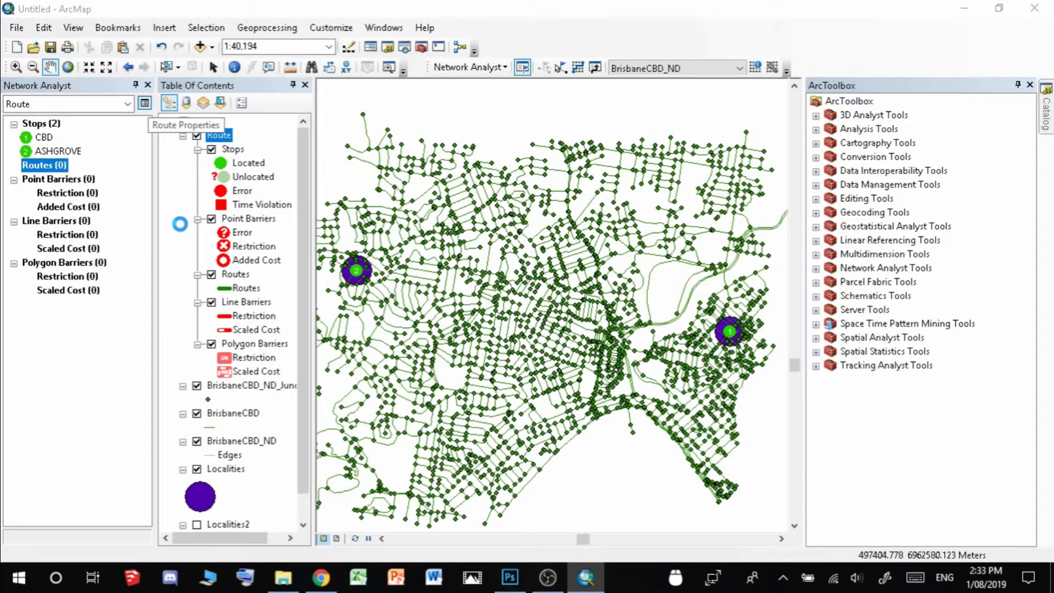
Turn on Distance and Minutes accumulation in the Route layer properties
click(145, 104)
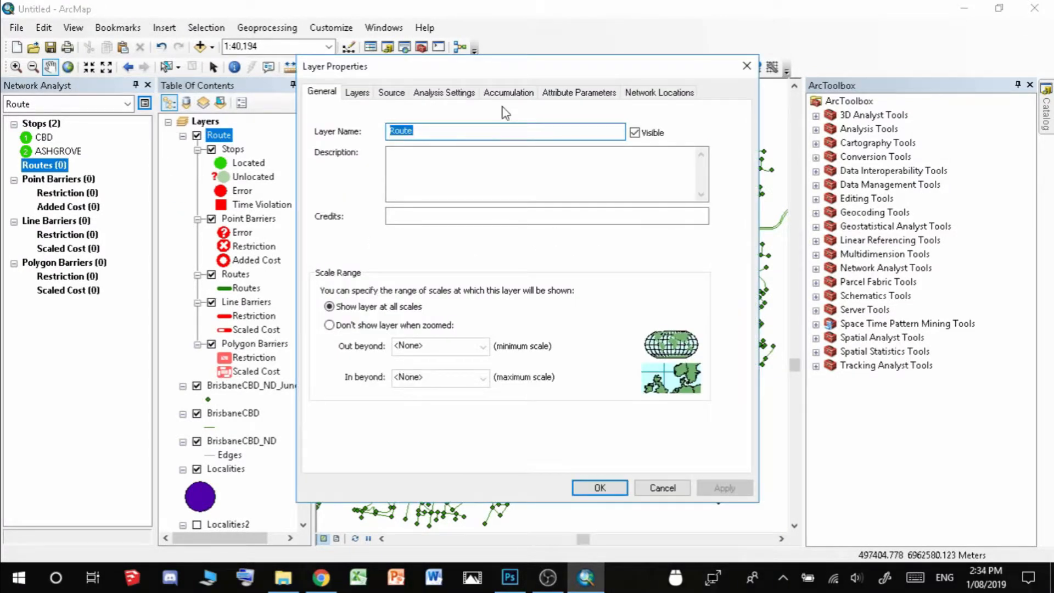
click(509, 92)
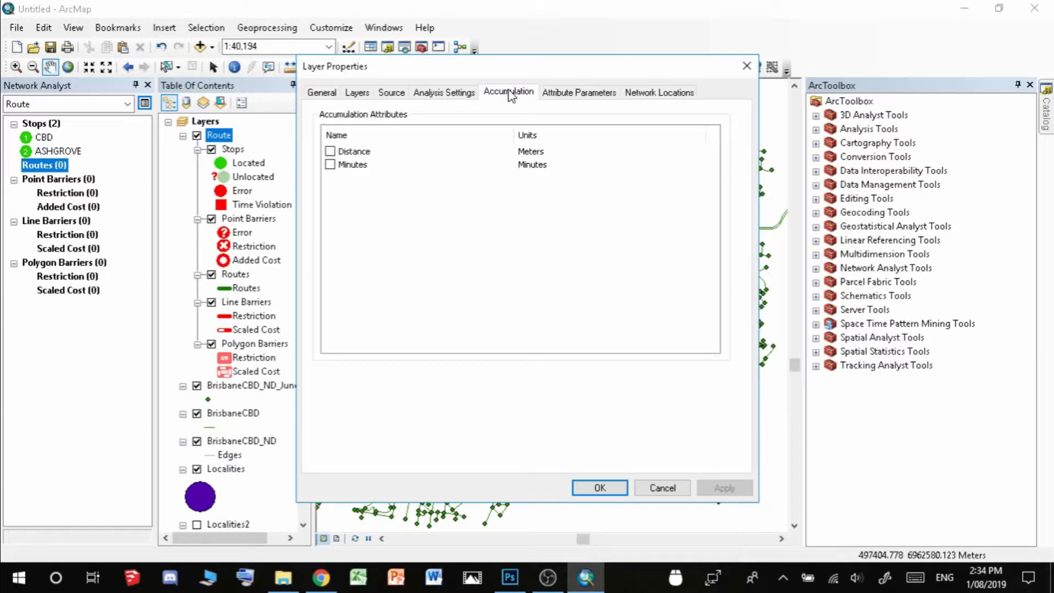
click(330, 151)
click(330, 165)
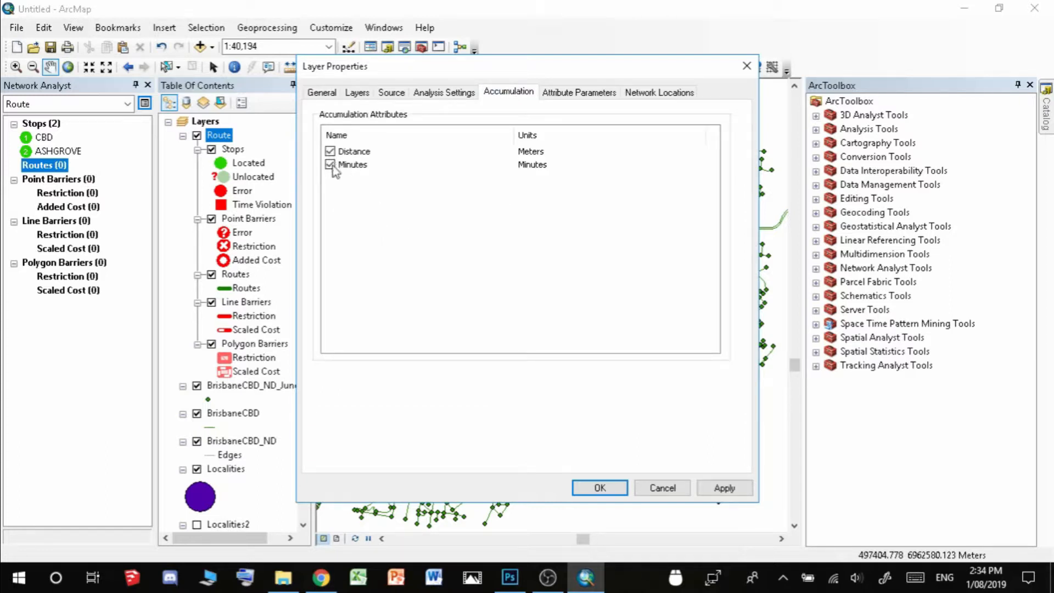
click(725, 488)
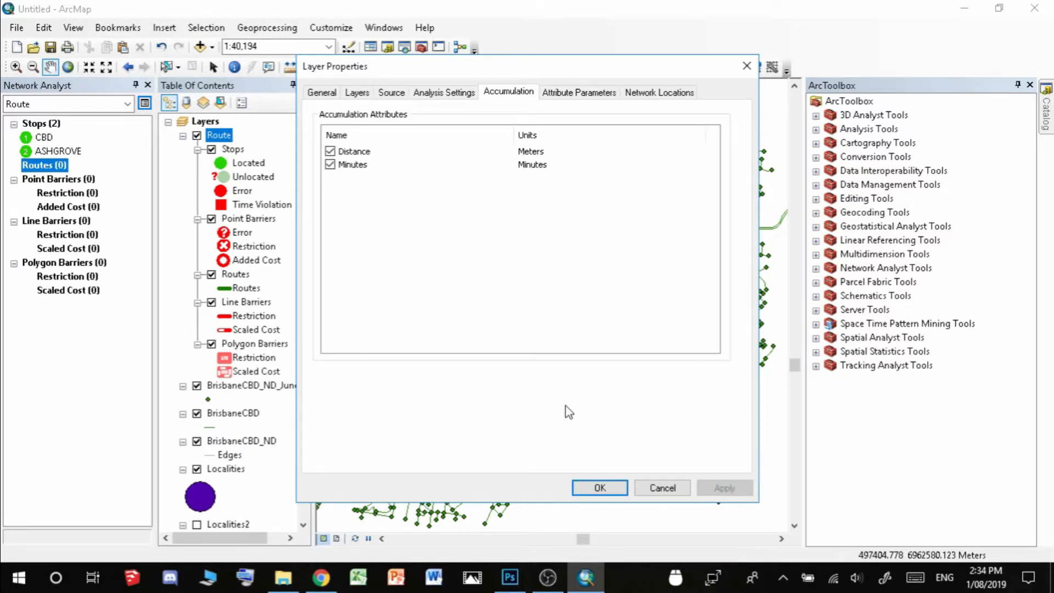
click(600, 488)
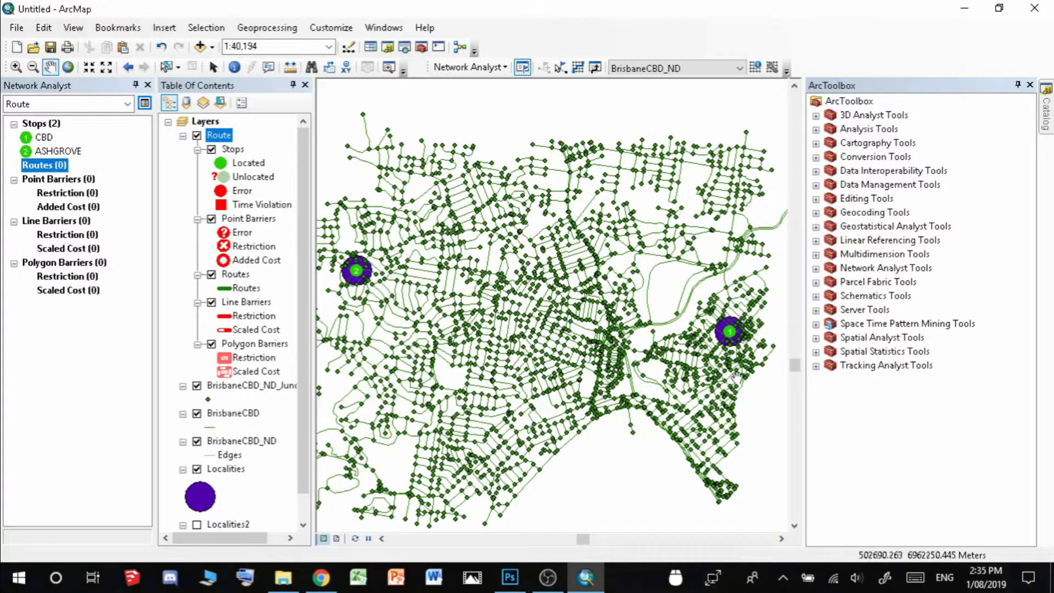
Solve the CBD-to-ASHGROVE route and review its directions: 6531.2 m, 9 min
click(581, 69)
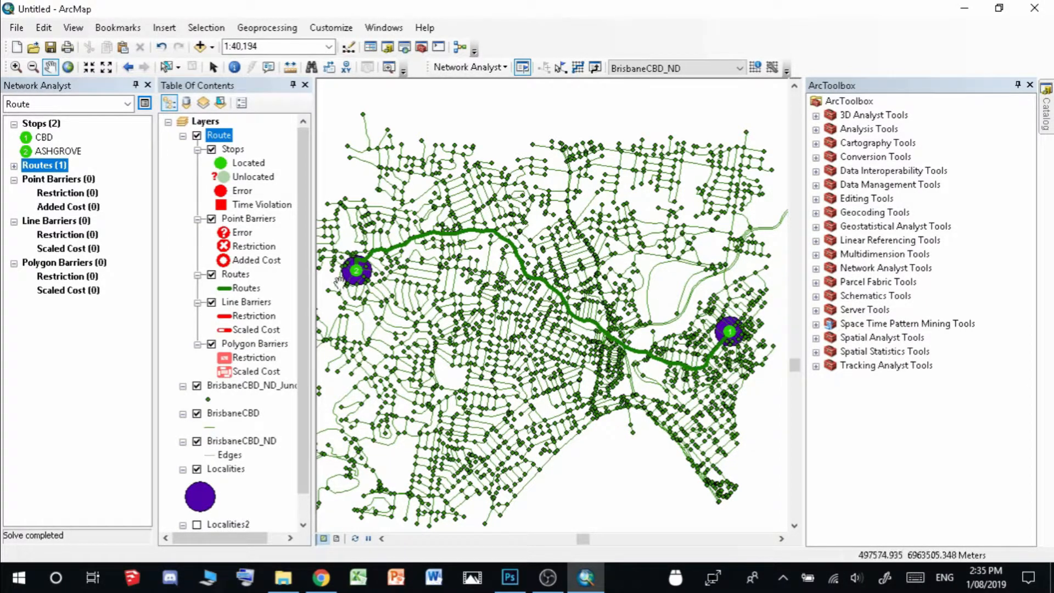
click(596, 68)
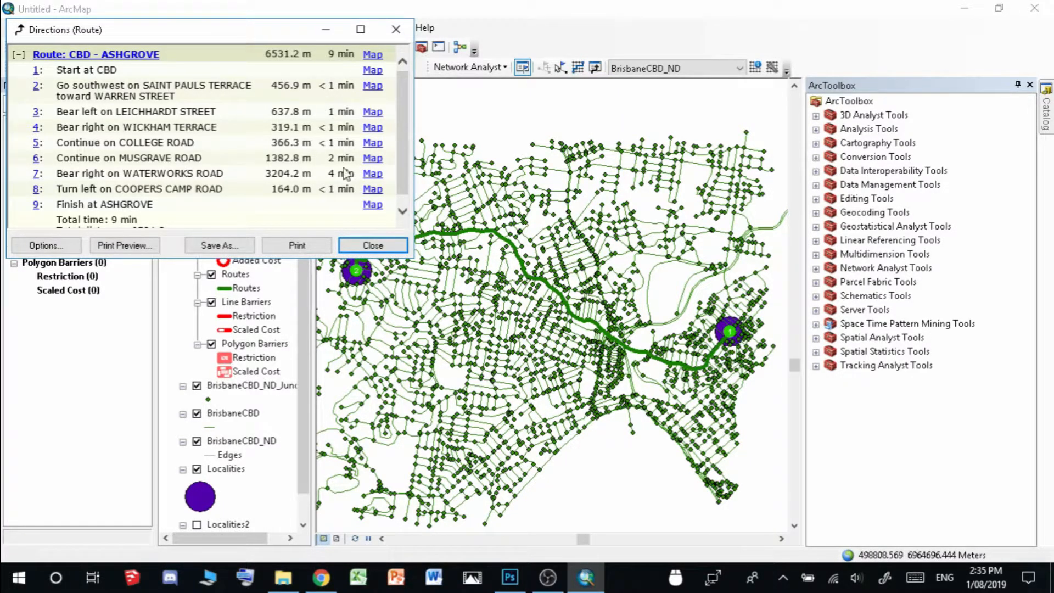
scroll(401, 131, down, 1)
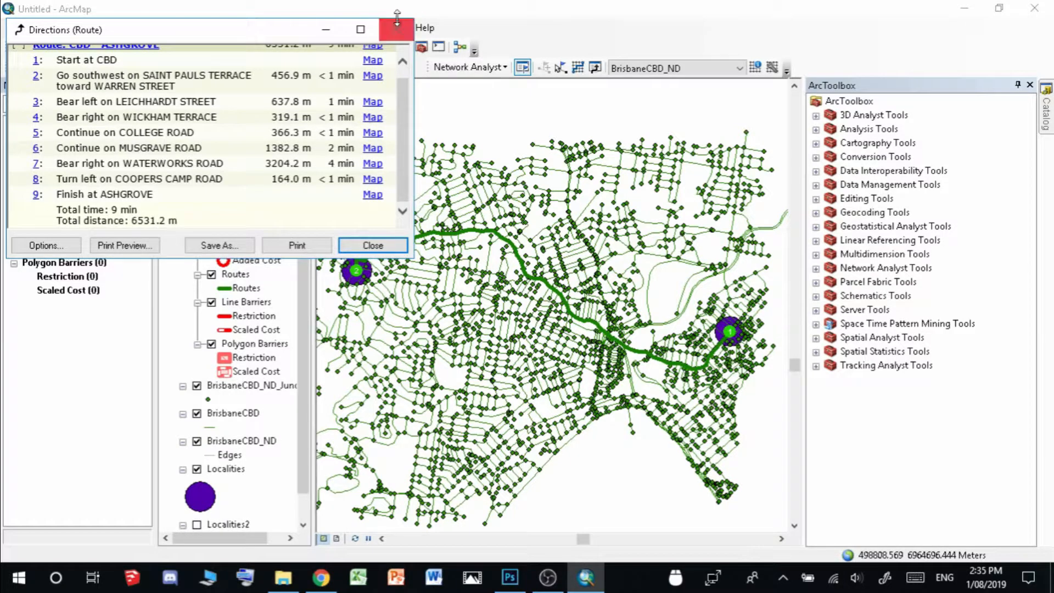
click(373, 245)
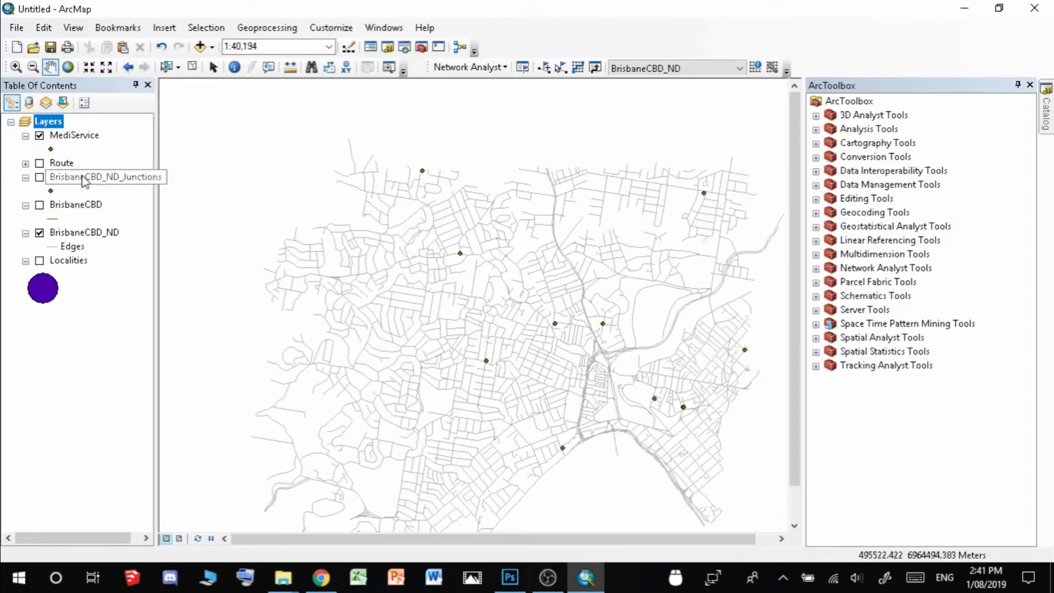
Start a new Closest Facility analysis on BrisbaneCBD_ND in place of the Route analysis
click(523, 68)
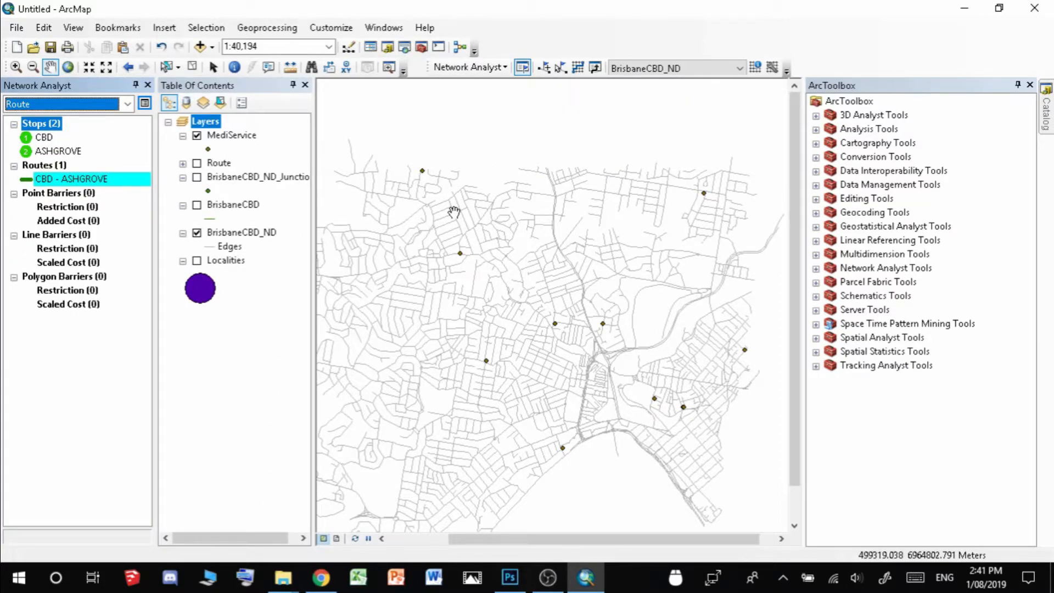
click(384, 28)
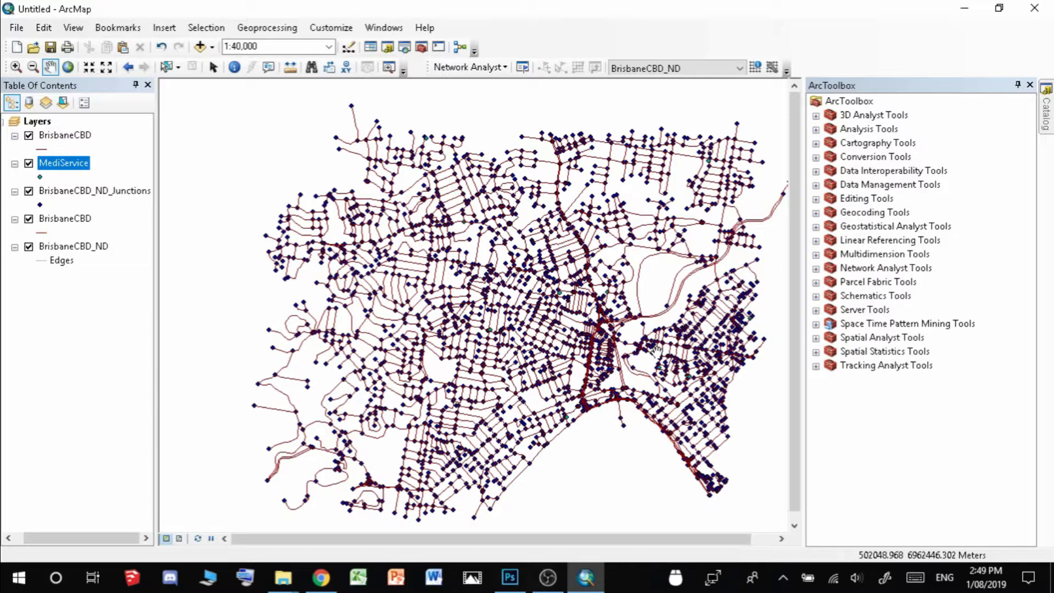
click(504, 68)
click(504, 68)
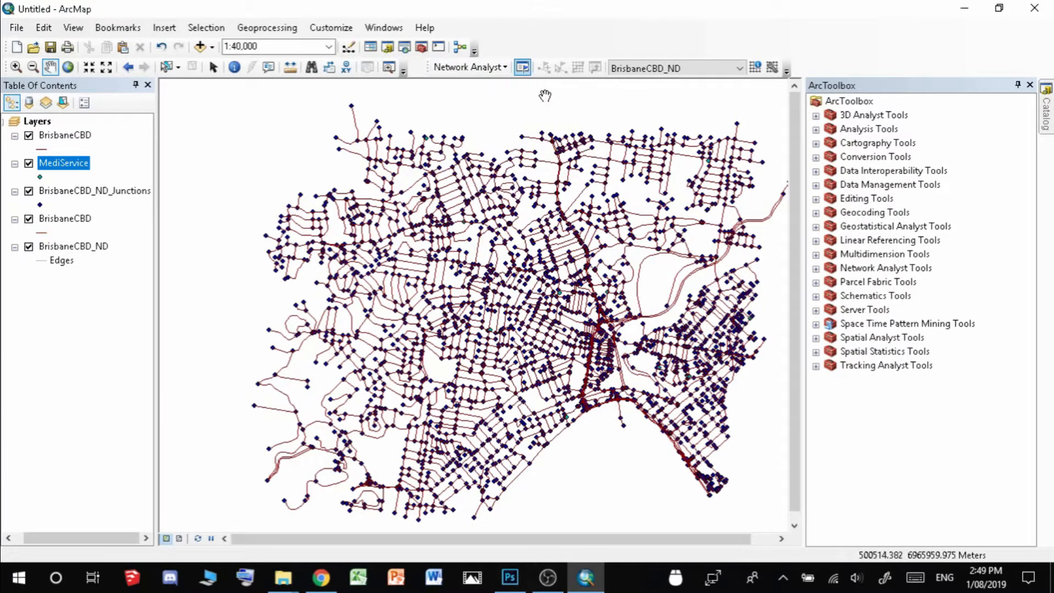
click(504, 68)
click(506, 119)
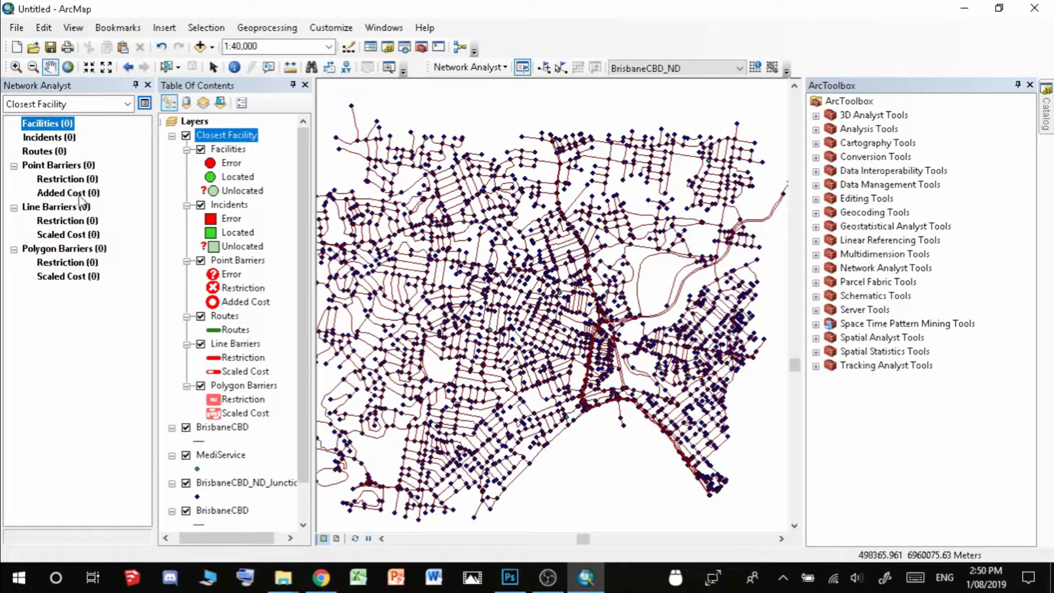
Load the 12 MediService clinics as Facilities using a 50-meter search tolerance
click(44, 151)
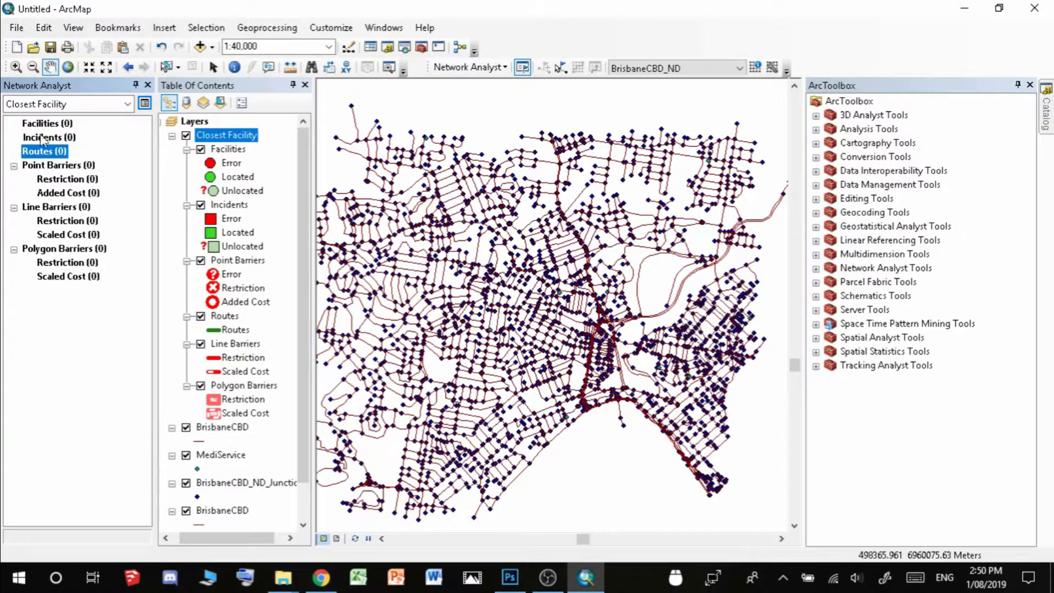
click(58, 126)
right_click(60, 128)
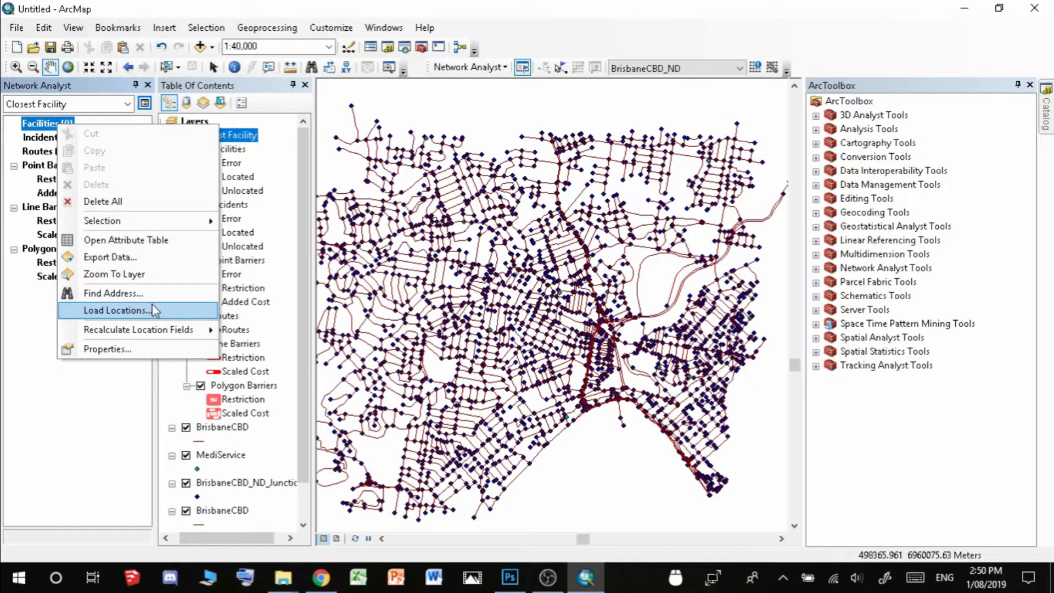
click(117, 310)
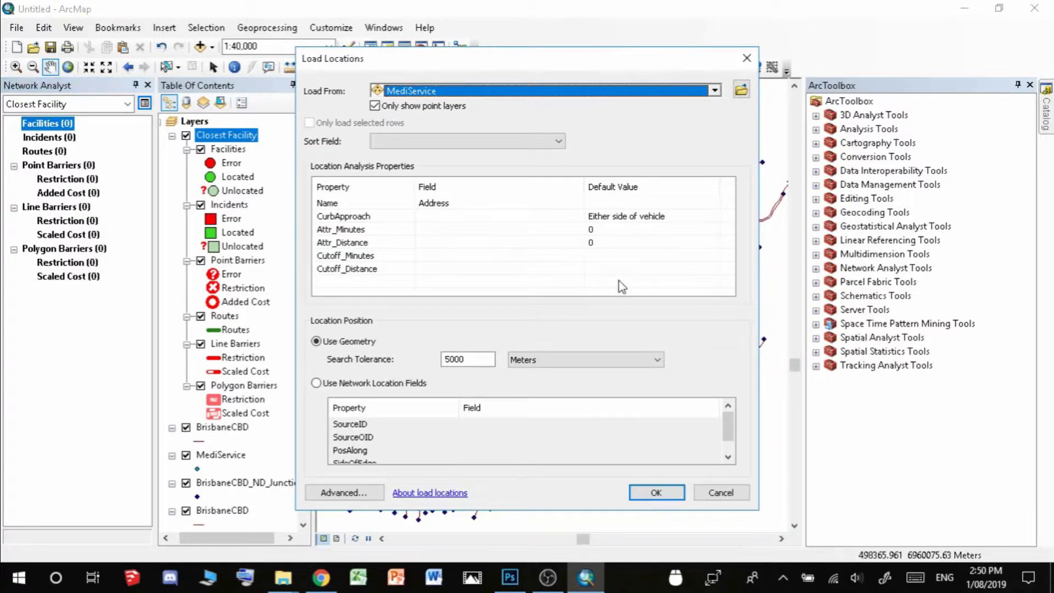
click(714, 90)
click(450, 160)
double_click(483, 360)
text(50)
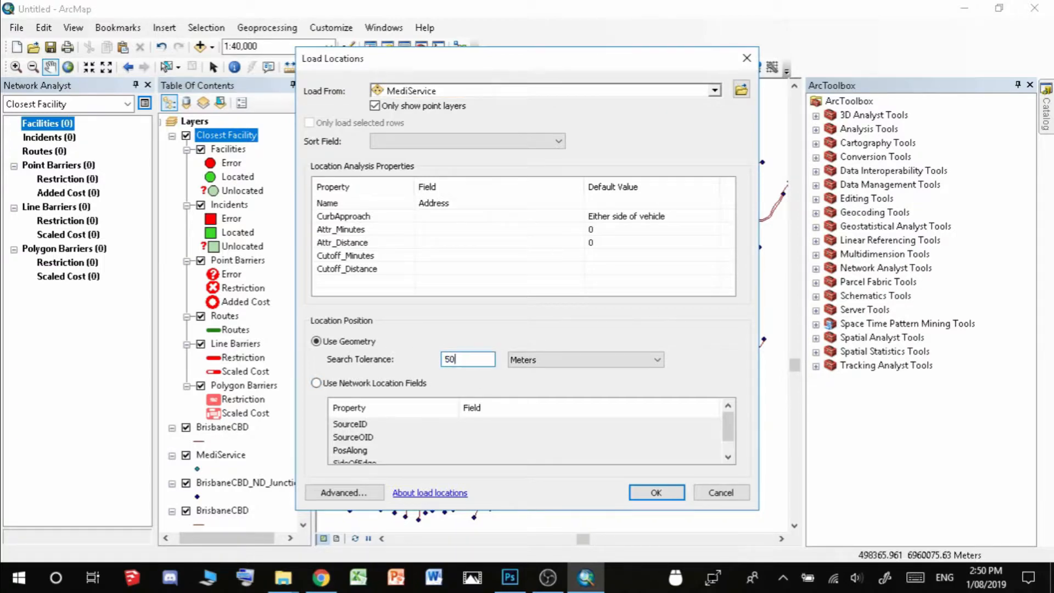
click(650, 494)
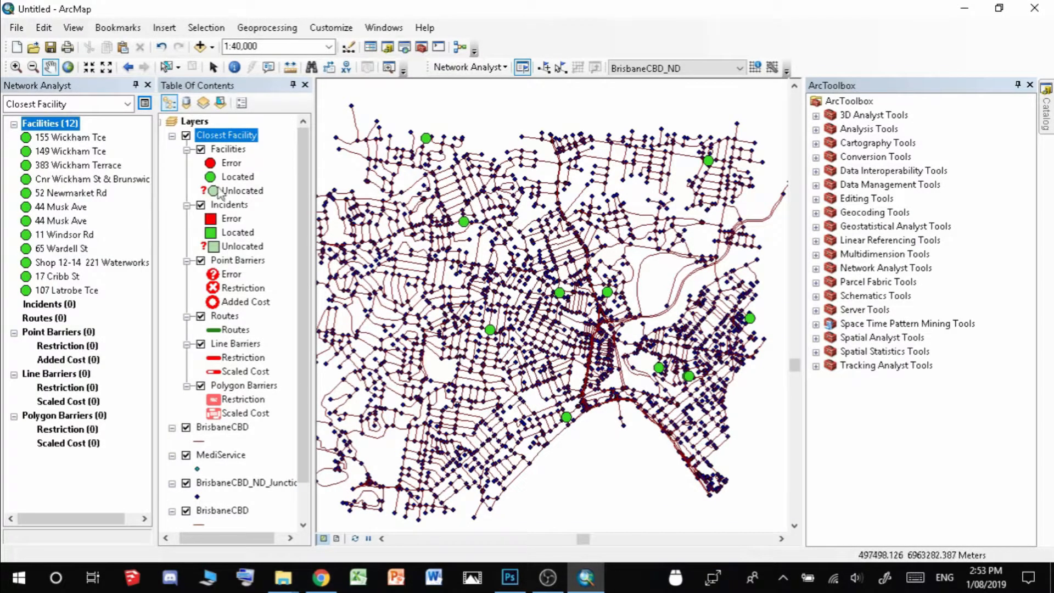
In the Closest Facility layer properties, check Distance and Minutes for accumulation and apply
click(145, 104)
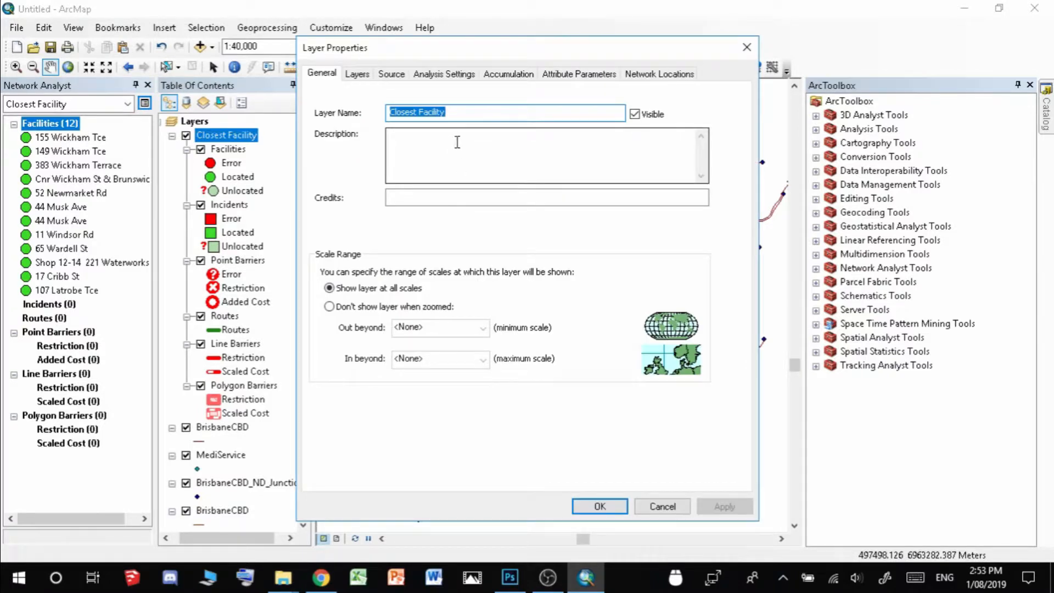
click(444, 74)
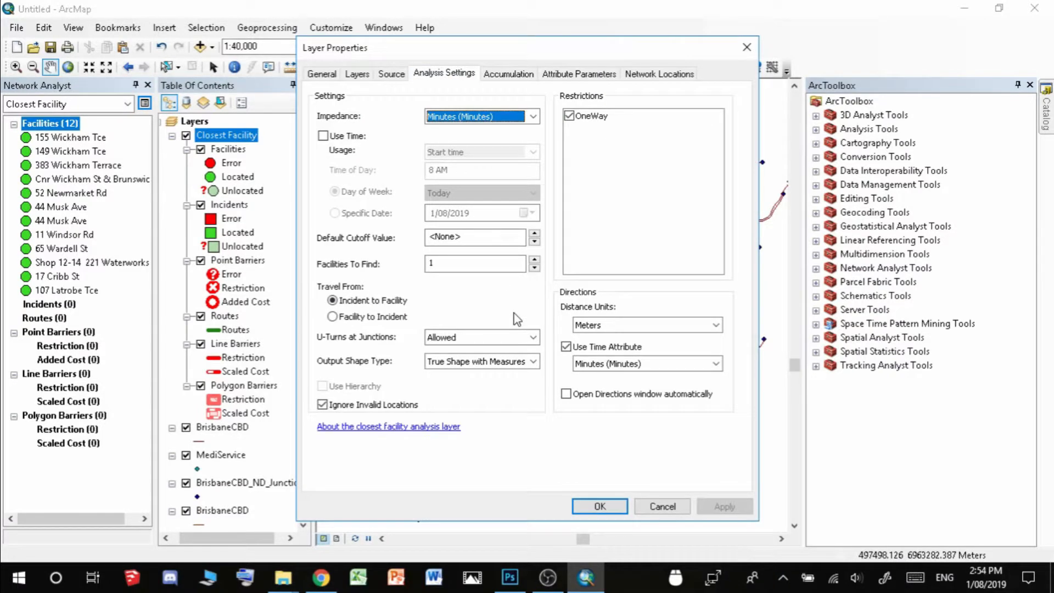
click(444, 264)
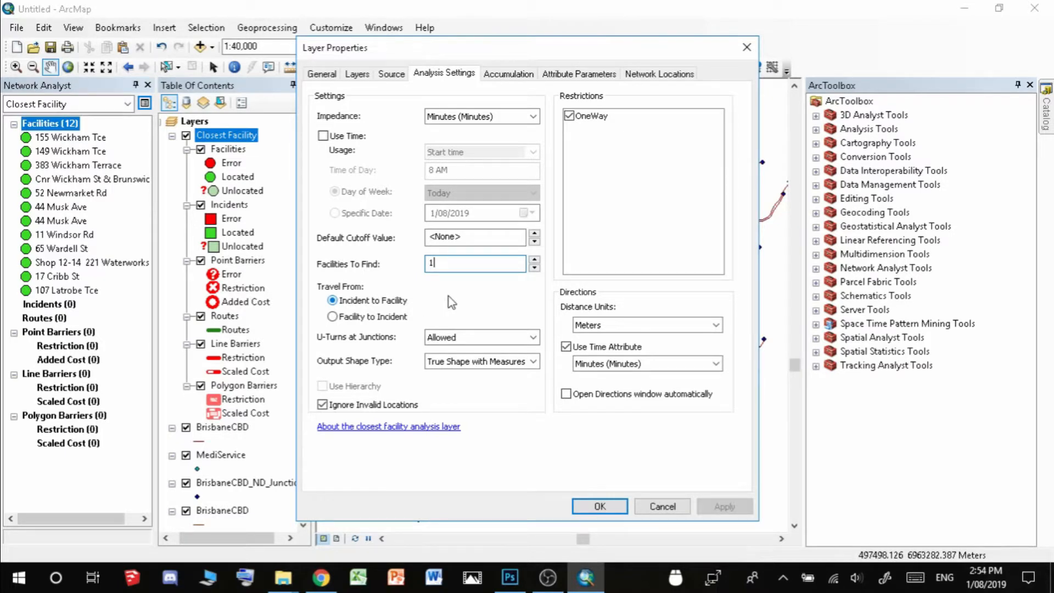
click(516, 75)
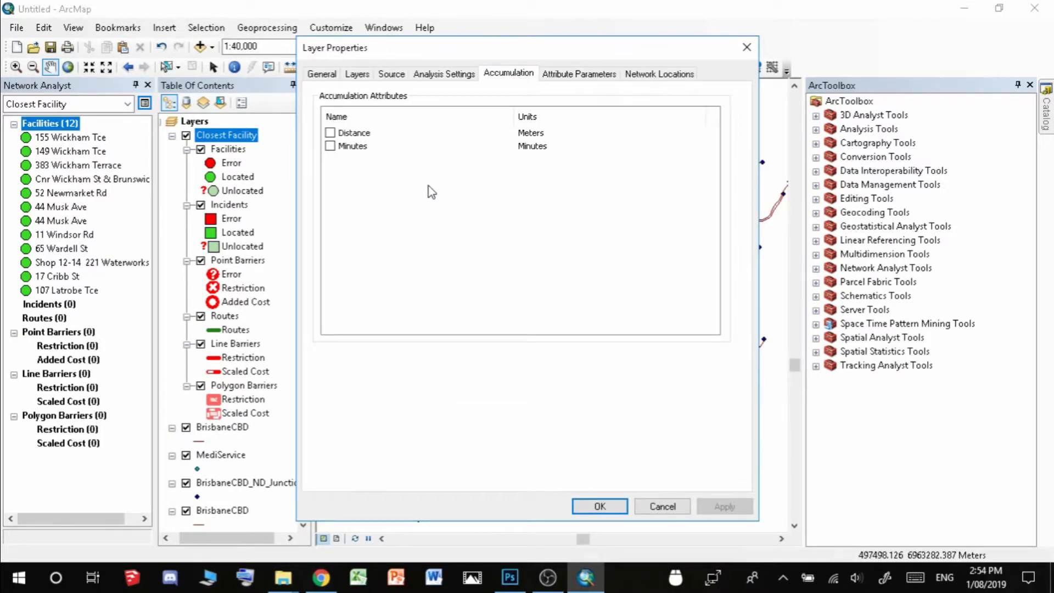
click(330, 133)
click(330, 146)
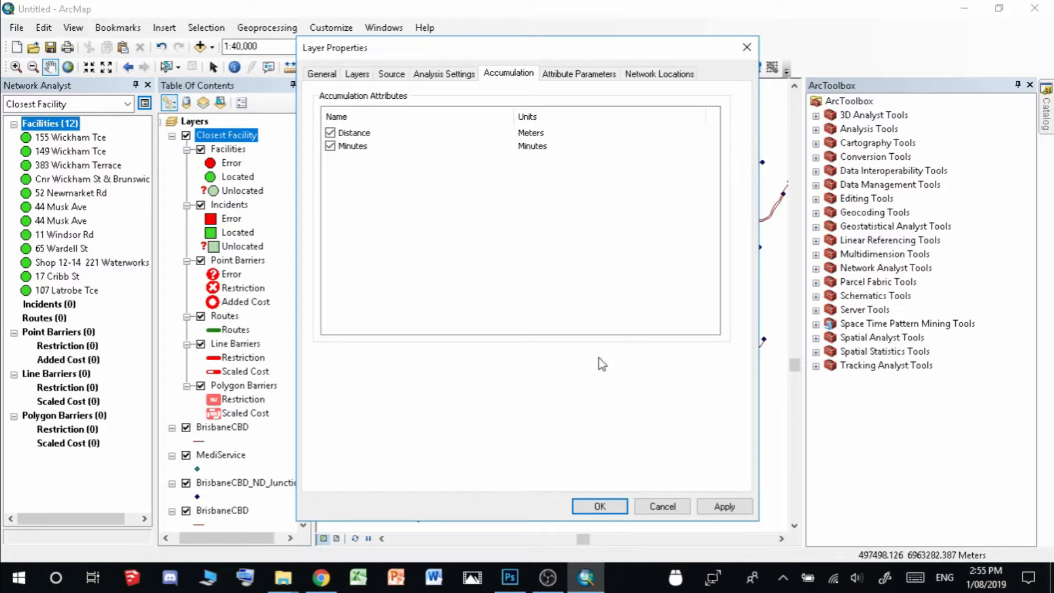
click(725, 506)
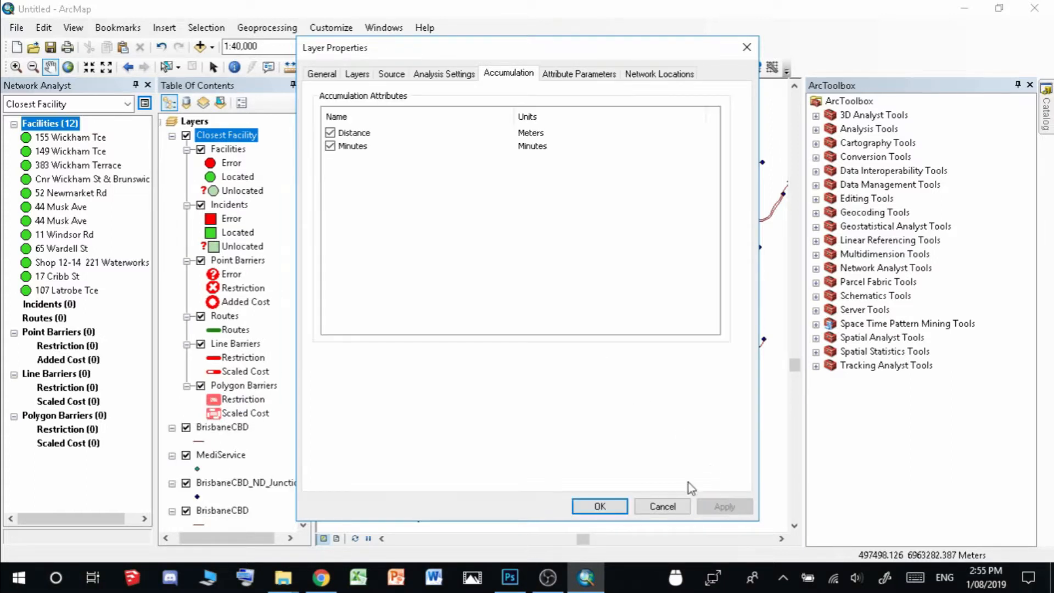
Close the layer properties and place an incident on the road network north of centre
click(602, 506)
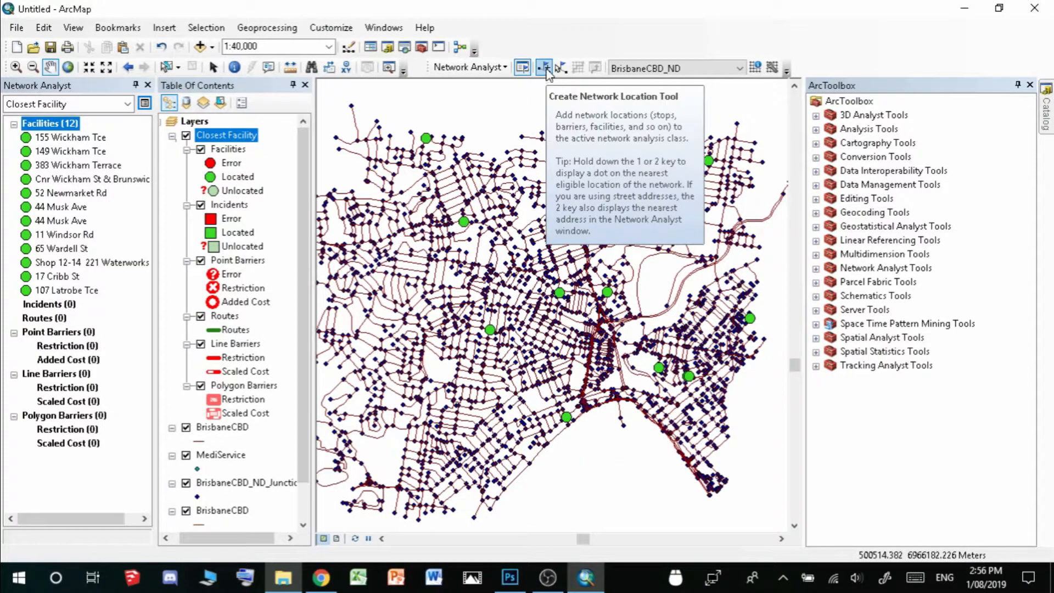
click(546, 68)
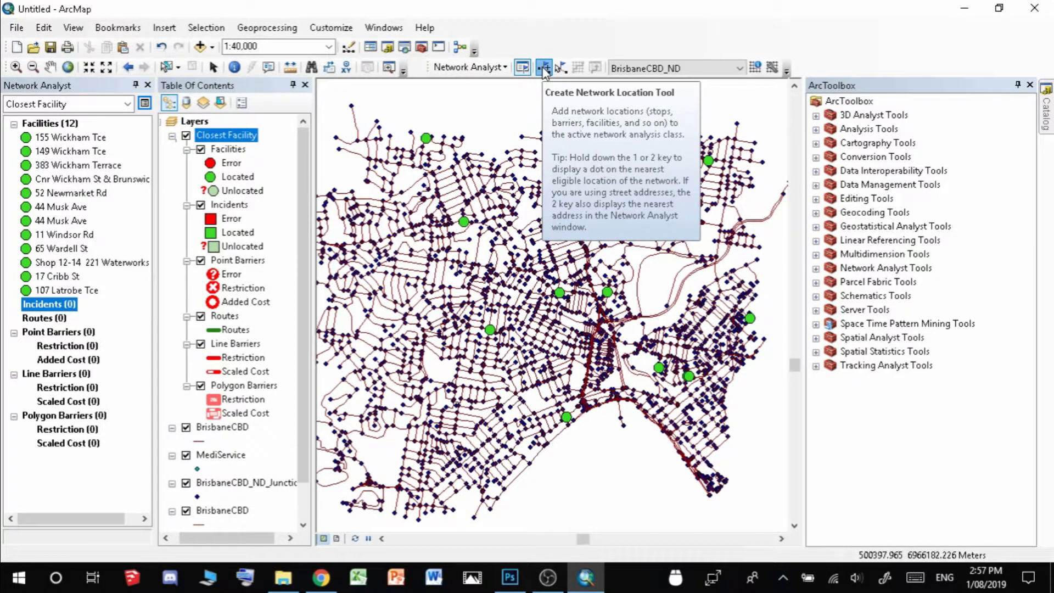
click(57, 304)
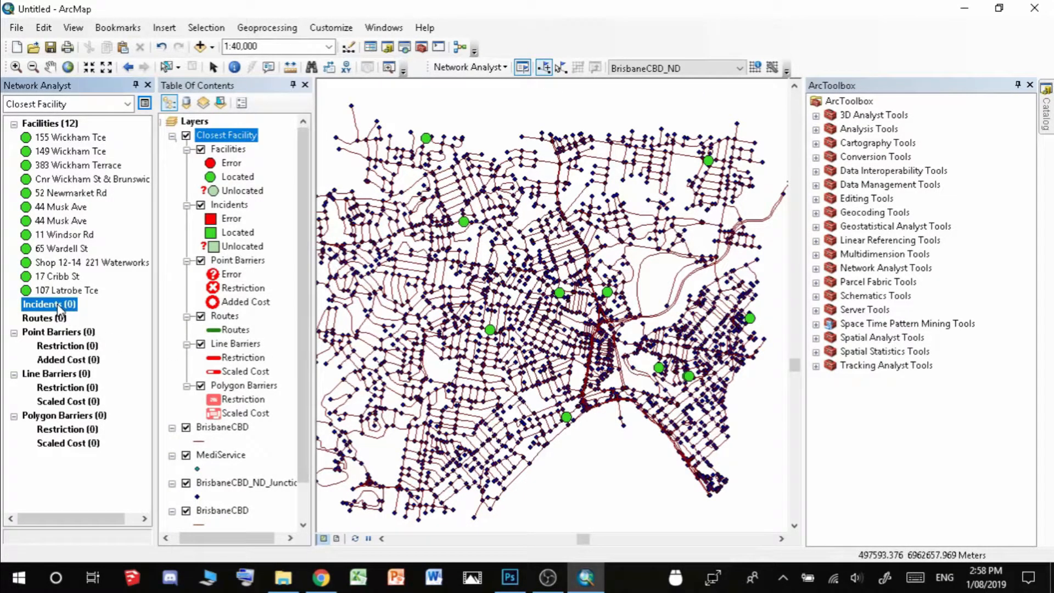
click(551, 251)
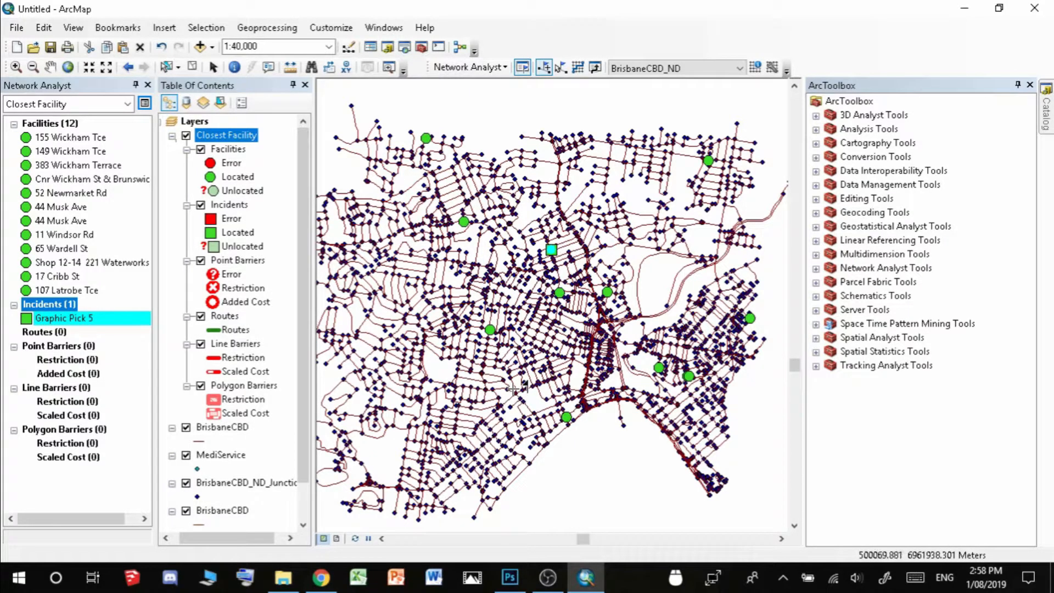
Solve for the nearest clinic, a 598.1 m route to 11 Windsor Rd, and review its directions
click(579, 67)
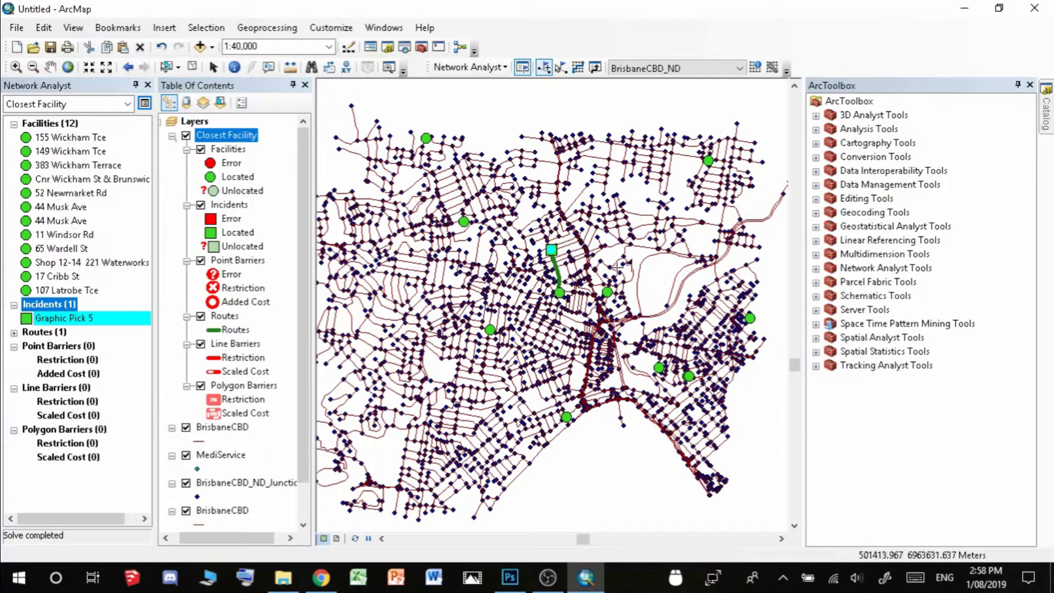
click(595, 68)
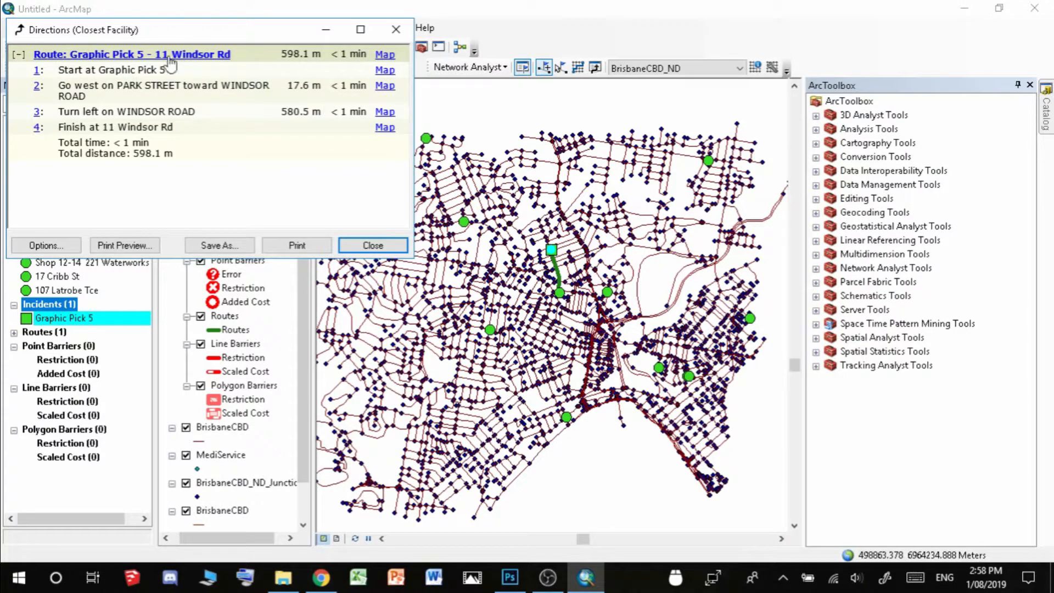
click(373, 245)
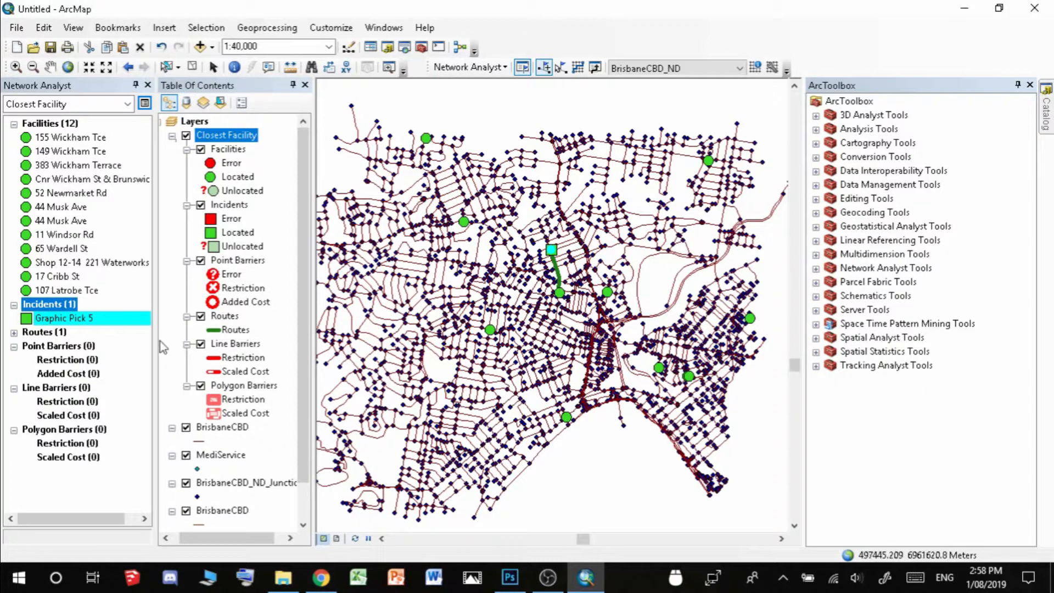
Delete the Graphic Pick 5 incident and its solved route
right_click(79, 325)
click(116, 381)
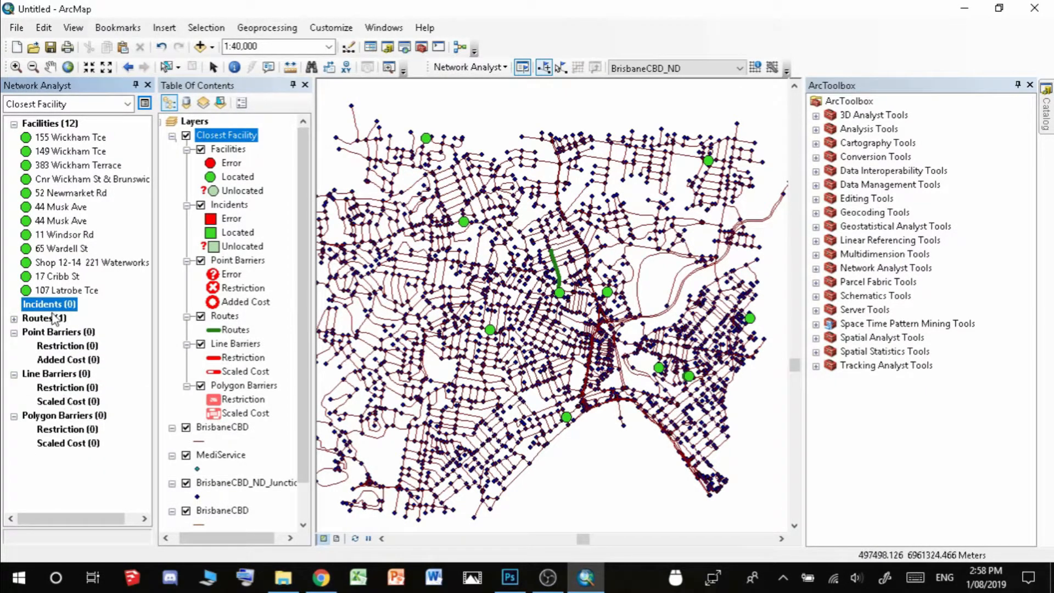
click(14, 319)
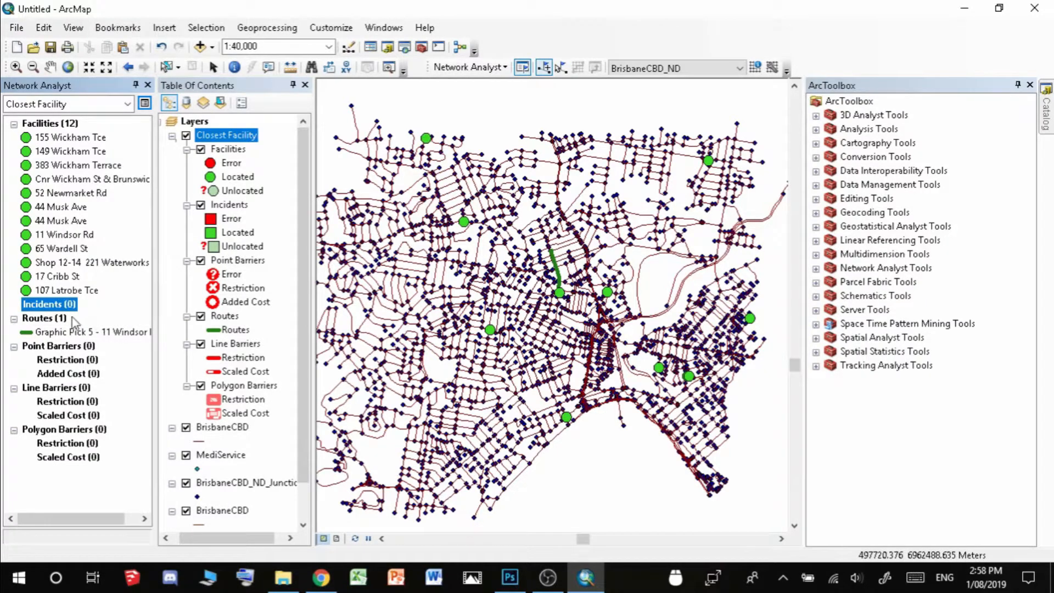
right_click(76, 334)
click(117, 391)
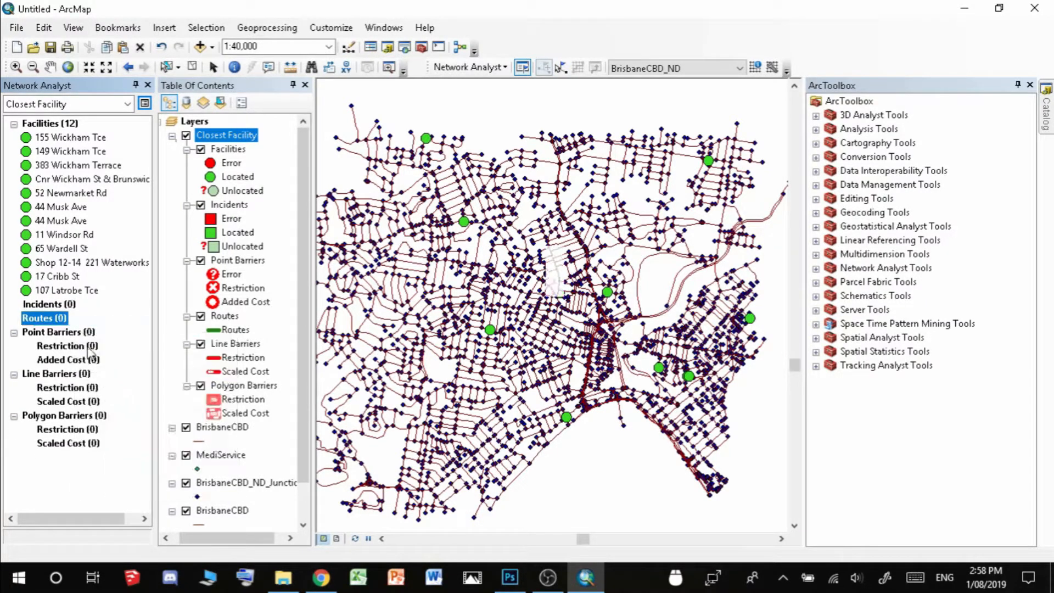
Place a new incident in the west of the network and solve for its closest clinic
click(59, 305)
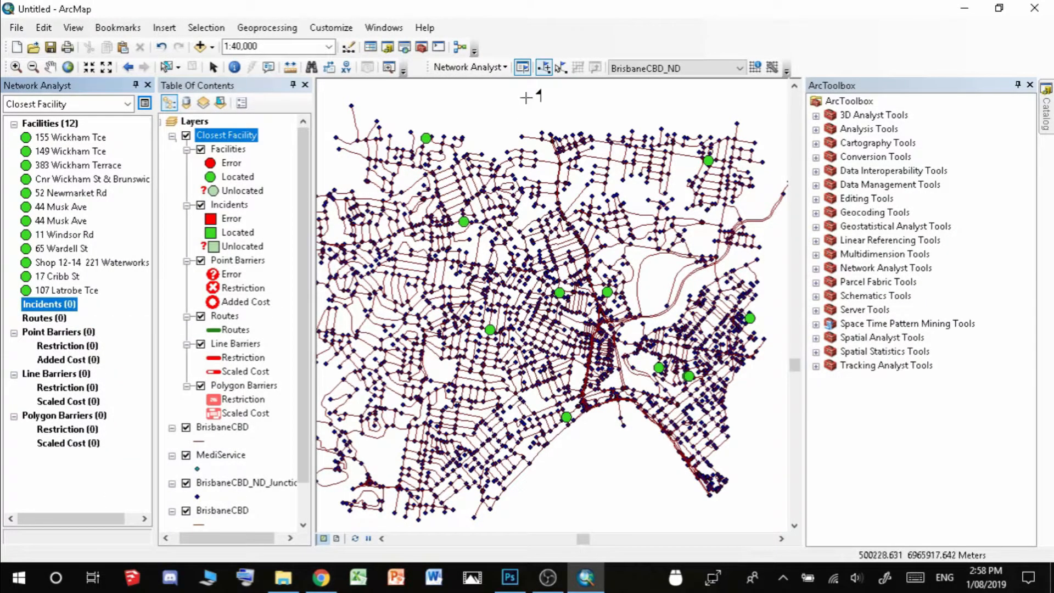
click(394, 339)
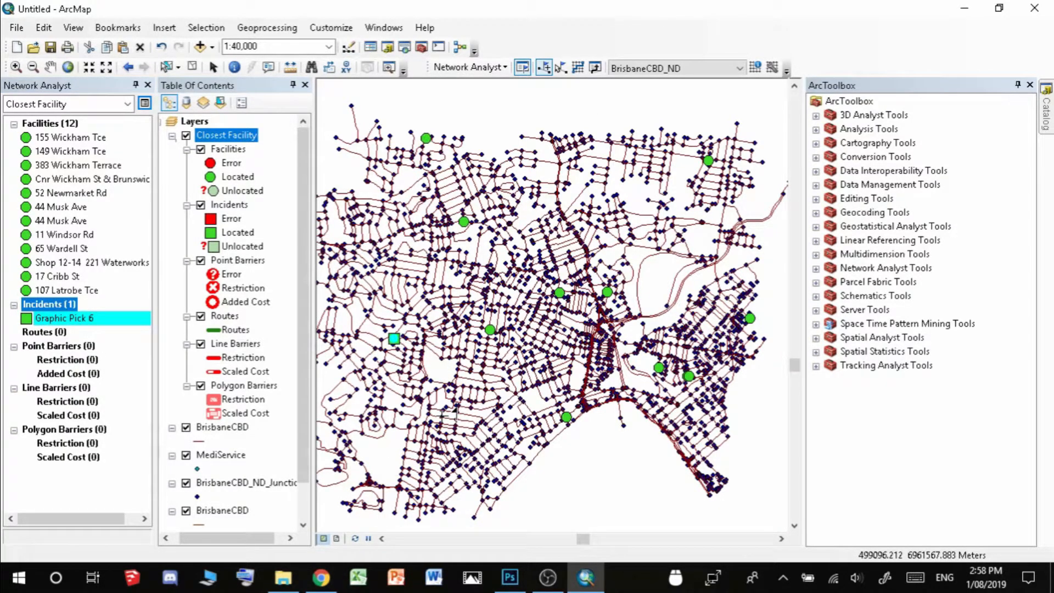
click(580, 67)
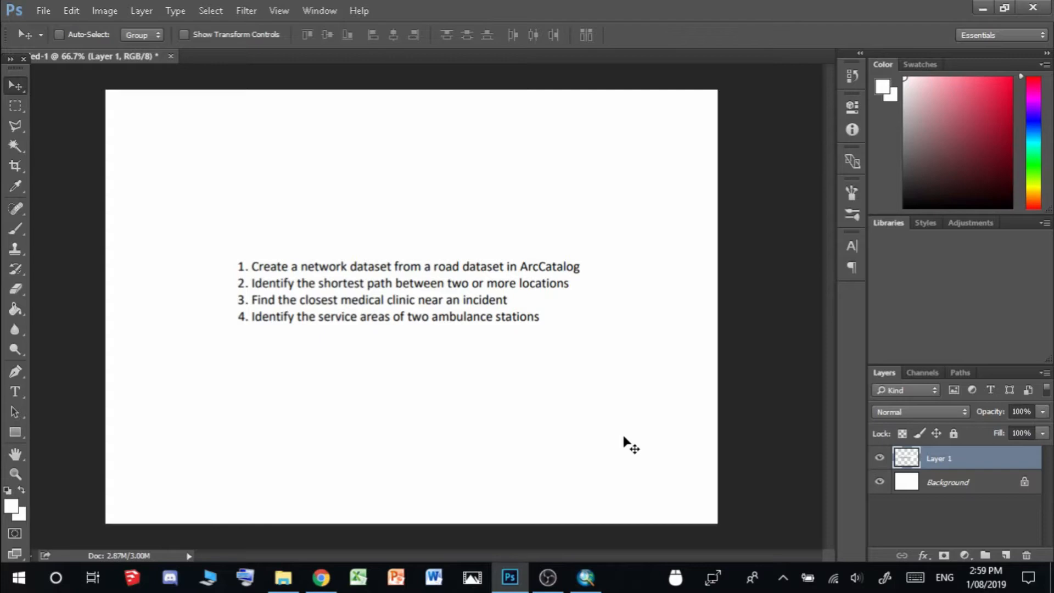
Switch from Photoshop back to the ArcMap window via the taskbar
click(583, 577)
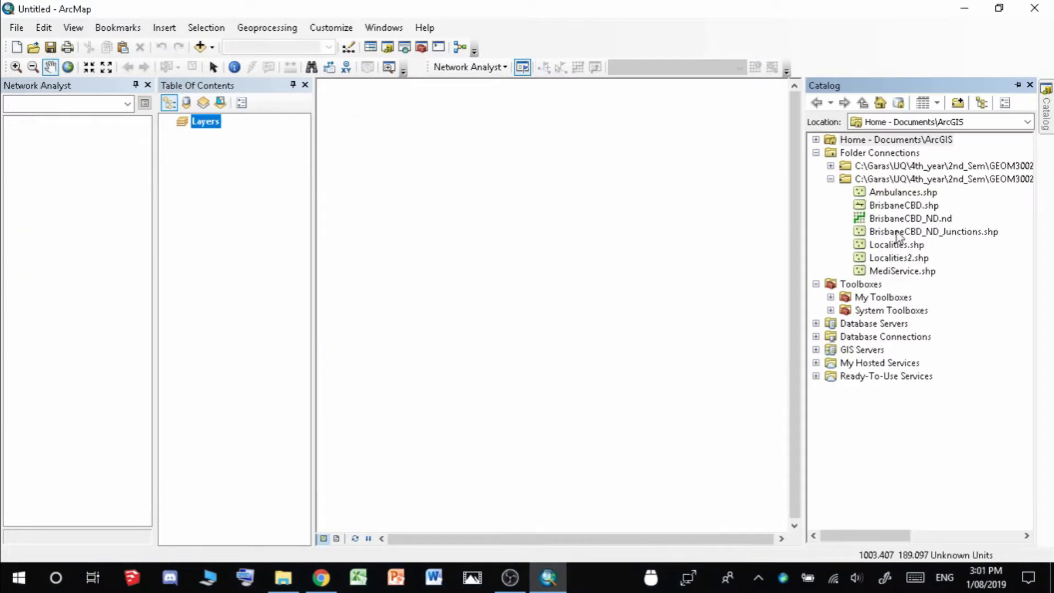
Add the BrisbaneCBD_ND network with its feature classes and the Ambulances shapefile to the map
click(889, 219)
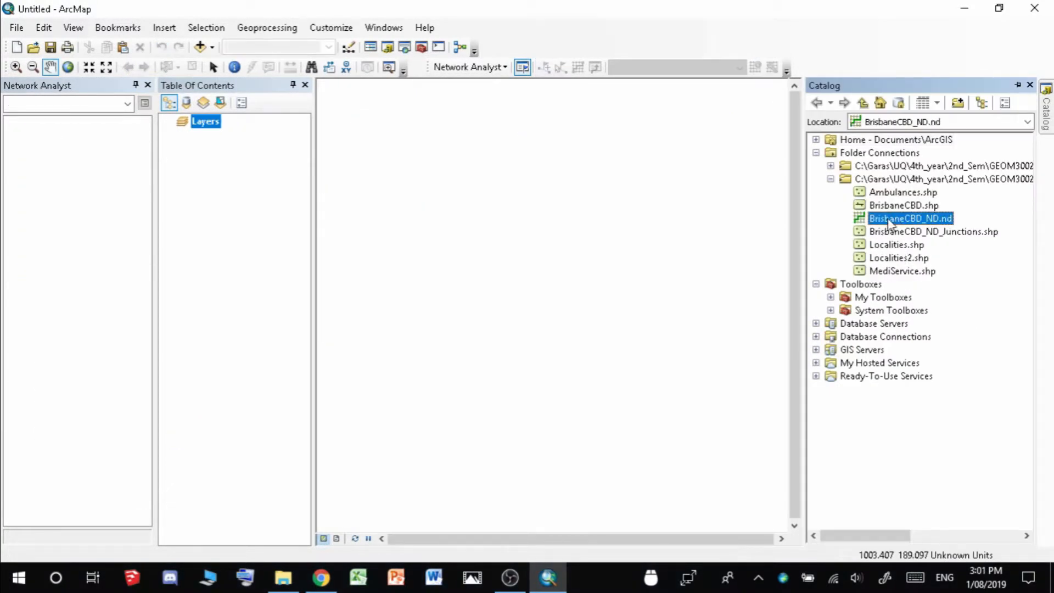
drag(898, 223, 234, 240)
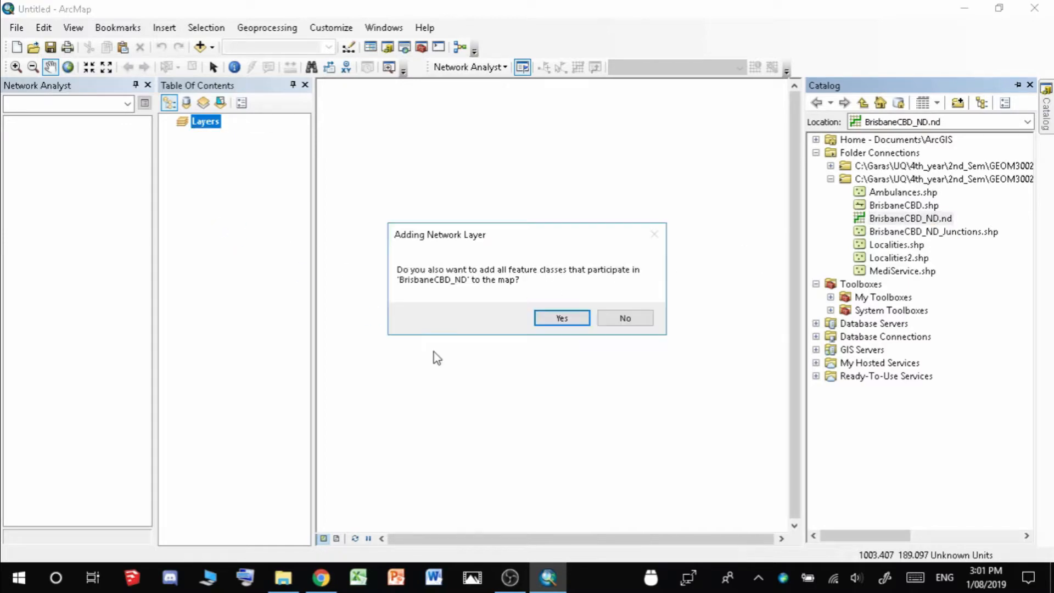
click(561, 318)
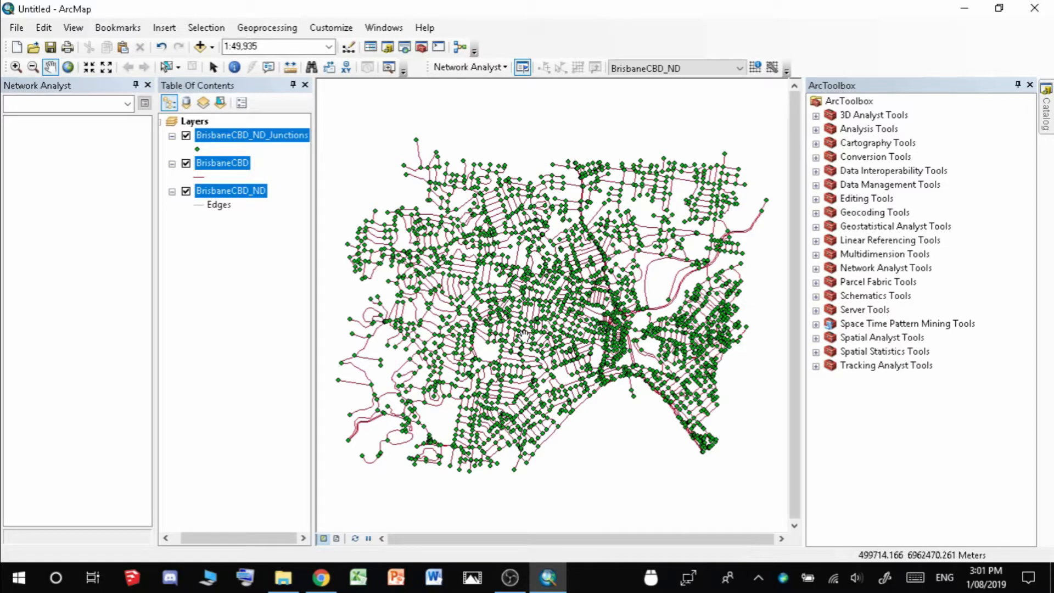
click(1047, 113)
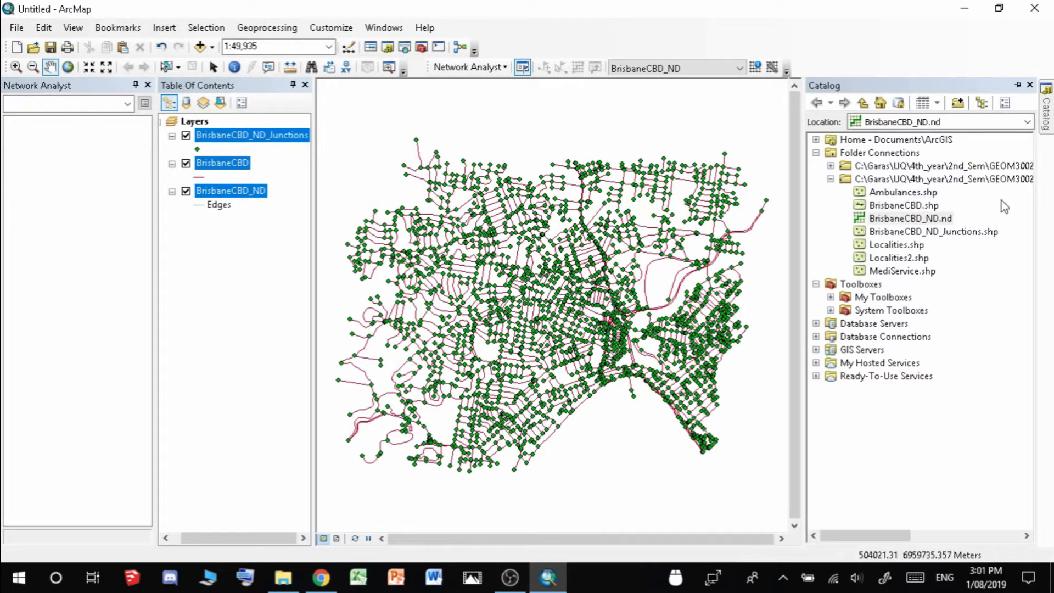
click(903, 194)
drag(903, 203, 215, 308)
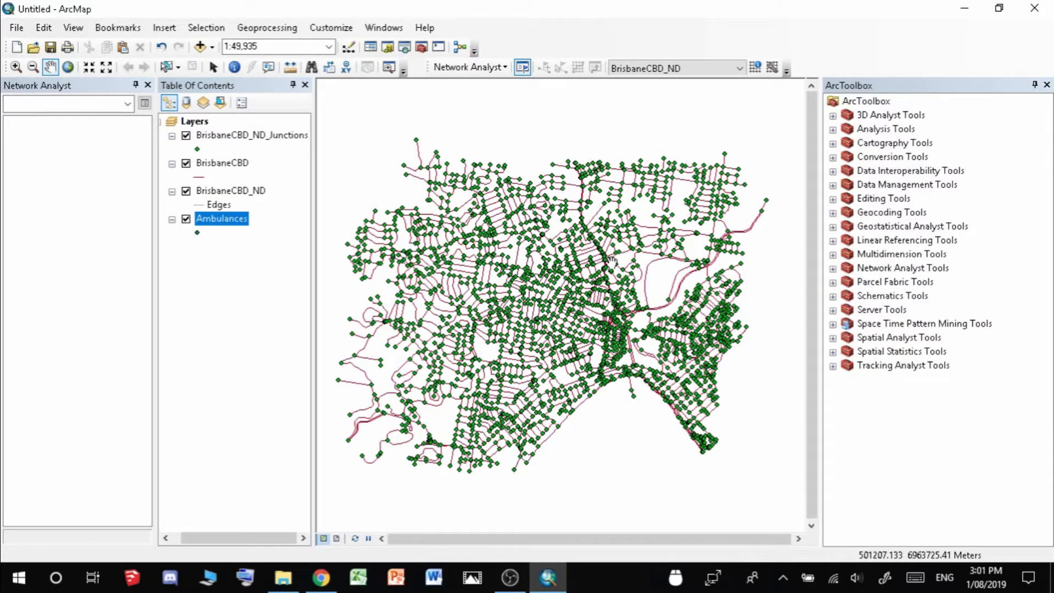
Start a new Service Area analysis from the Network Analyst dropdown
click(504, 67)
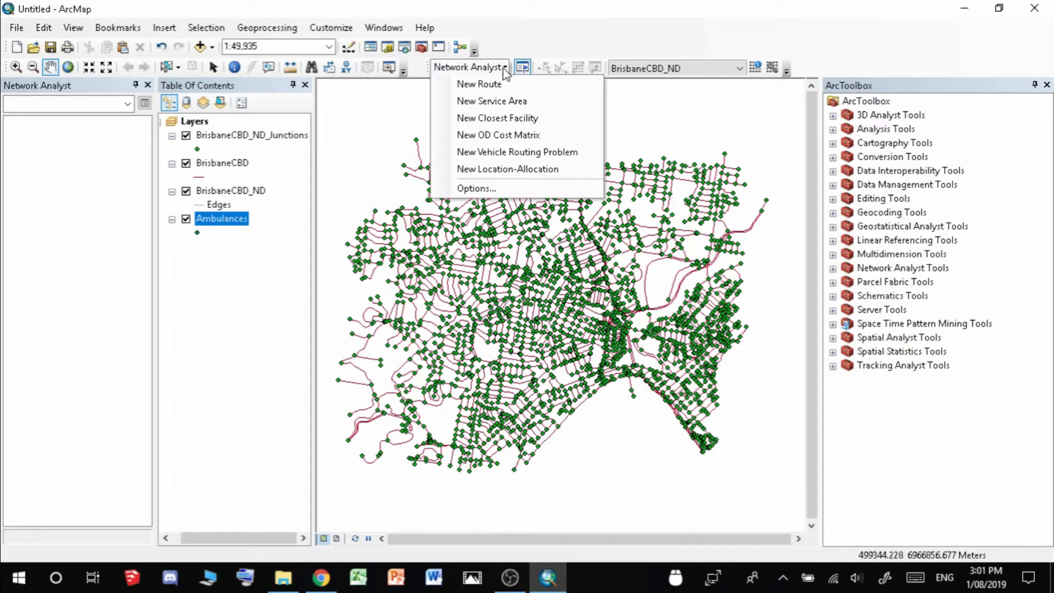
click(538, 106)
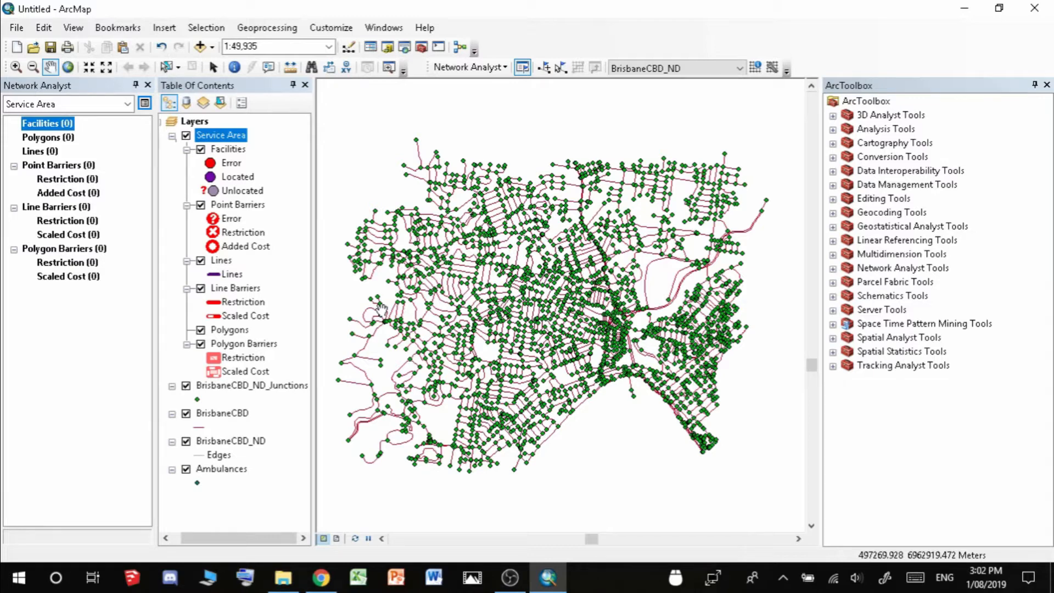
click(56, 125)
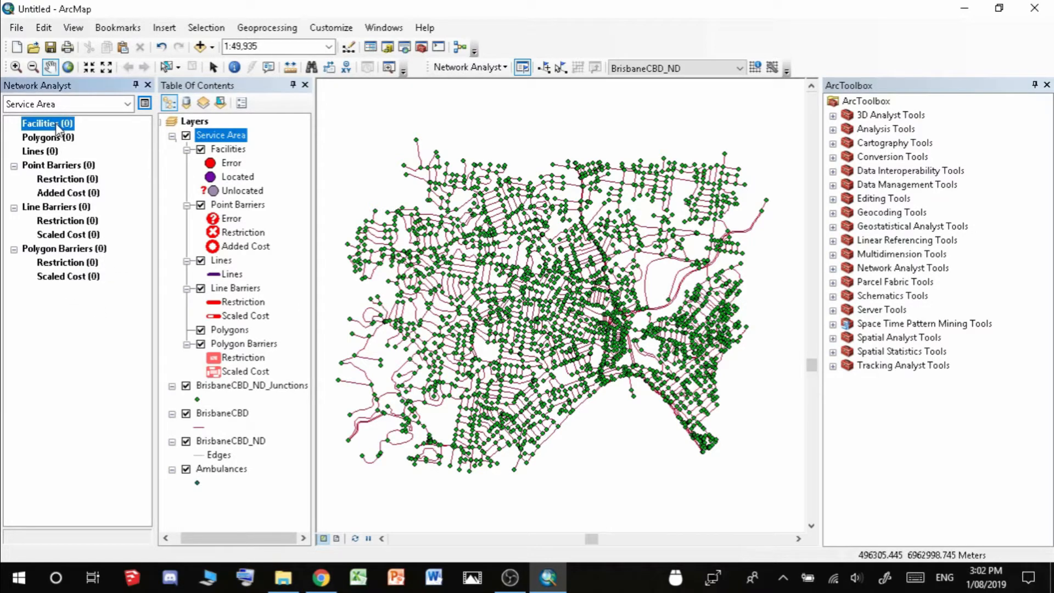
Load the three ambulance stations from the Ambulances layer as Facilities with a 50-meter tolerance
right_click(57, 127)
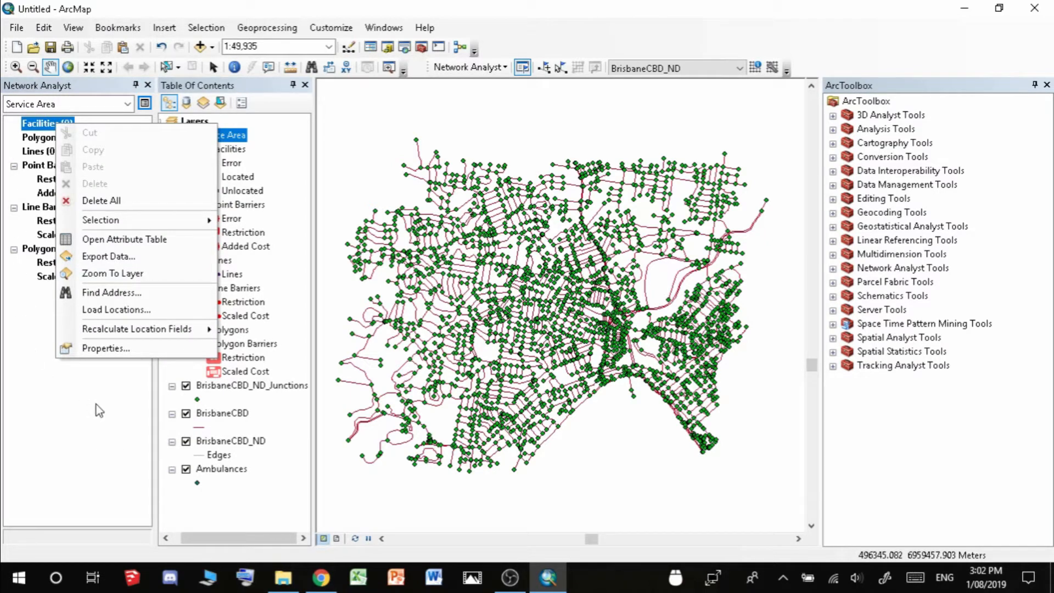
click(167, 309)
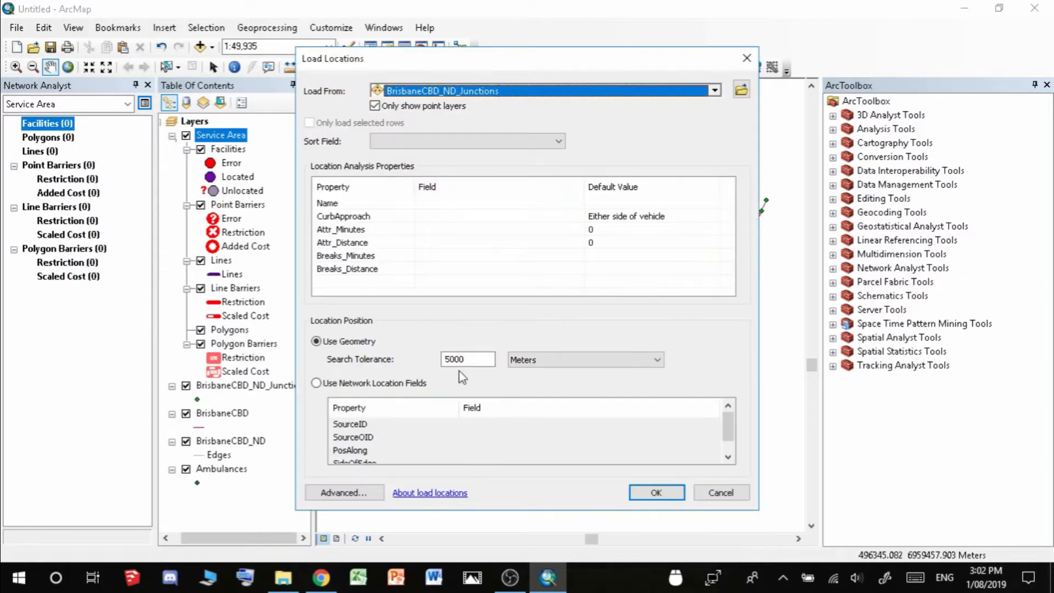
click(715, 91)
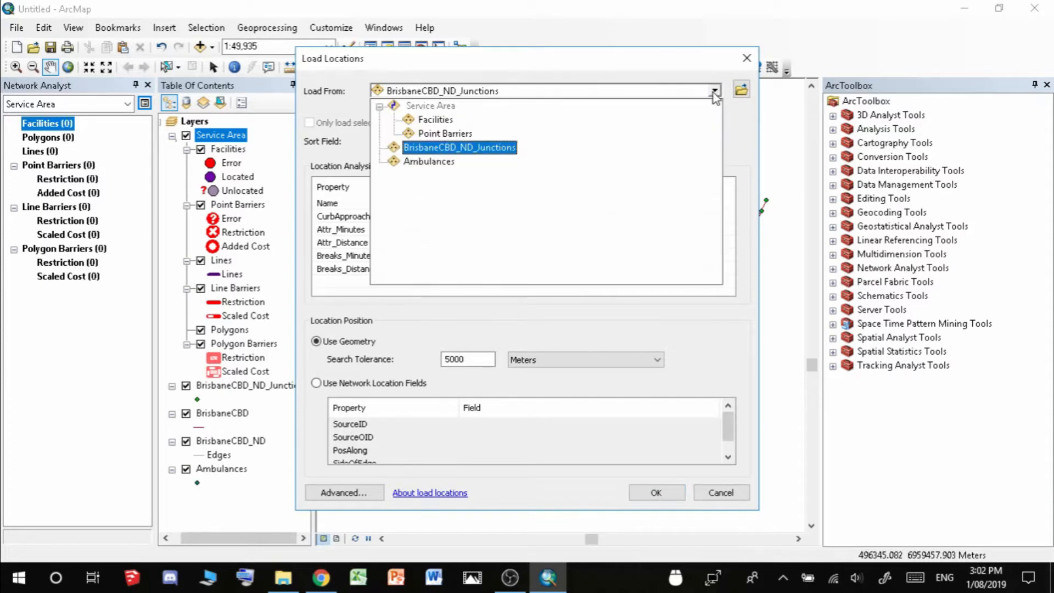
click(440, 161)
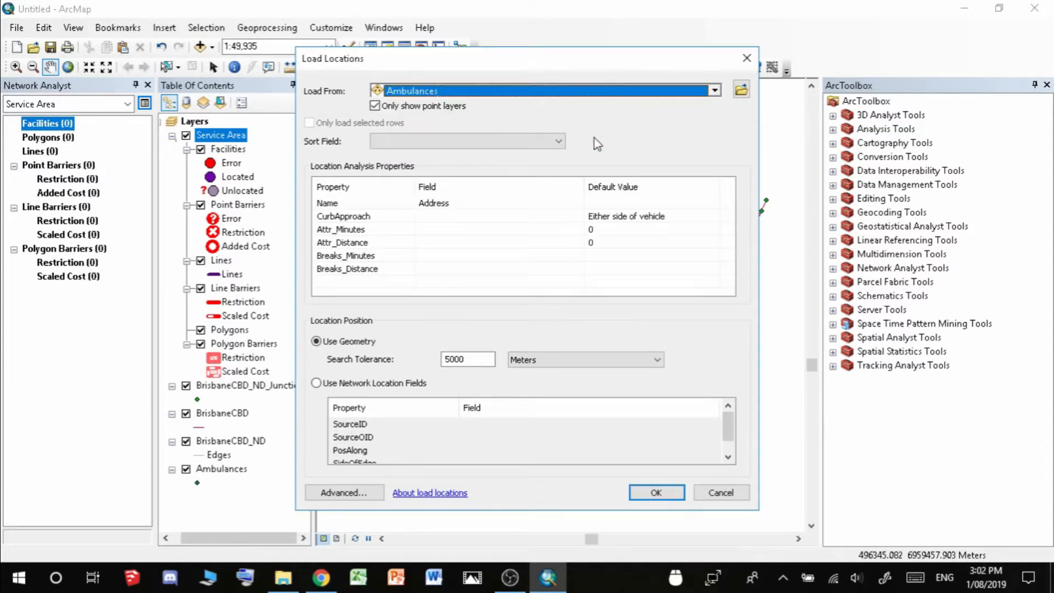
double_click(484, 358)
text(50)
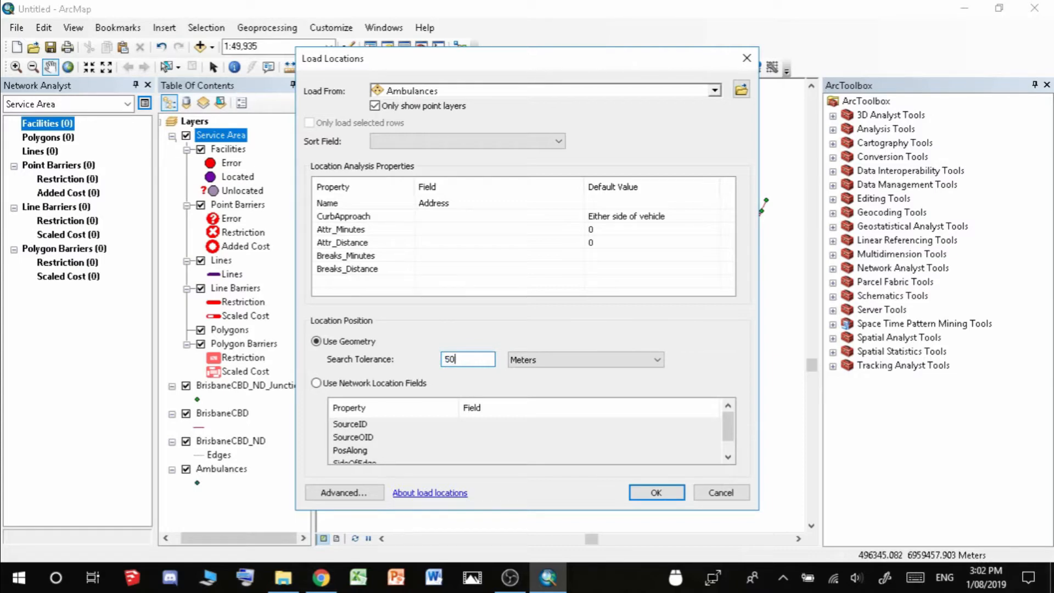
click(657, 493)
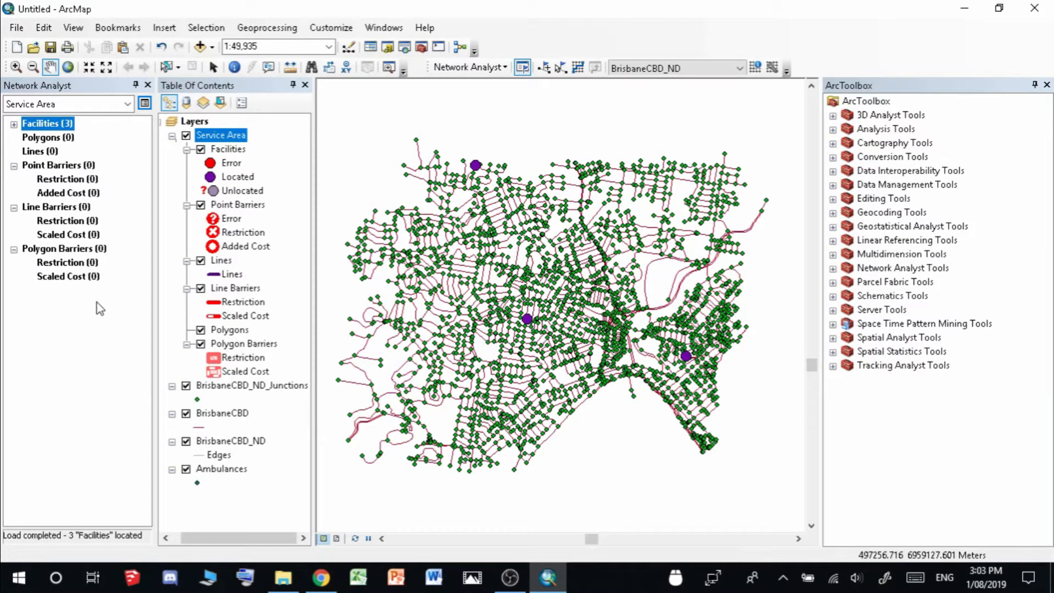
Change the Service Area Default Breaks from 5 to 2 minutes, keep overlapping polygons, and apply
click(145, 104)
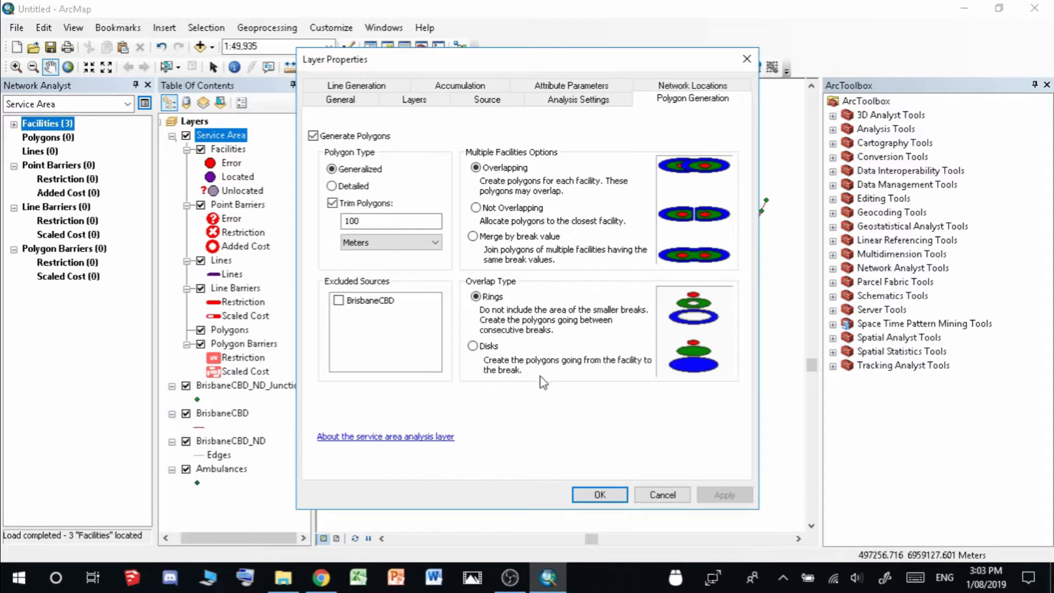
click(585, 102)
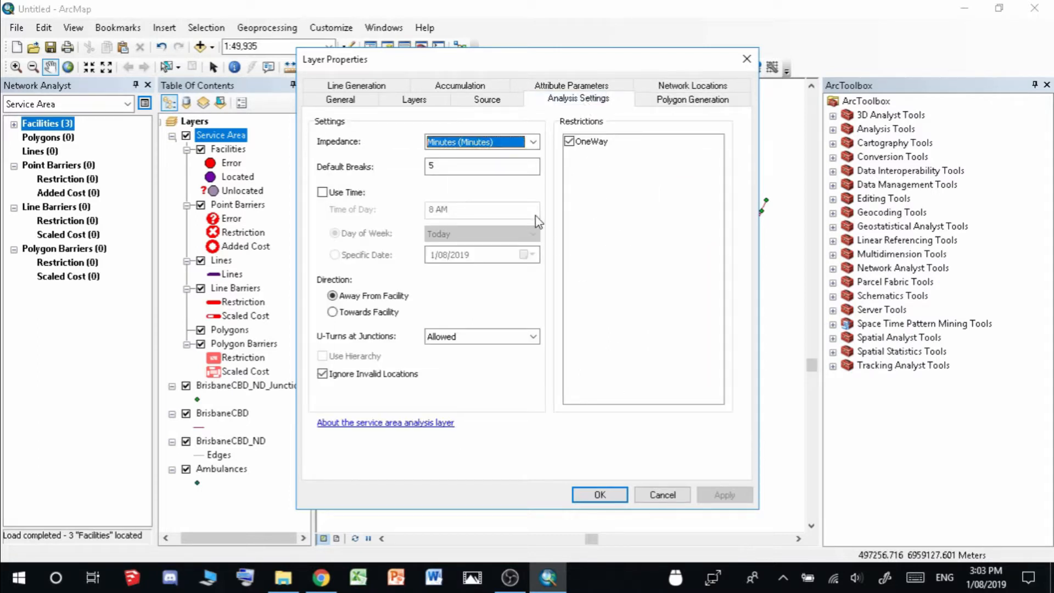
click(478, 164)
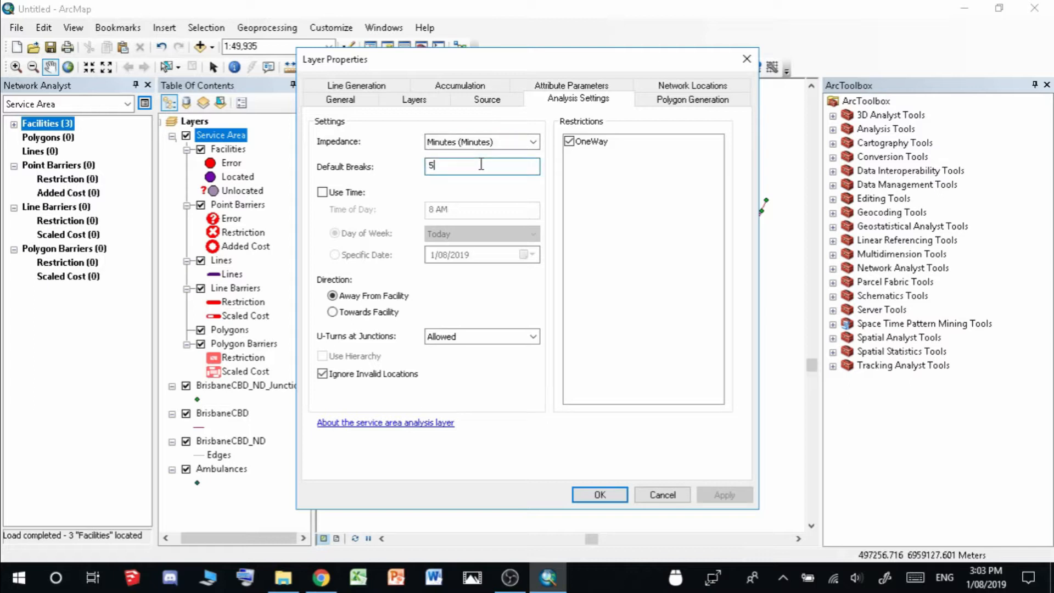
drag(481, 164, 386, 156)
text(2)
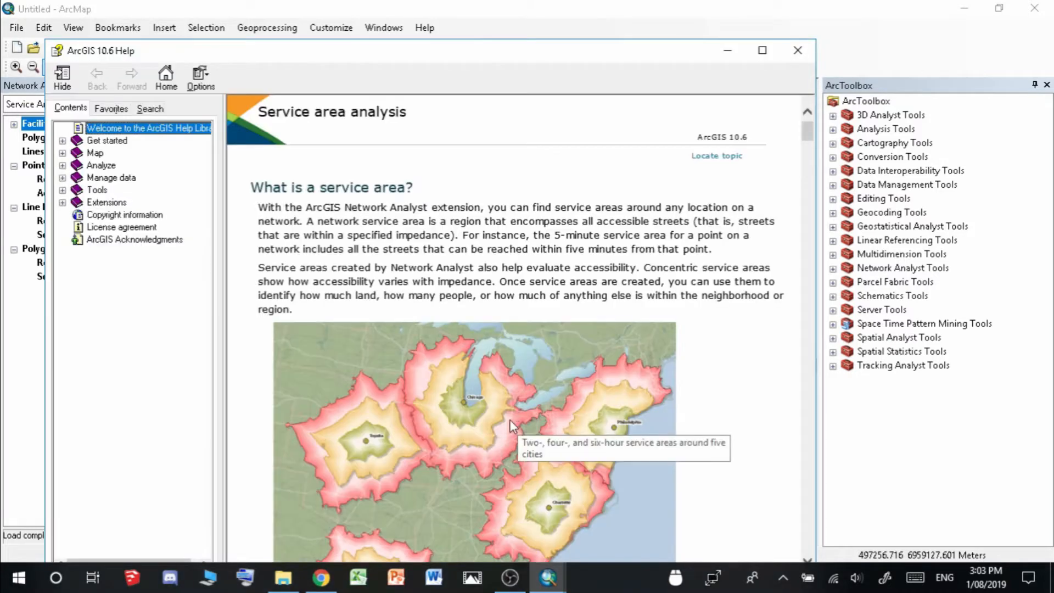
click(798, 50)
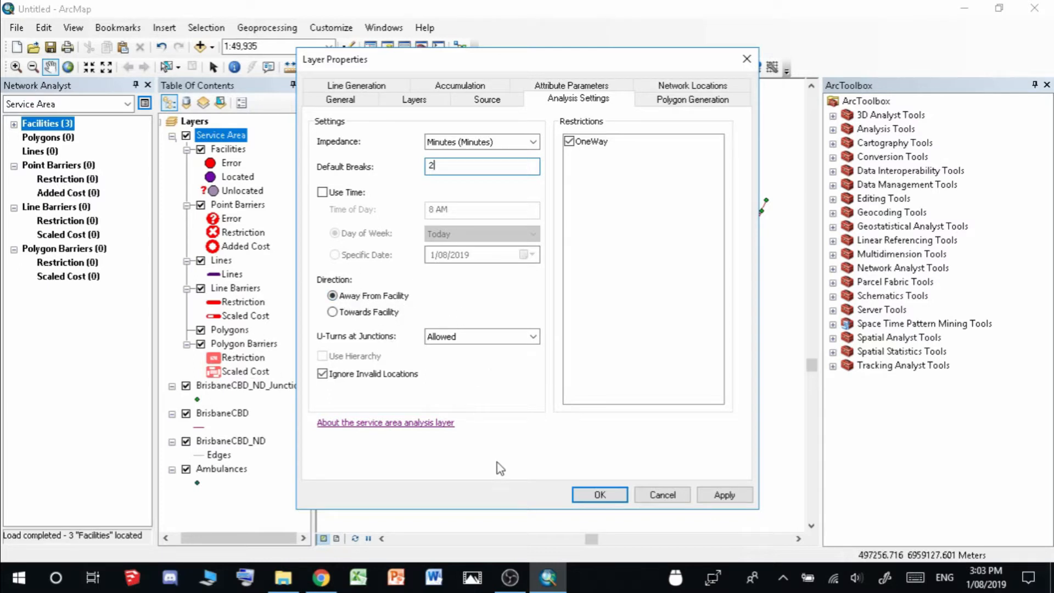
key(ctrl+Tab)
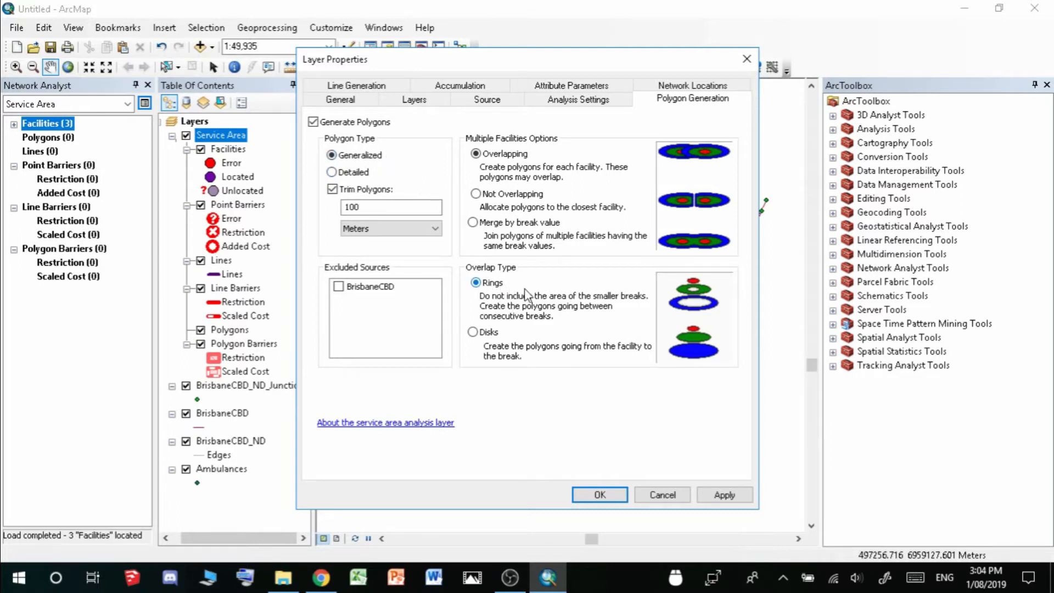
click(723, 494)
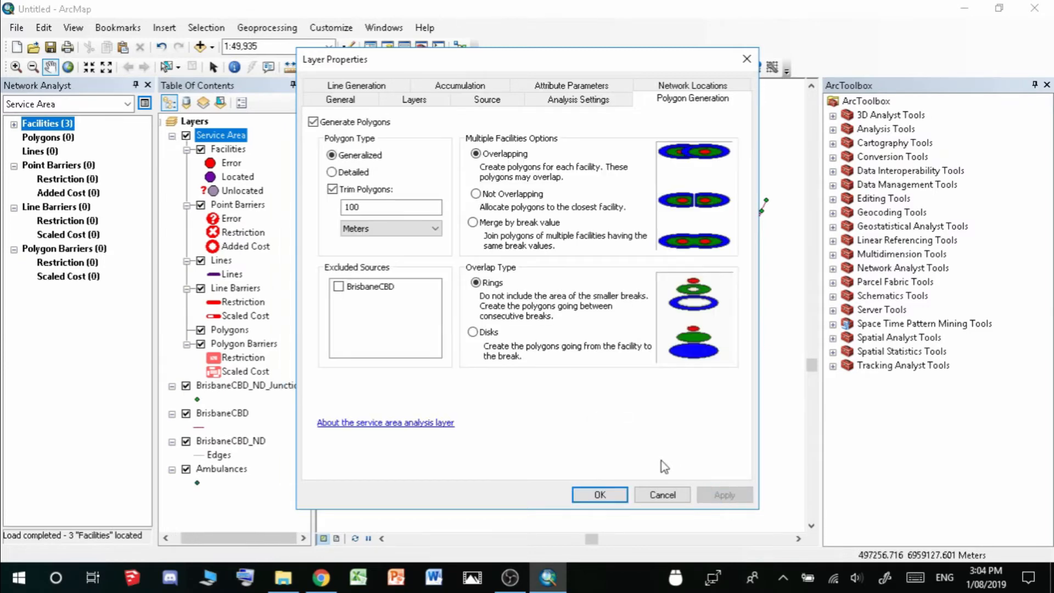
click(600, 496)
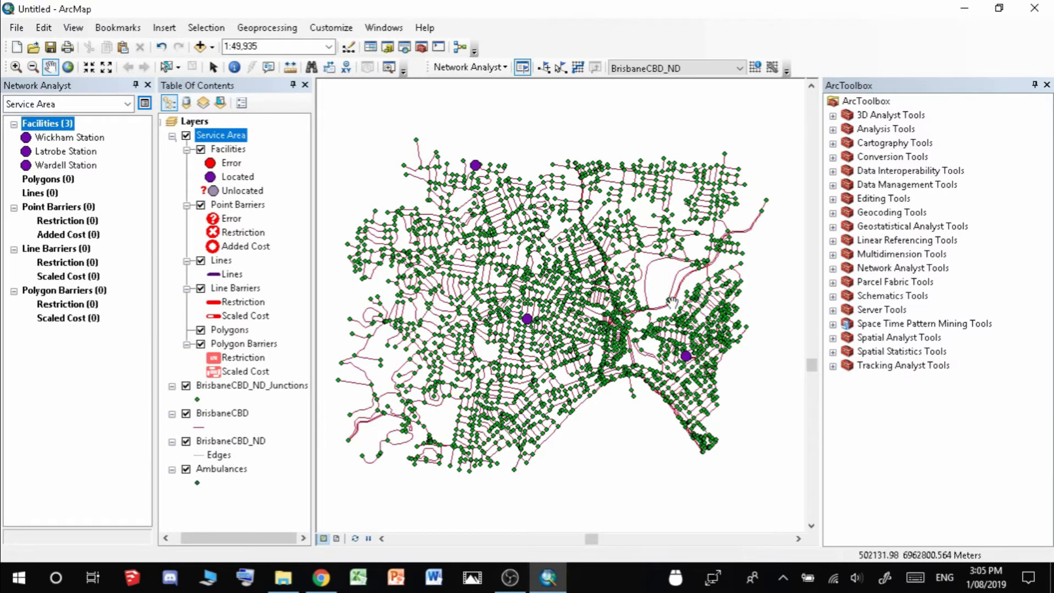
Solve the service area to draw 0–2 minute polygons around Wickham, Latrobe and Wardell stations
click(578, 68)
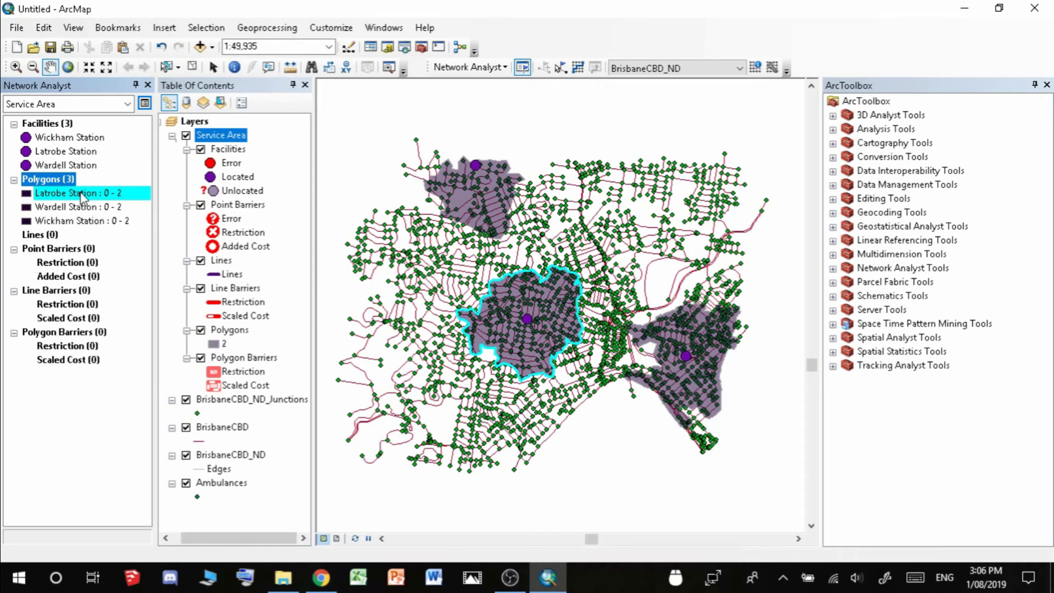
Open Export Data for the Polygons (3) class in the Network Analyst window
right_click(82, 196)
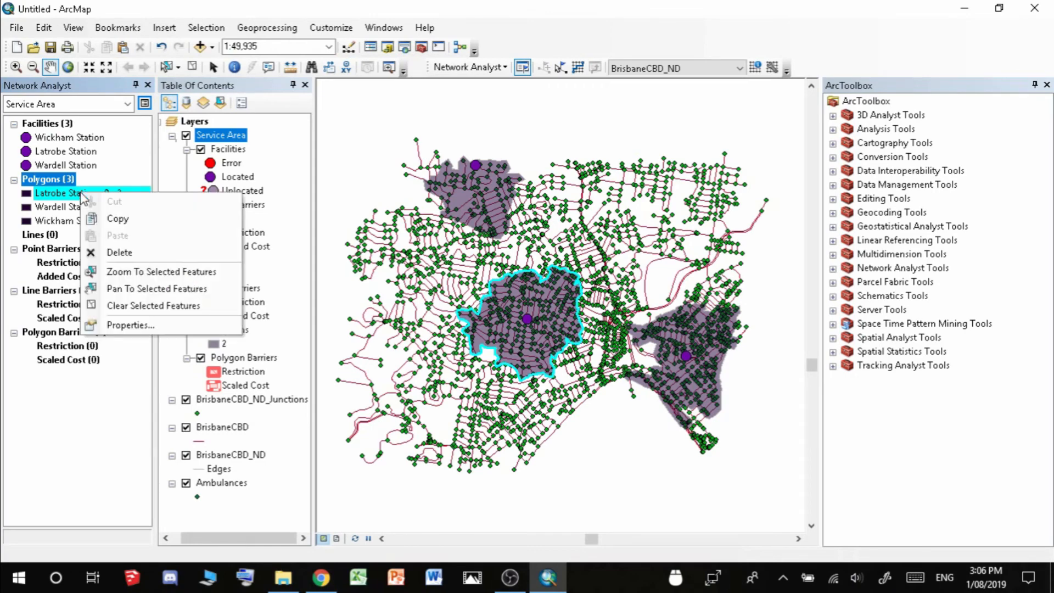
right_click(55, 183)
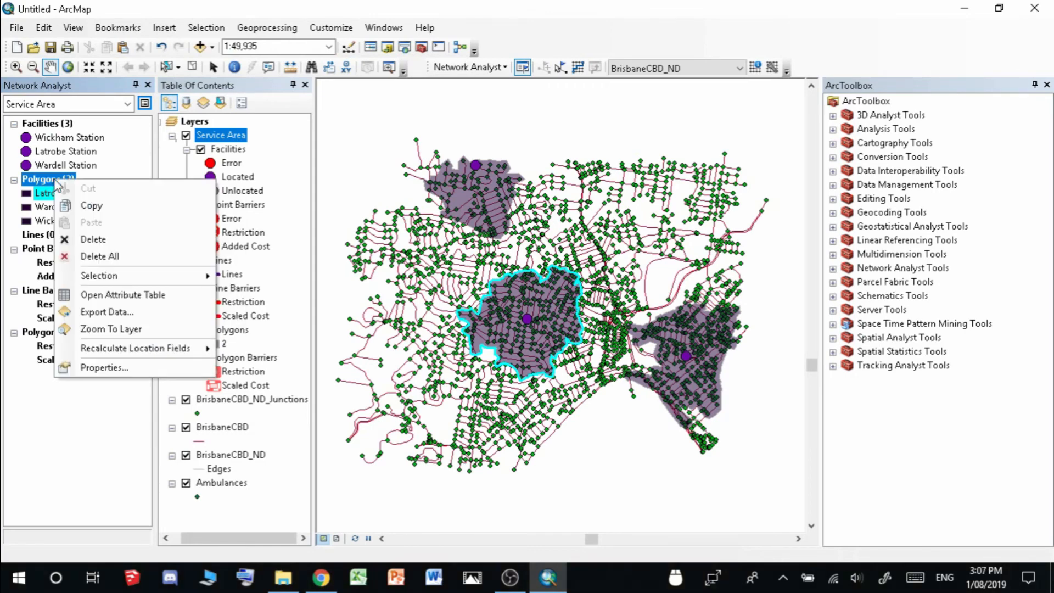
click(146, 322)
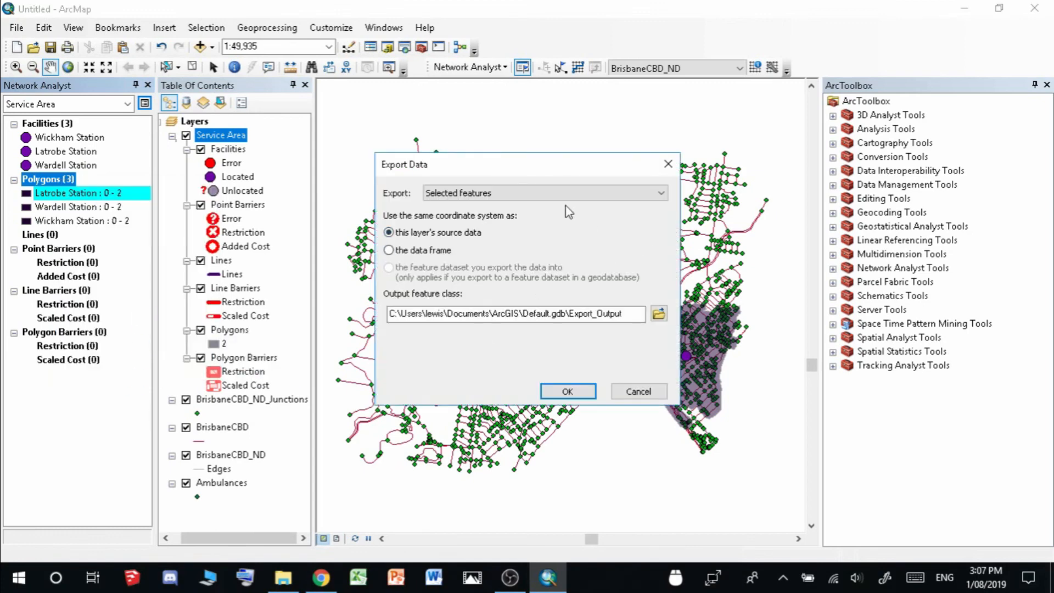